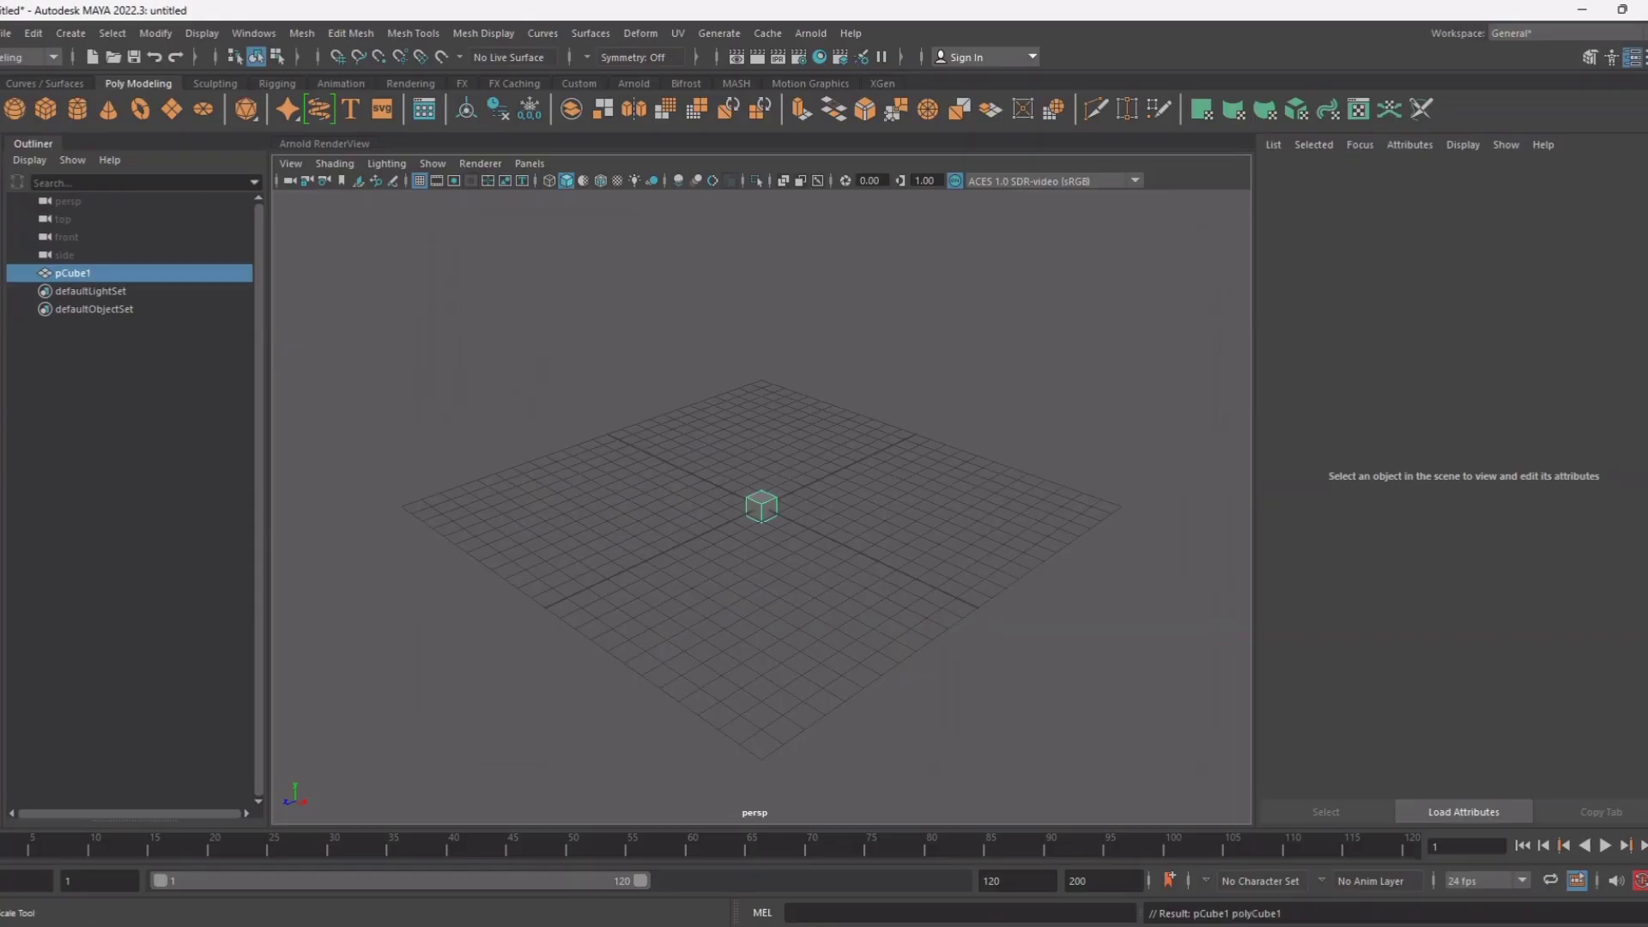
Scale pCube1 up about five times, then flatten it along X into a thin slab
left_click(765, 505)
left_click_drag(763, 505, 841, 554)
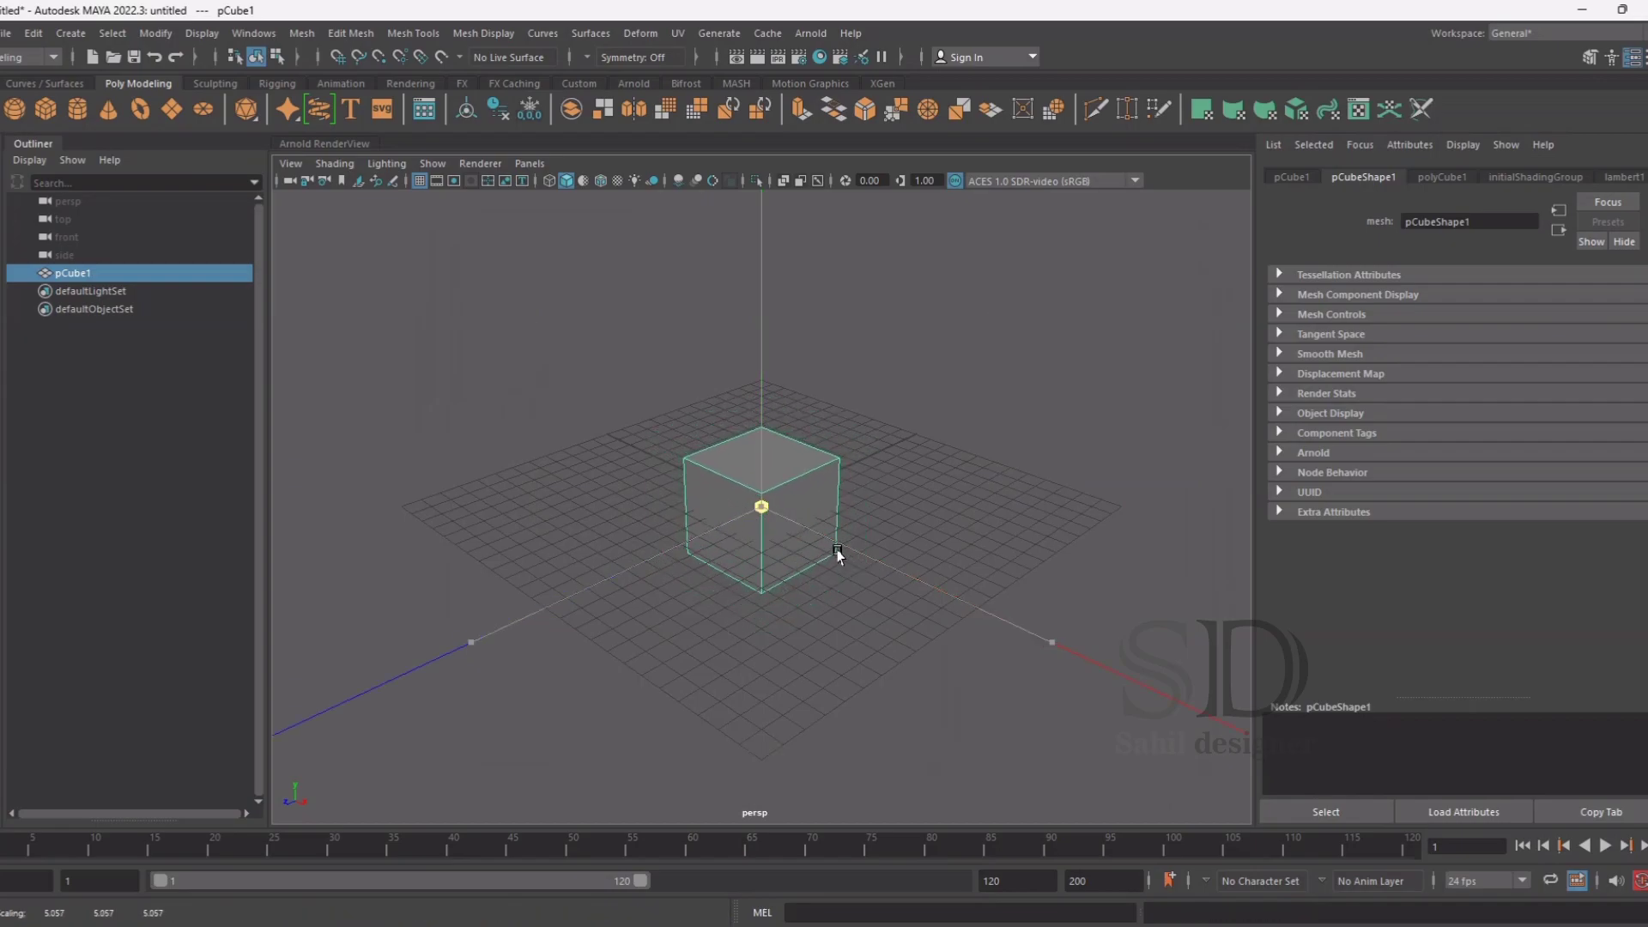
left_click_drag(841, 553, 832, 552)
left_click_drag(1039, 639, 804, 524)
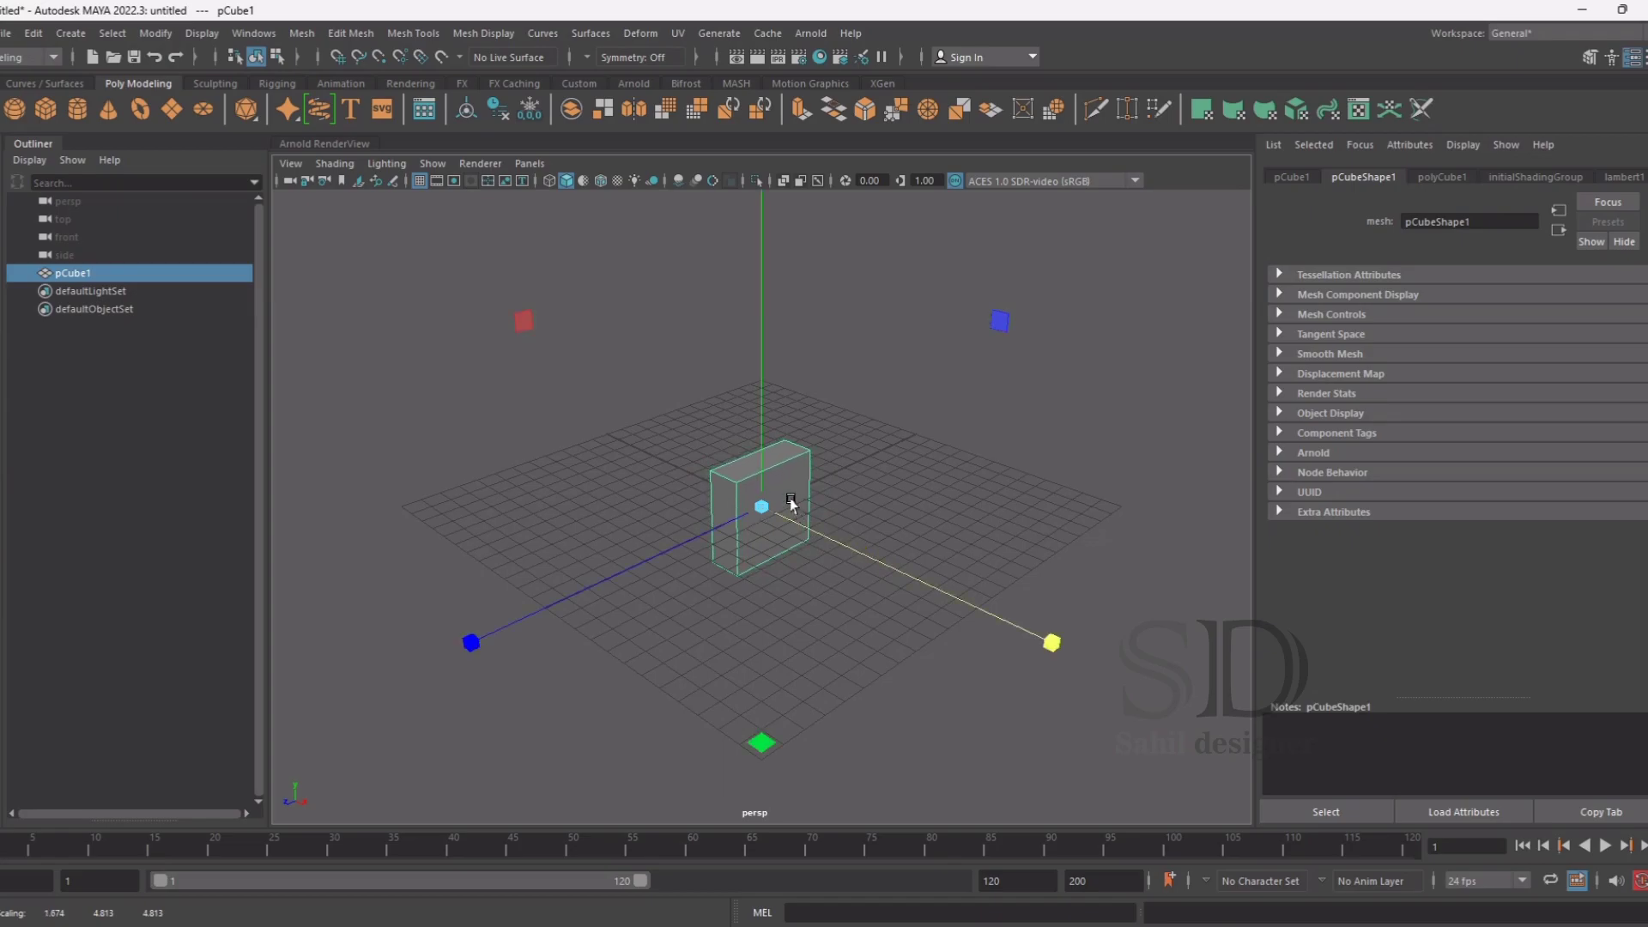
scroll(805, 524, "up", 5)
mouse_move(1055, 642)
left_mouse_down()
mouse_move(1009, 624)
mouse_move(1019, 634)
left_mouse_up()
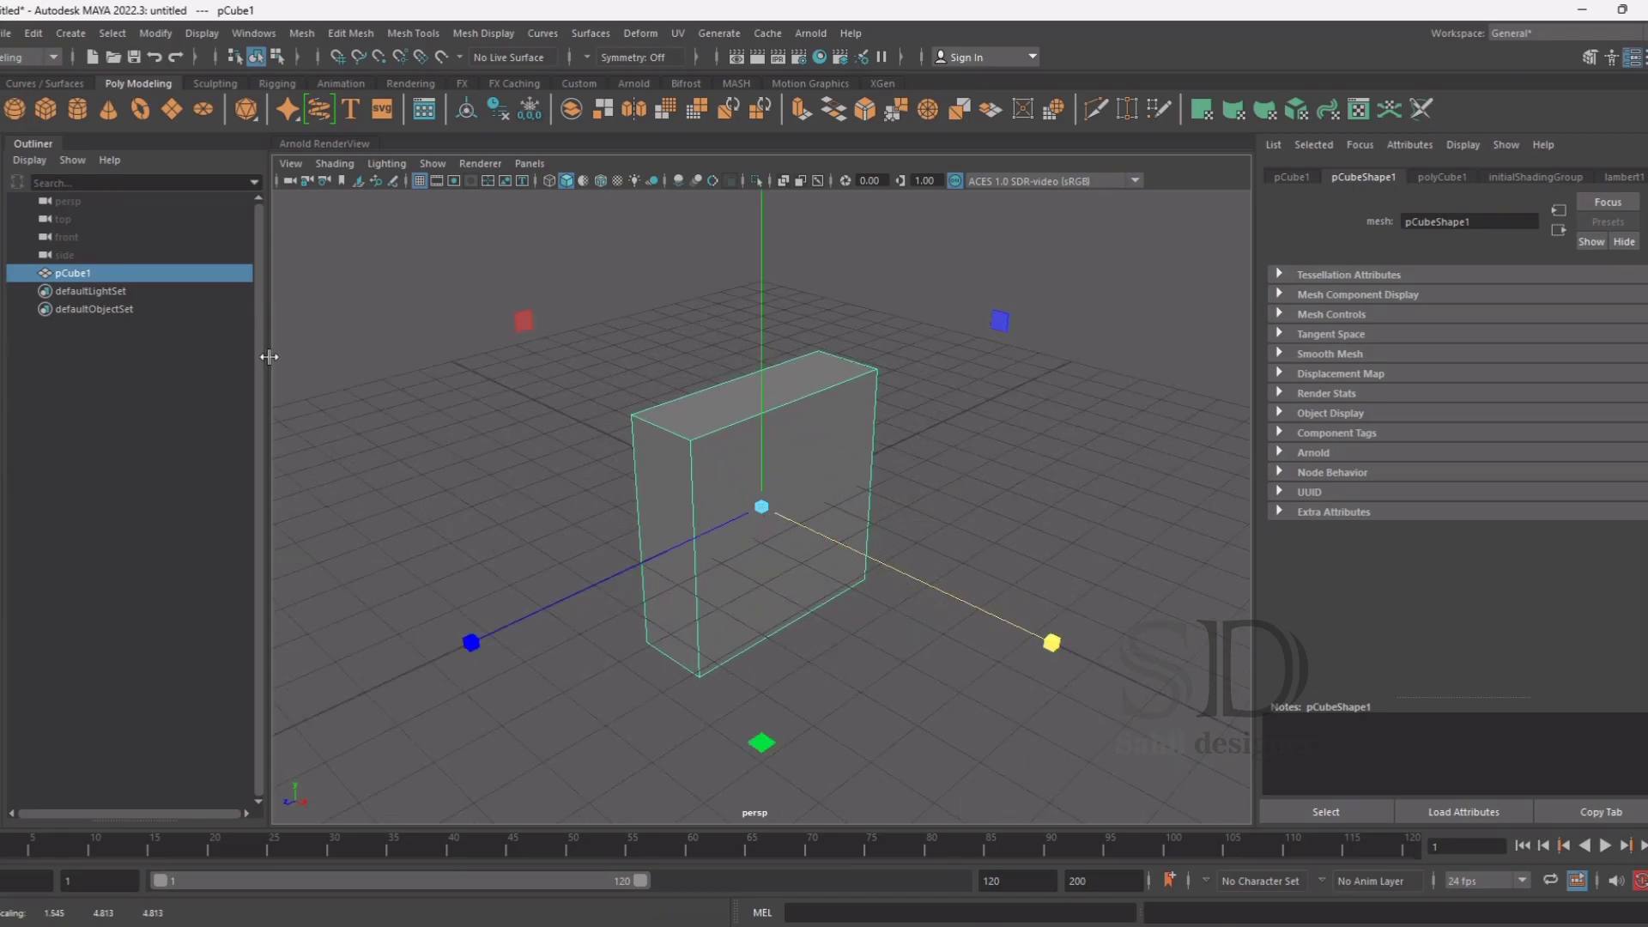
In edge mode, select pCube1's four short corner edges across the thickness (e[0:3])
right_click(722, 427)
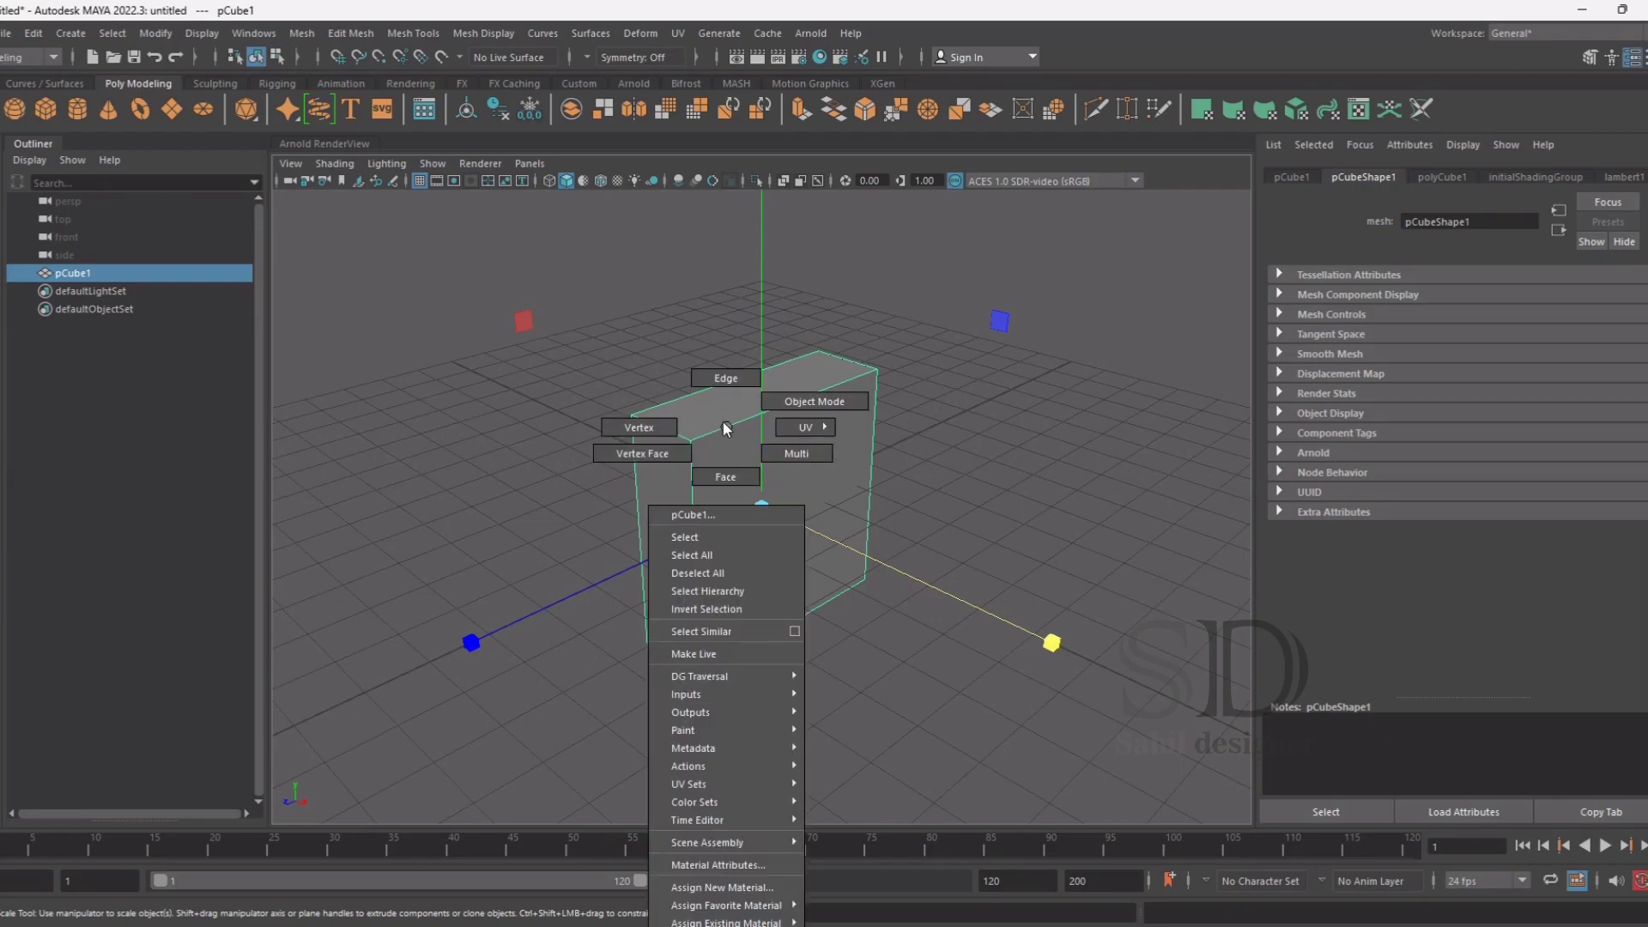
left_click(726, 379)
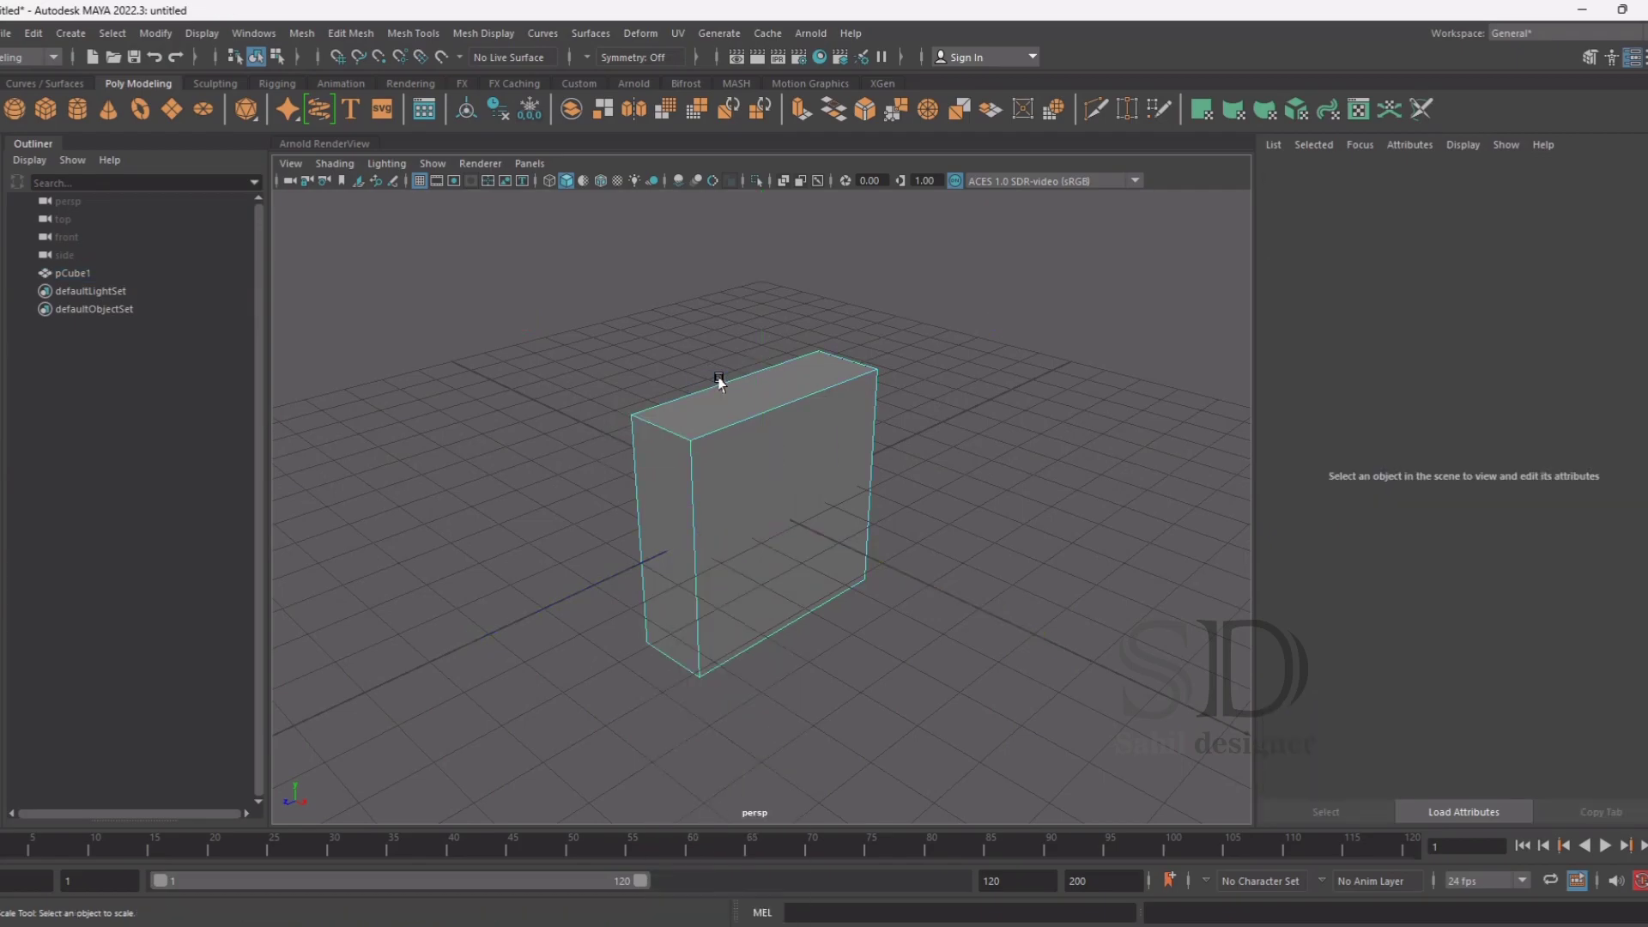
left_click(672, 433)
left_click(663, 662, "shift")
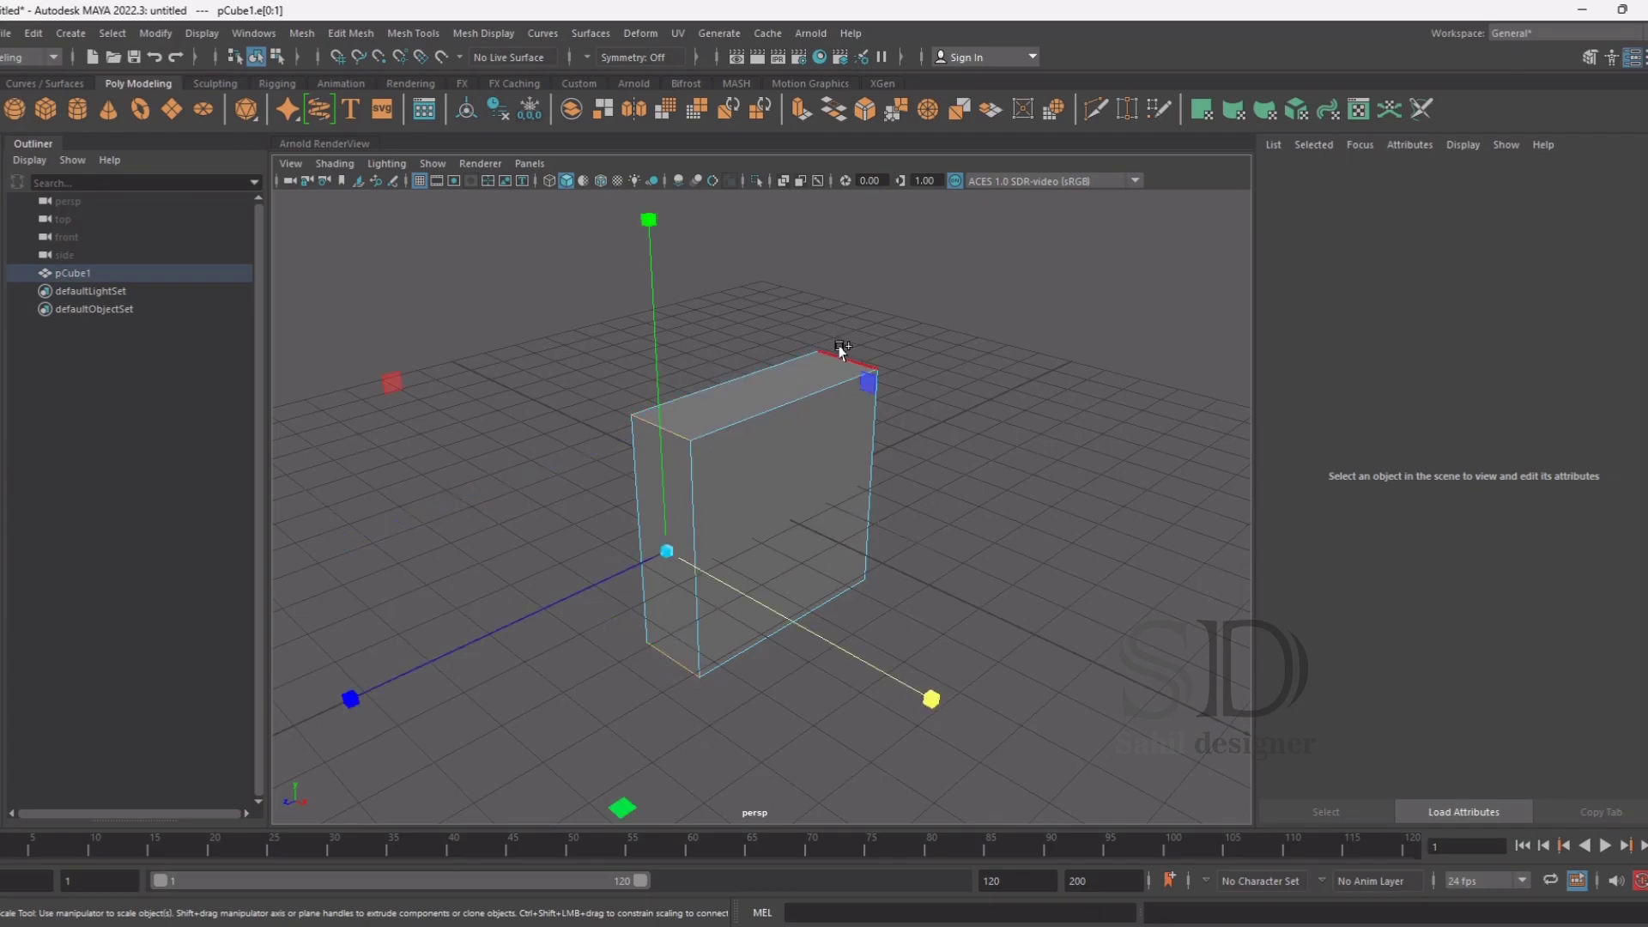
left_click(843, 355, "shift")
key("q")
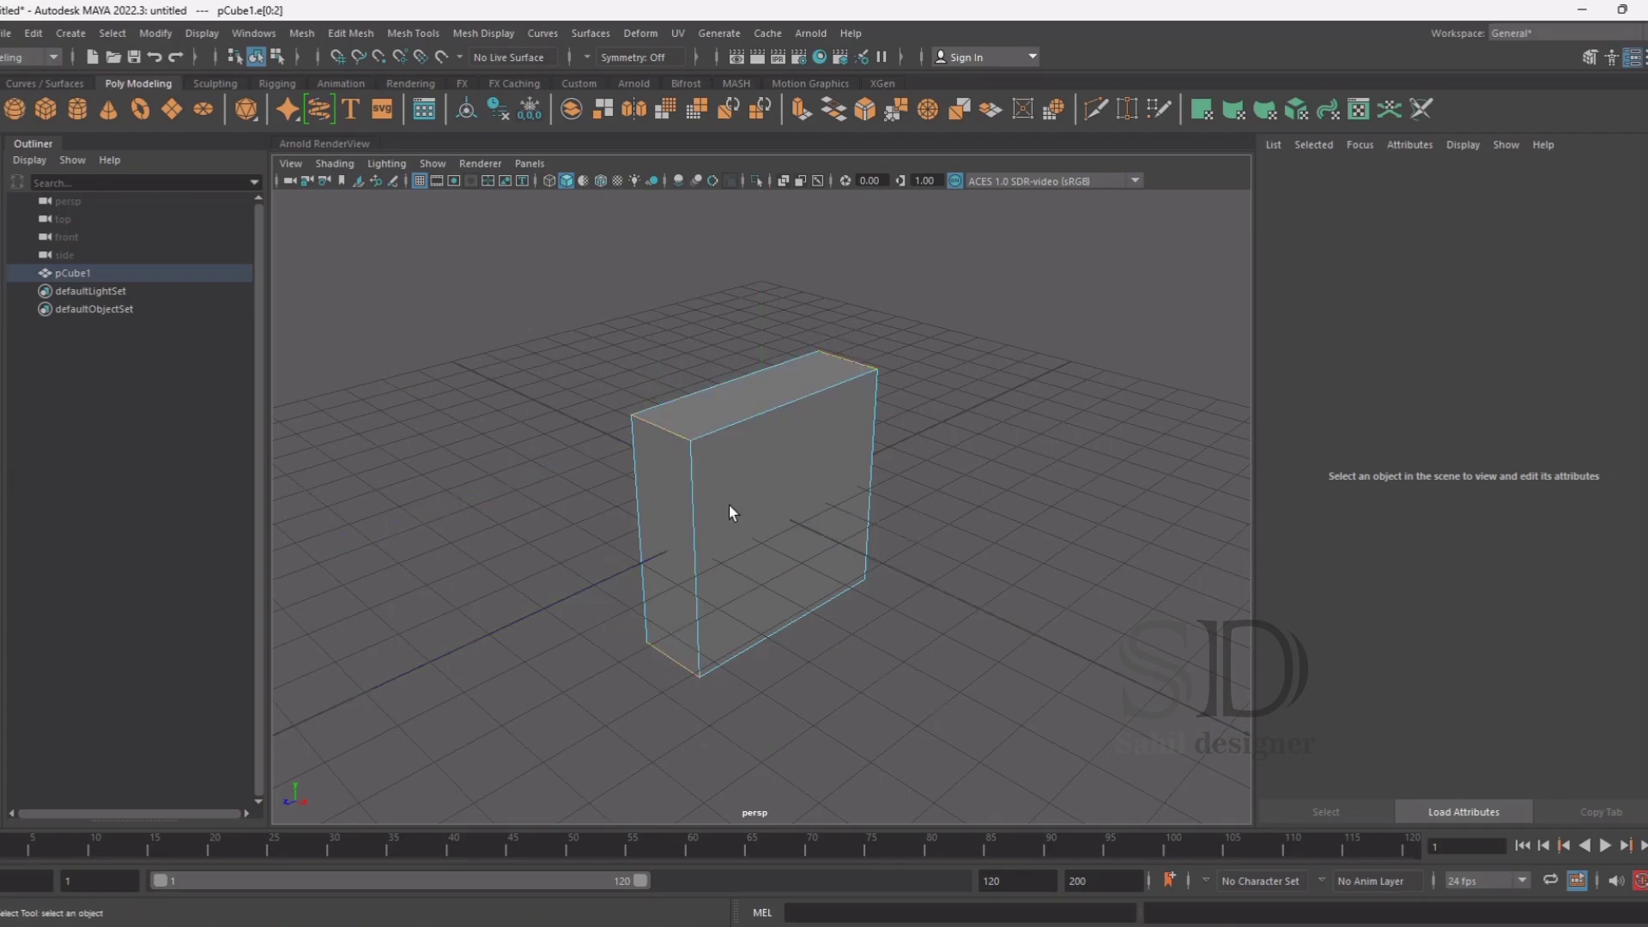
mouse_move(876, 626)
left_mouse_down("shift")
mouse_move(1080, 637)
mouse_move(735, 578)
mouse_move(777, 582)
left_mouse_up("shift")
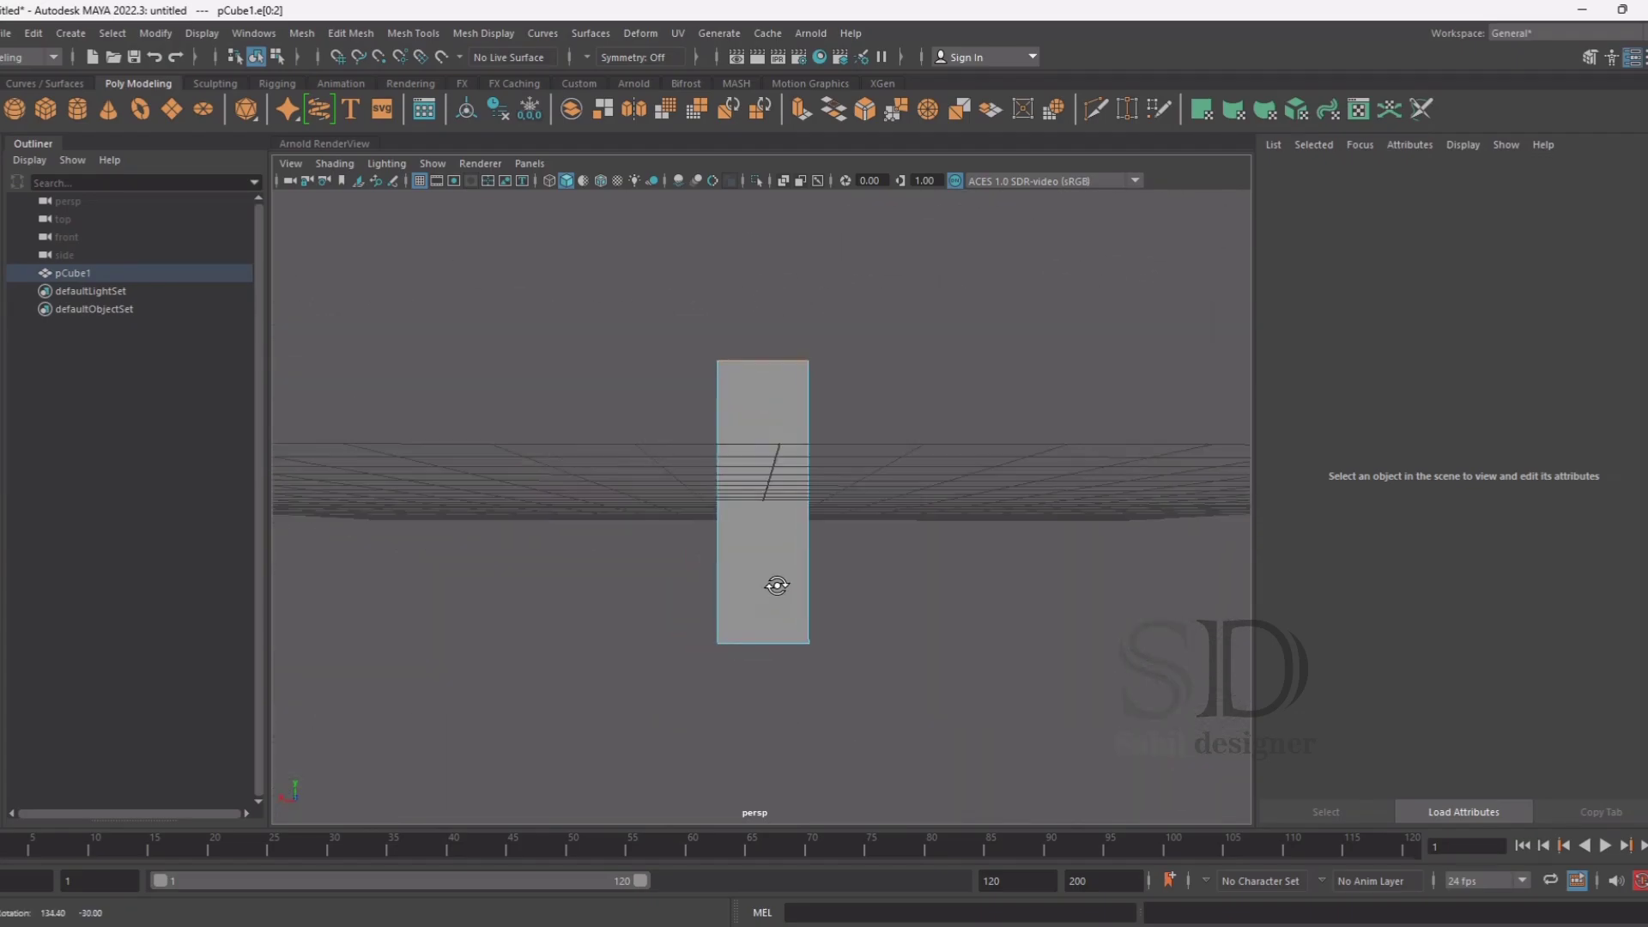
left_click(780, 644, "shift")
mouse_move(817, 702)
left_mouse_down("alt")
mouse_move(956, 630)
mouse_move(1071, 717)
mouse_move(1042, 750)
left_mouse_up("alt")
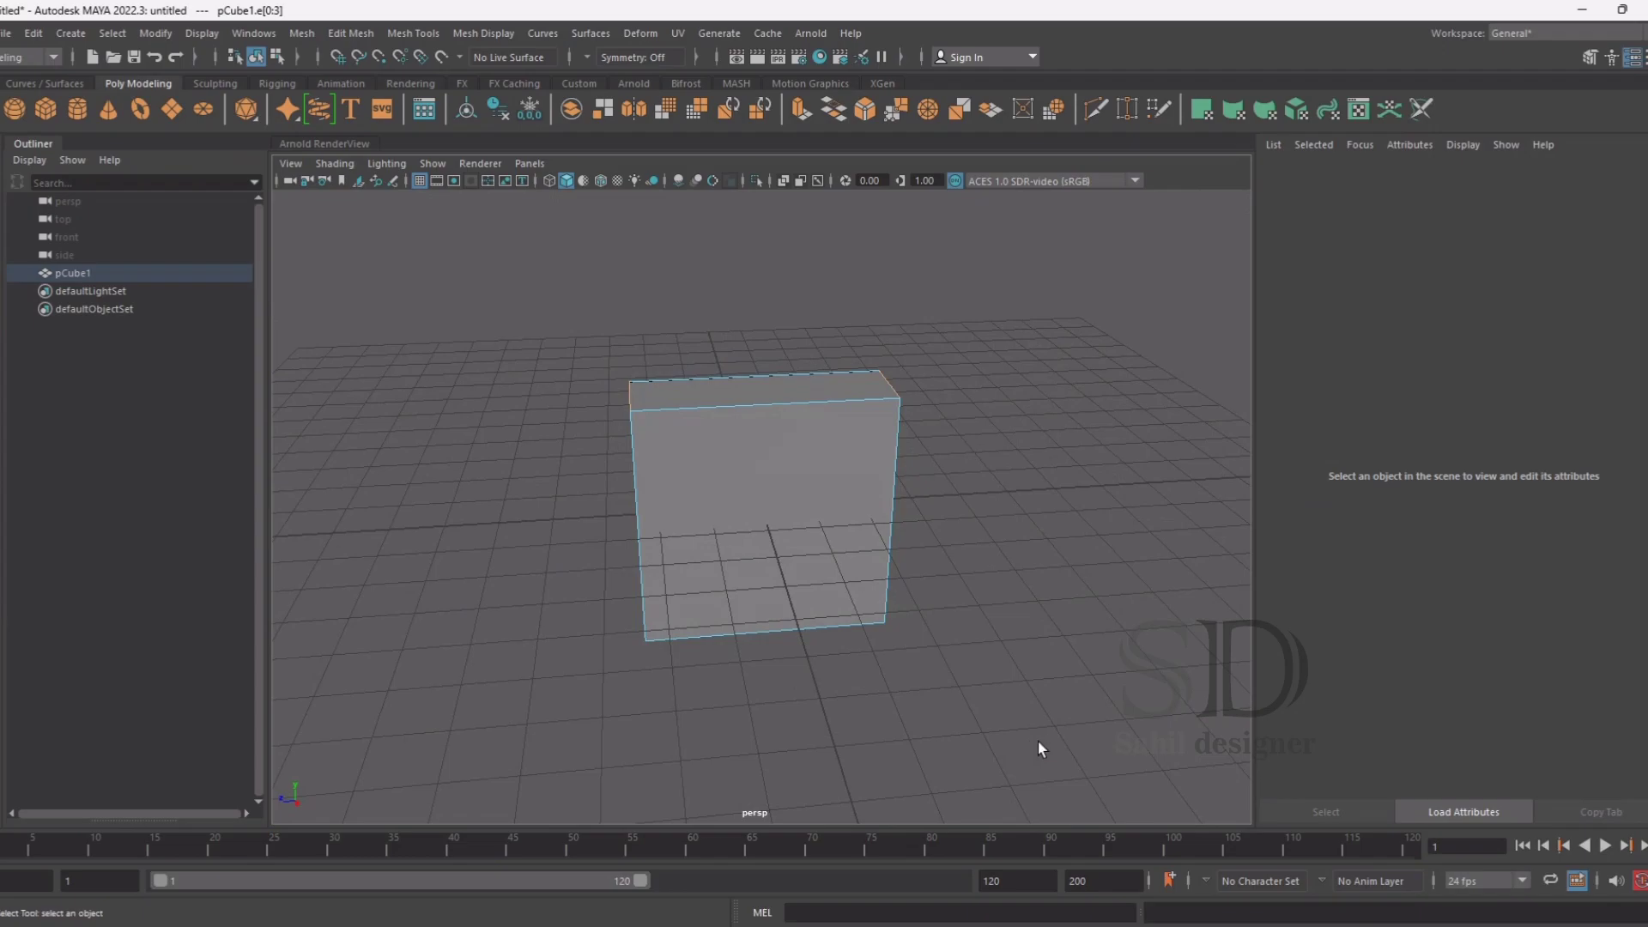
Bevel the four selected edges with Fraction 0.2 and 5 segments
left_click(862, 112)
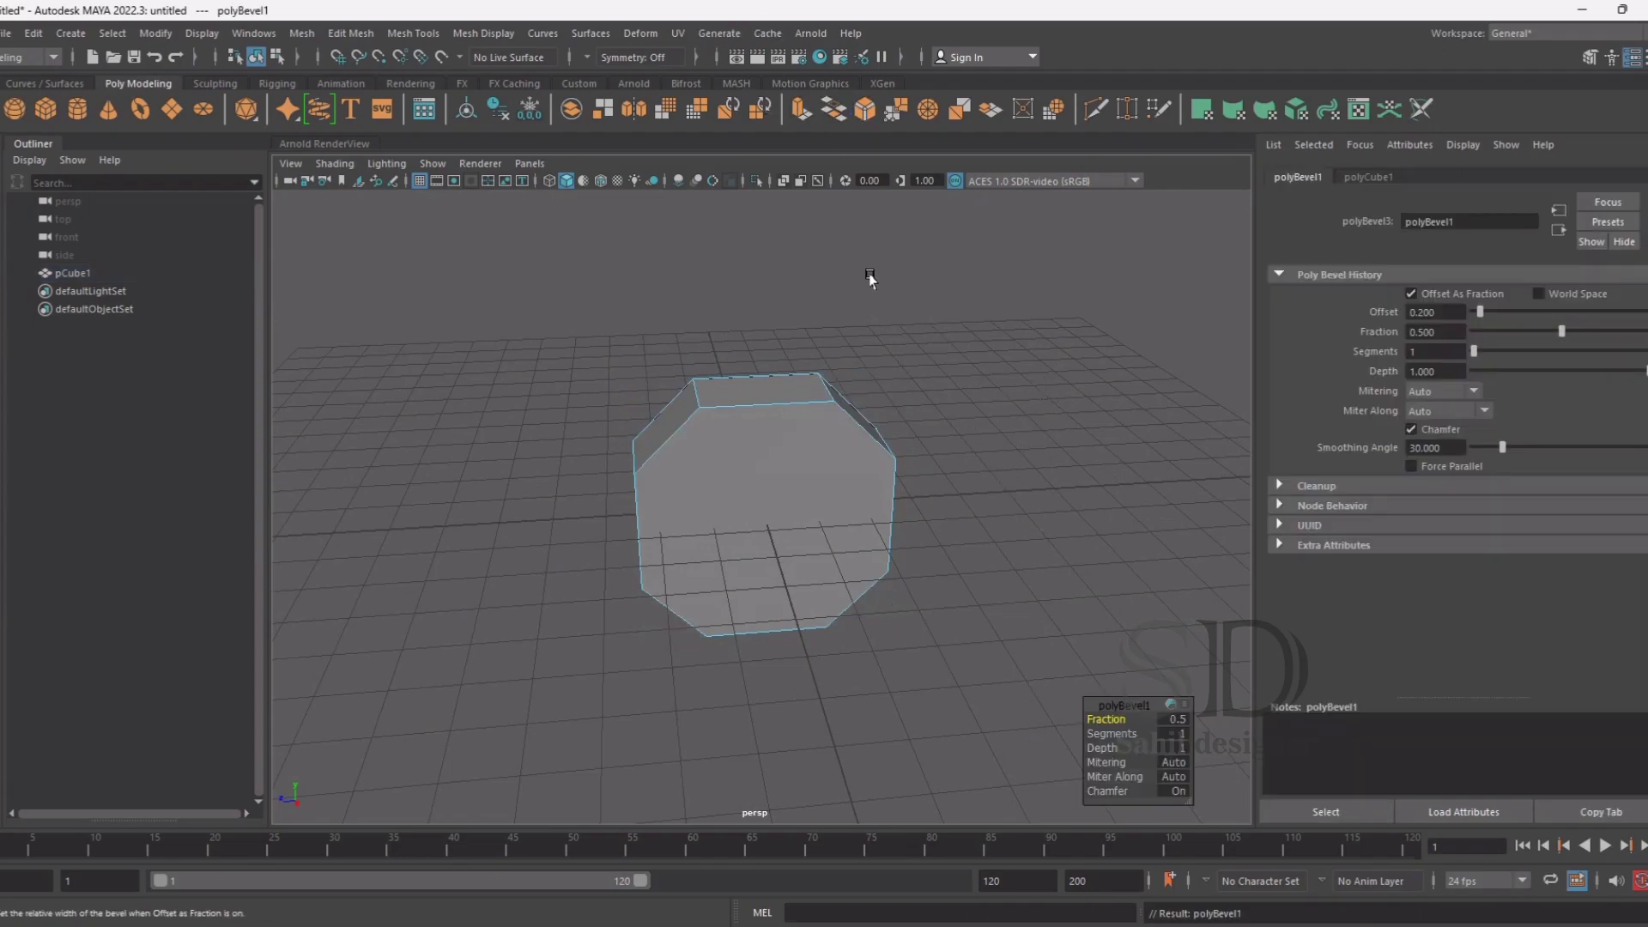
middle_click_drag(1105, 719, 1105, 719)
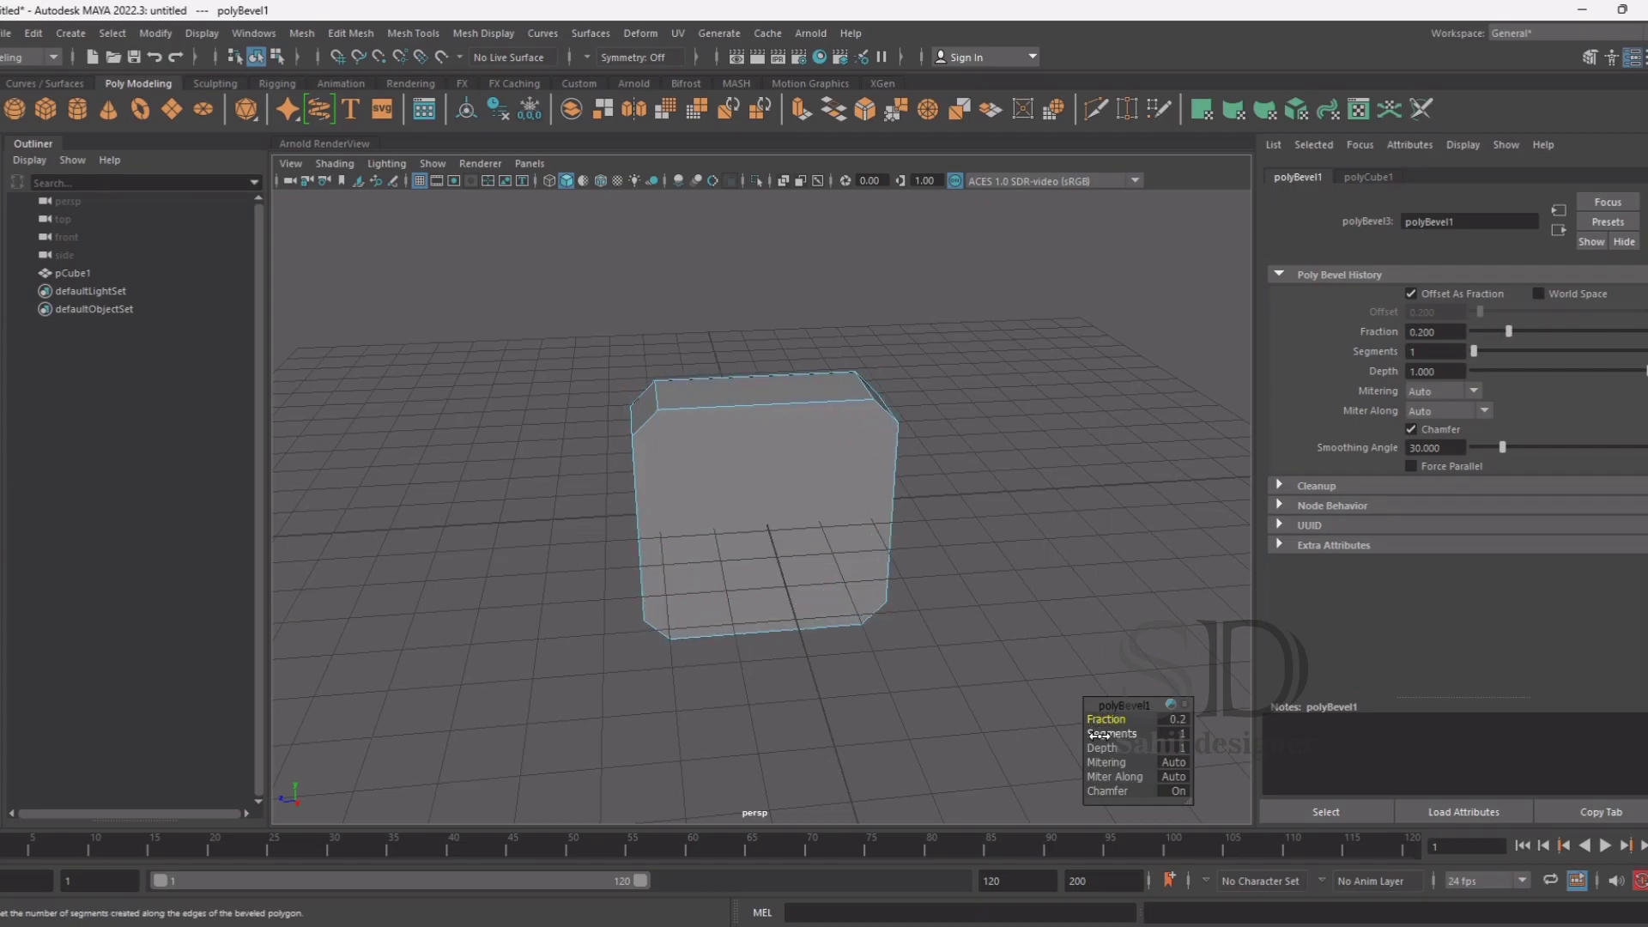
left_click(1101, 734)
middle_click_drag(1101, 734, 1140, 733)
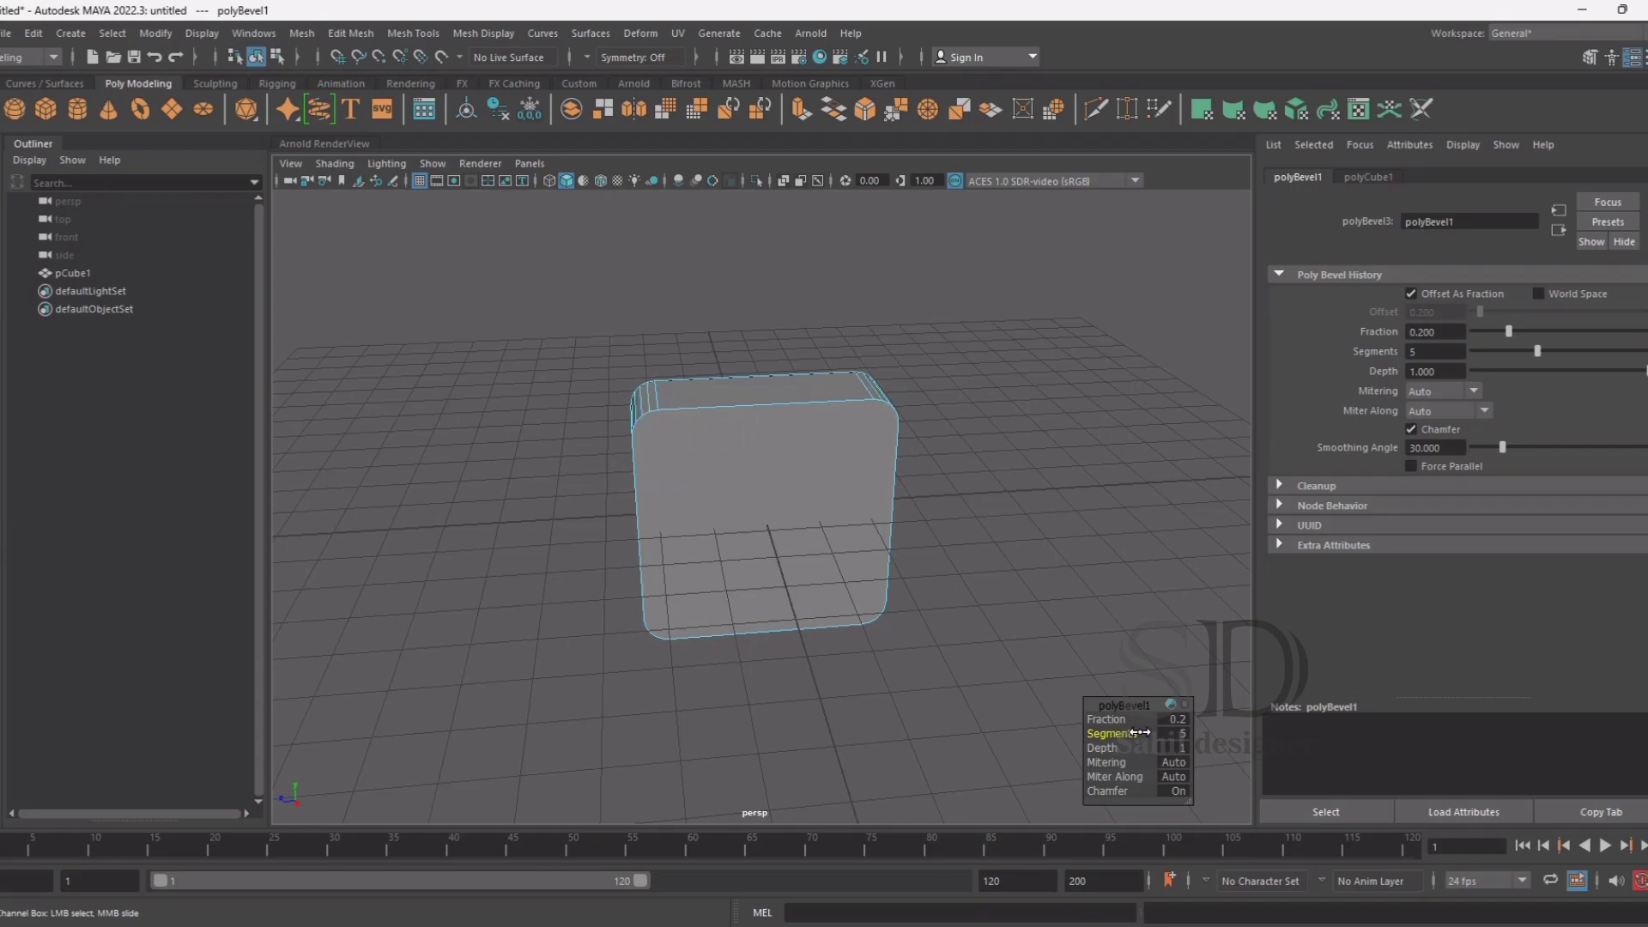
Return to Object Mode and view the beveled body from a frontal three-quarter angle
mouse_move(607, 570)
left_mouse_down("alt")
mouse_move(754, 581)
mouse_move(772, 563)
mouse_move(701, 527)
mouse_move(662, 533)
mouse_move(681, 570)
mouse_move(688, 455)
left_mouse_up("alt")
mouse_move(689, 443)
right_mouse_down()
mouse_move(760, 399)
mouse_move(859, 435)
right_mouse_up()
left_click_drag(858, 434, 921, 427, "alt")
right_click_drag(921, 428, 879, 458, "alt")
left_click_drag(879, 458, 824, 481, "alt")
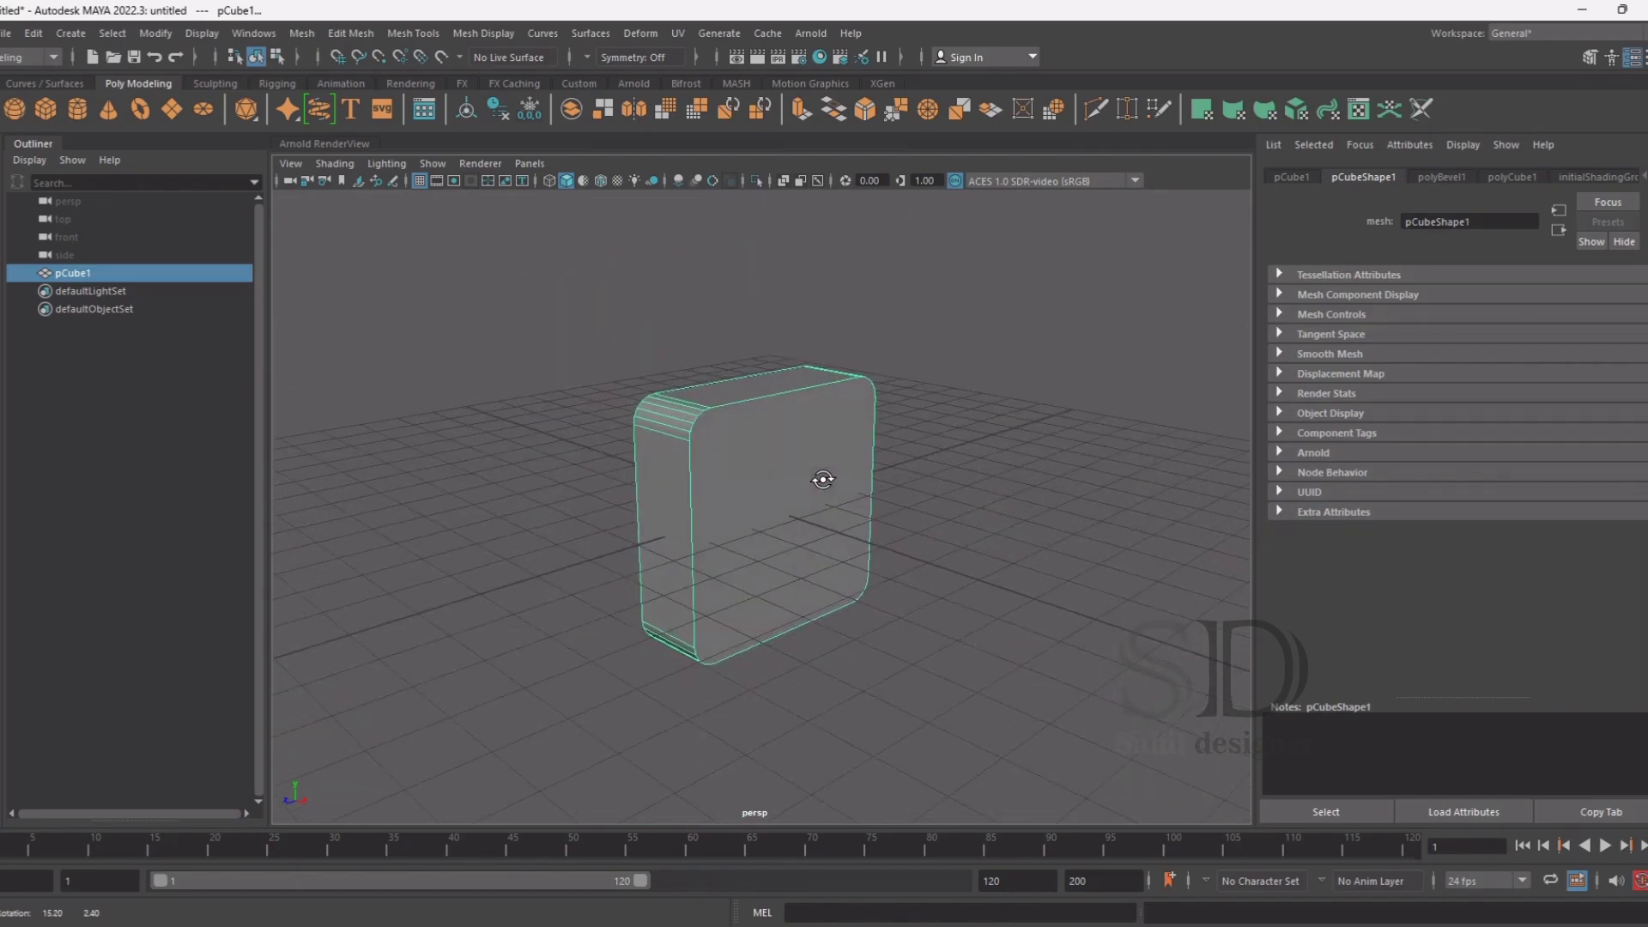
Shorten the rounded body's height and adjust its Z depth to about 1.5 × 4 × 4.5, then deselect
key("r")
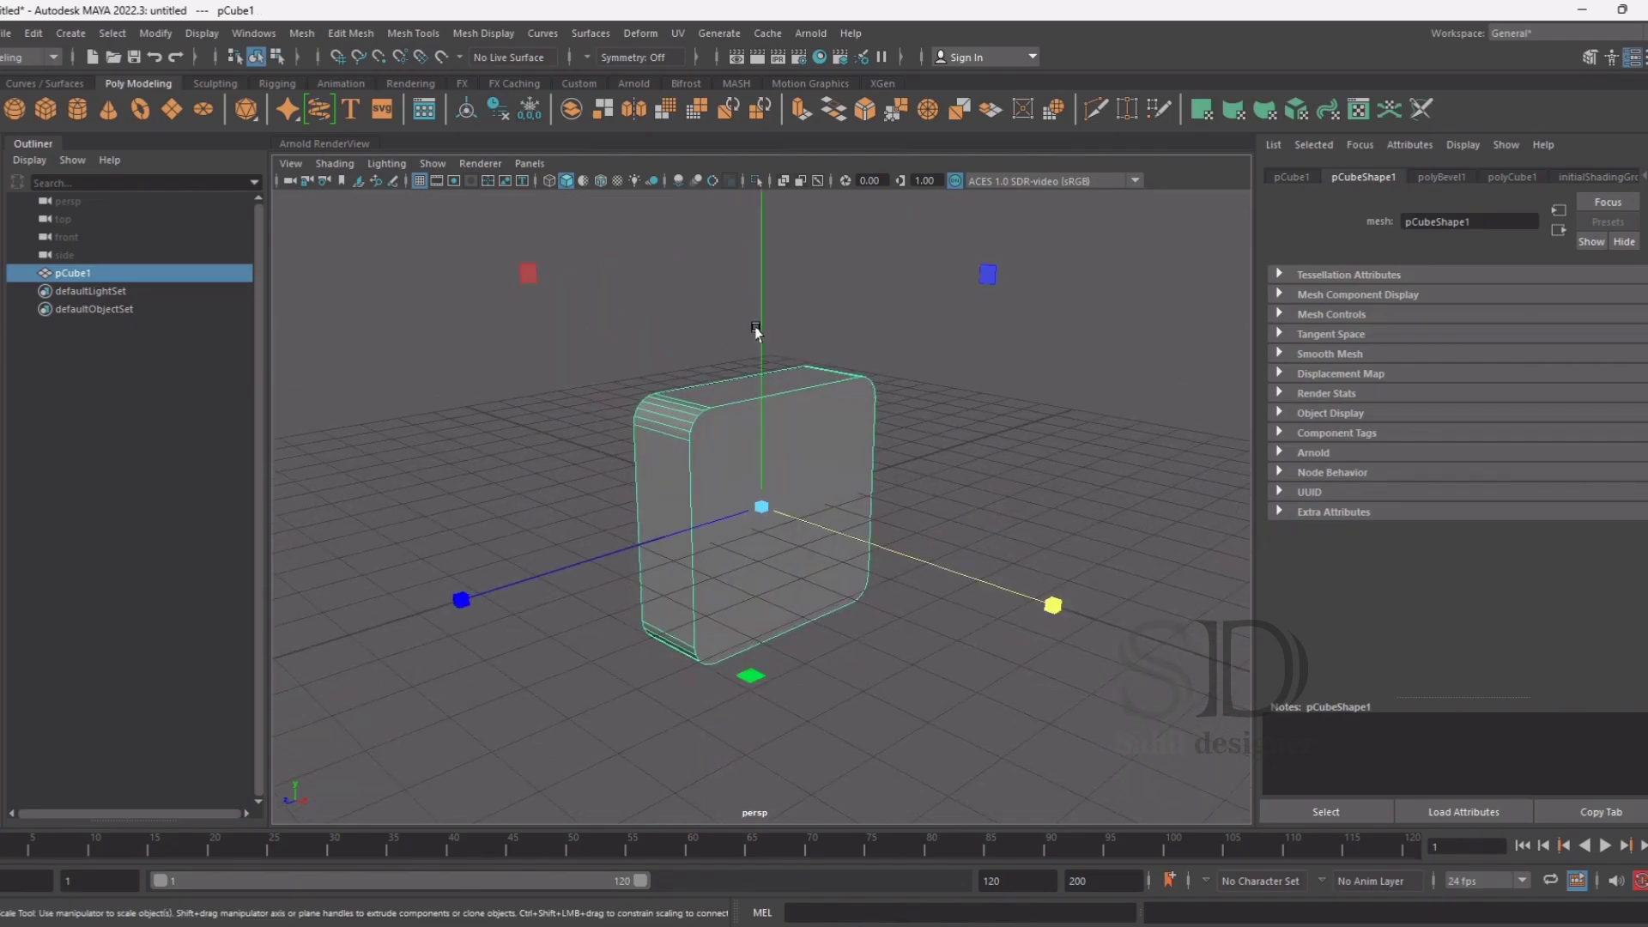
left_click_drag(756, 330, 760, 391)
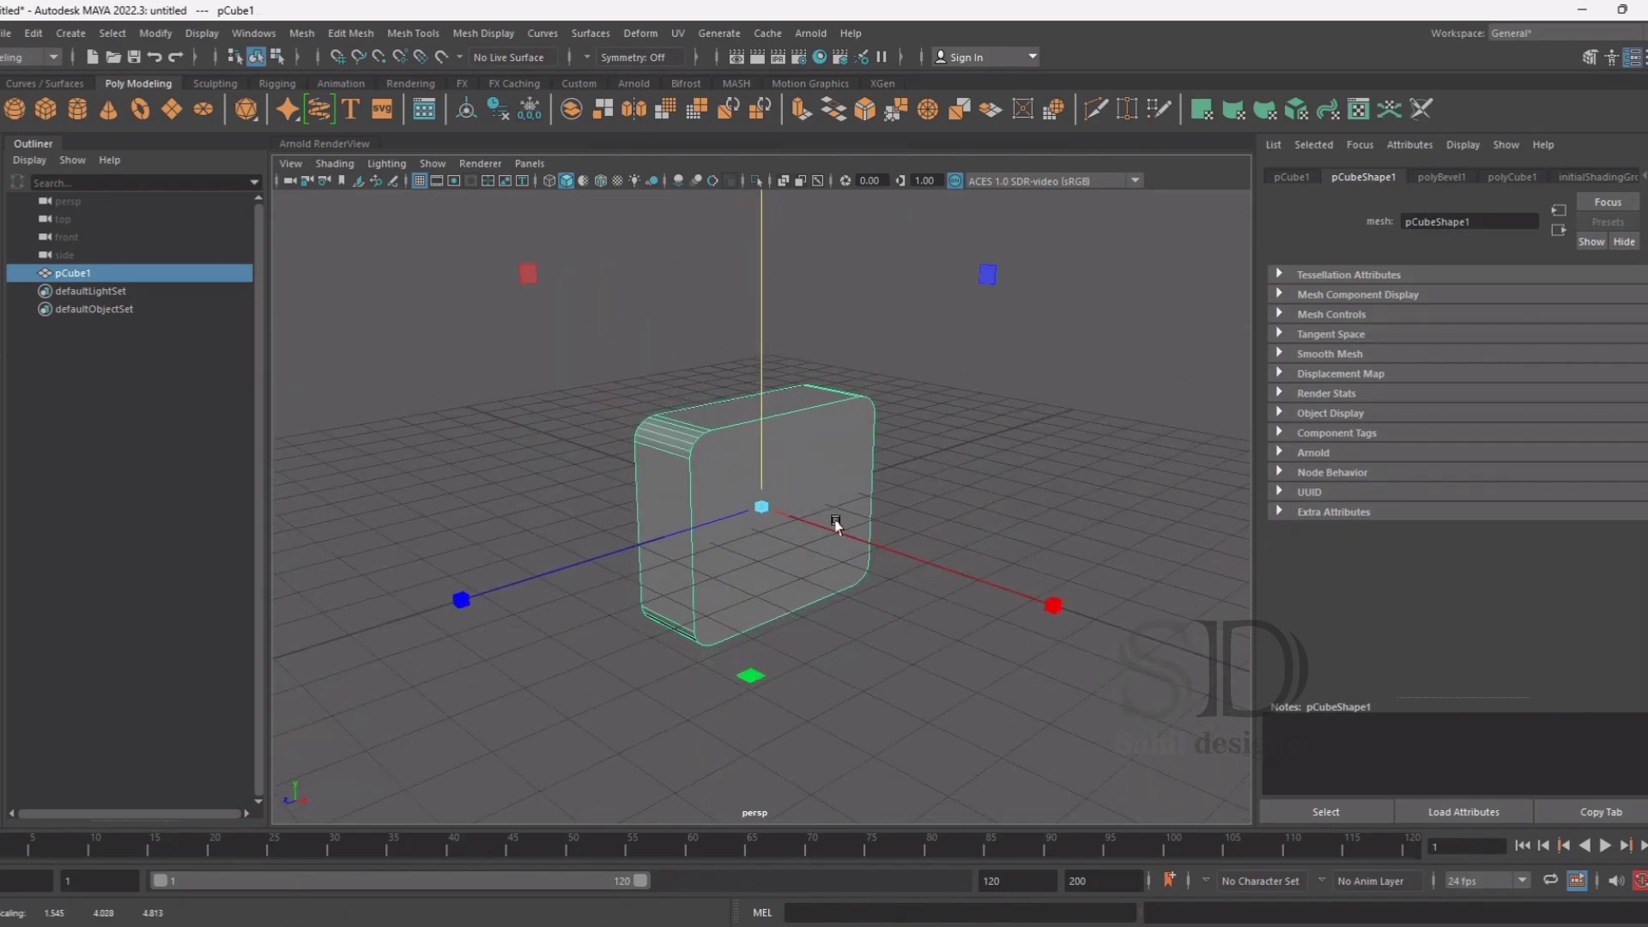
left_click(841, 528)
mouse_move(843, 530)
left_mouse_down("alt")
mouse_move(821, 589)
mouse_move(691, 604)
left_mouse_up("alt")
mouse_move(441, 615)
left_mouse_down()
mouse_move(960, 544)
mouse_move(850, 508)
mouse_move(895, 515)
mouse_move(762, 506)
left_mouse_up()
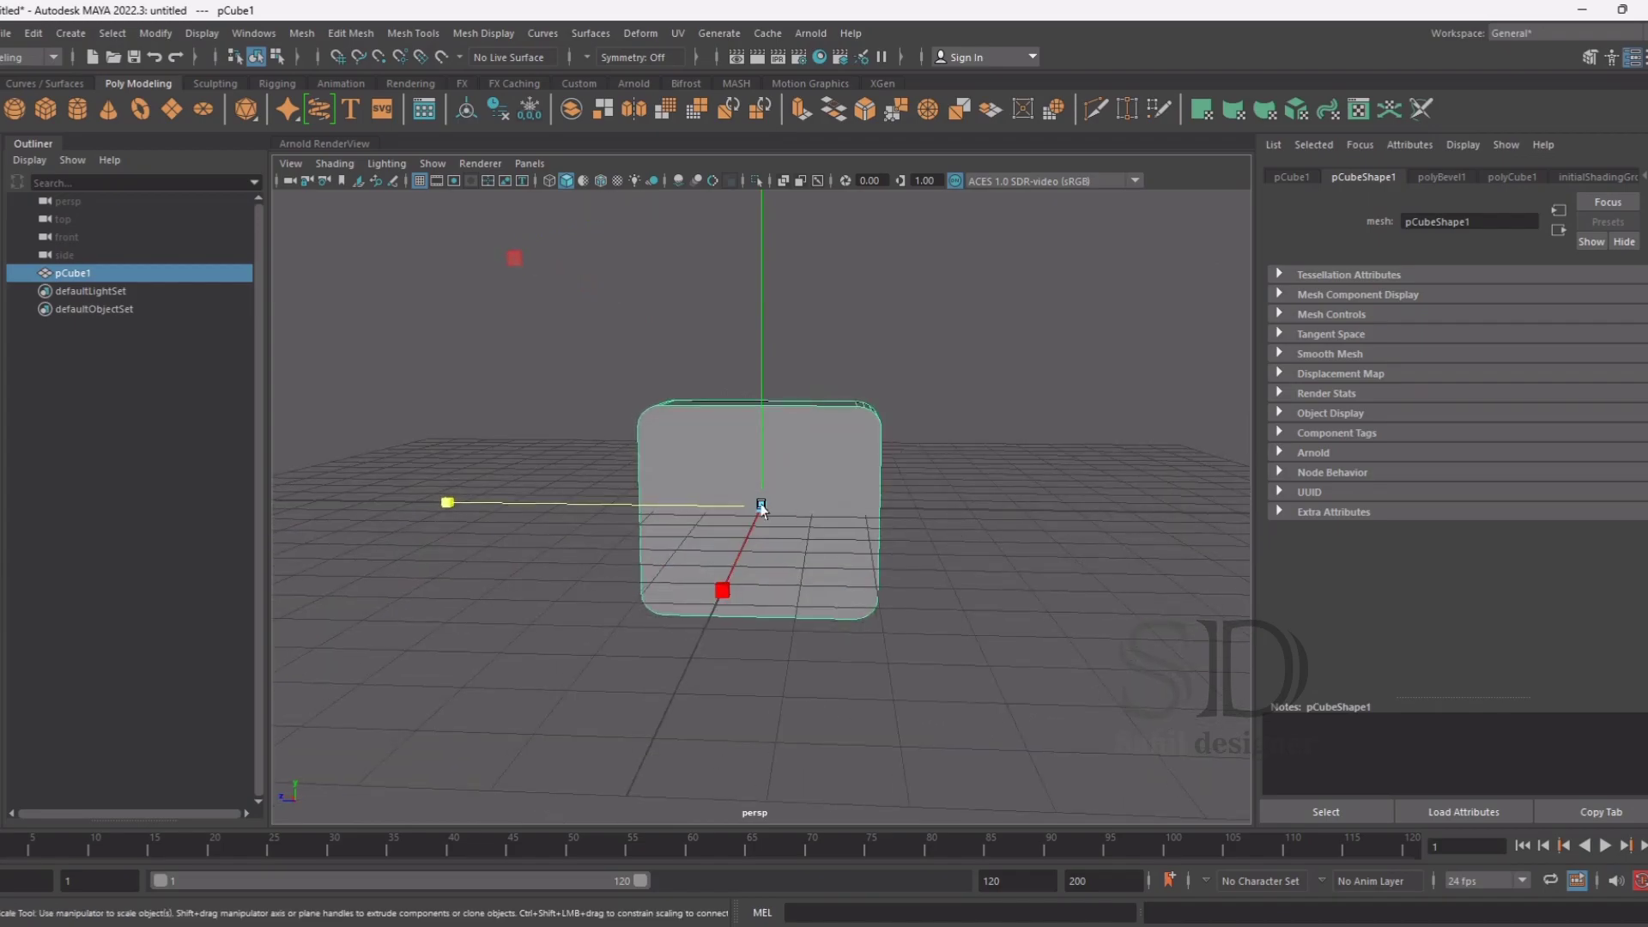
scroll(761, 506, "up", 3)
left_click(1008, 478)
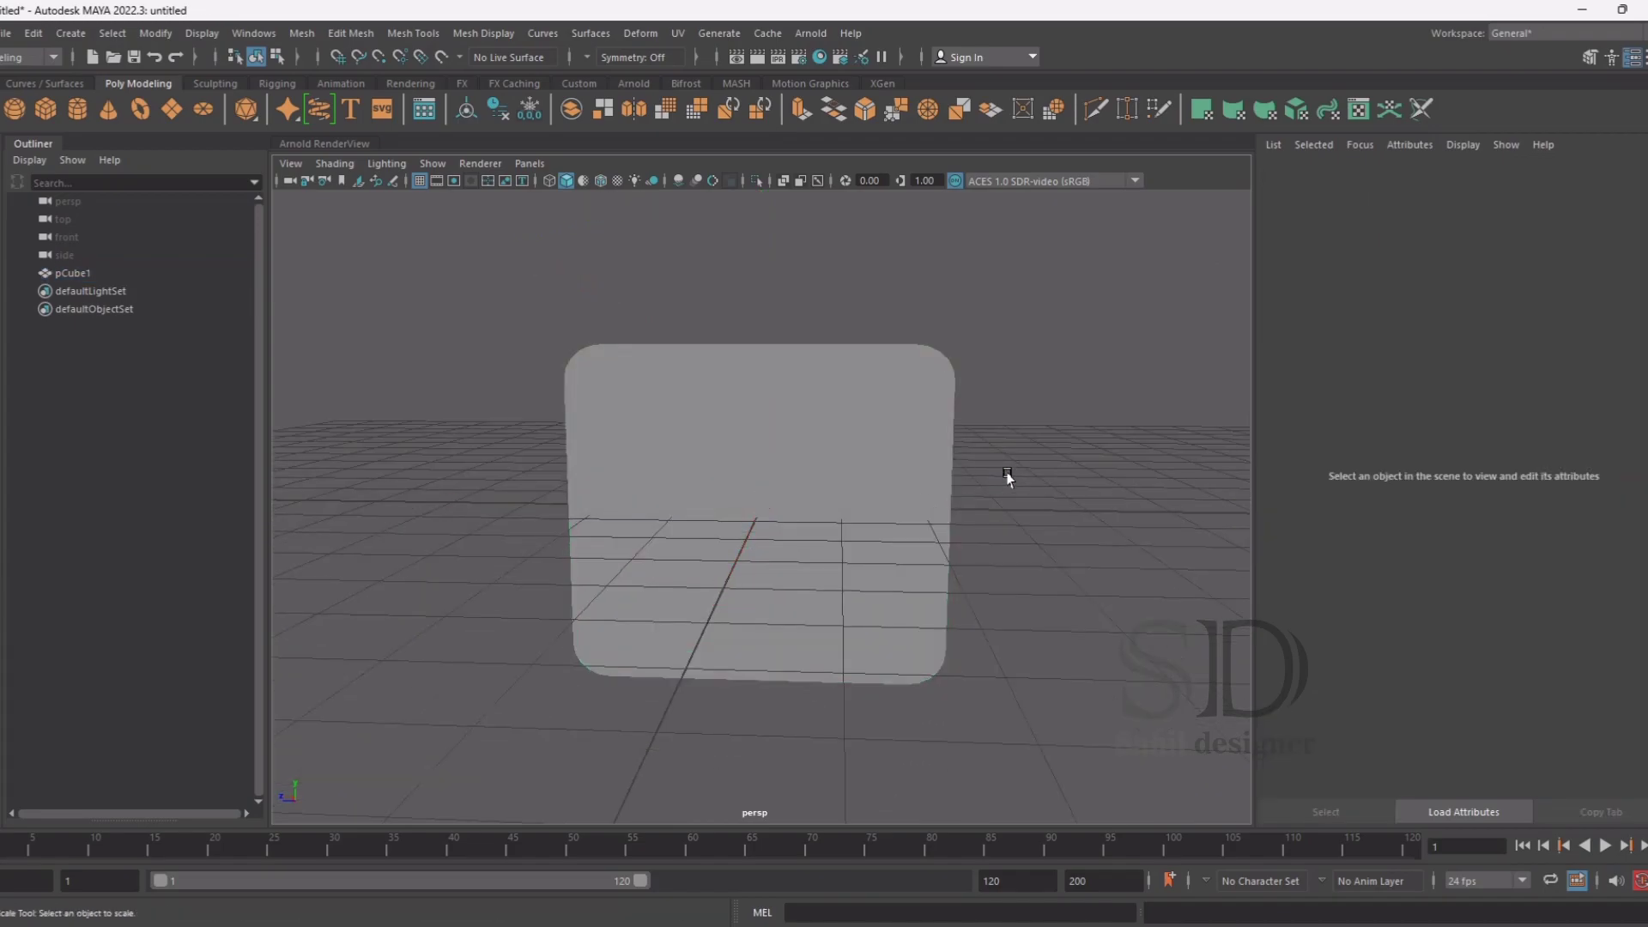
scroll(1008, 477, "up", 3)
left_click_drag(847, 453, 783, 486, "alt")
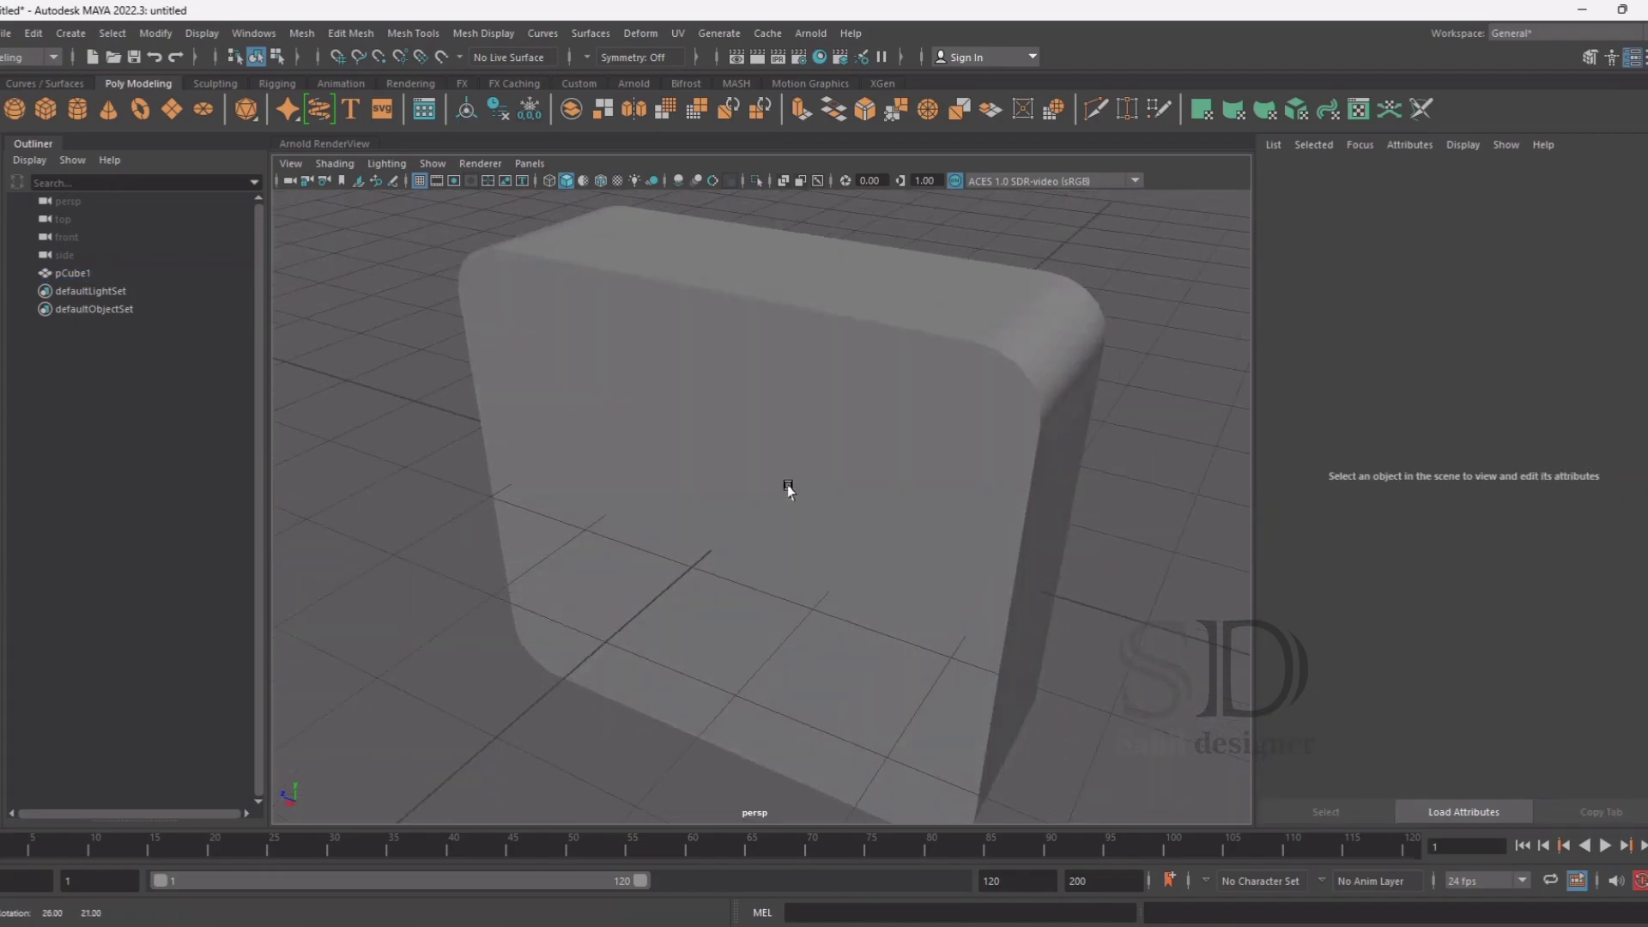
Create a polygon cylinder and raise it above the bottle body
left_click(76, 111)
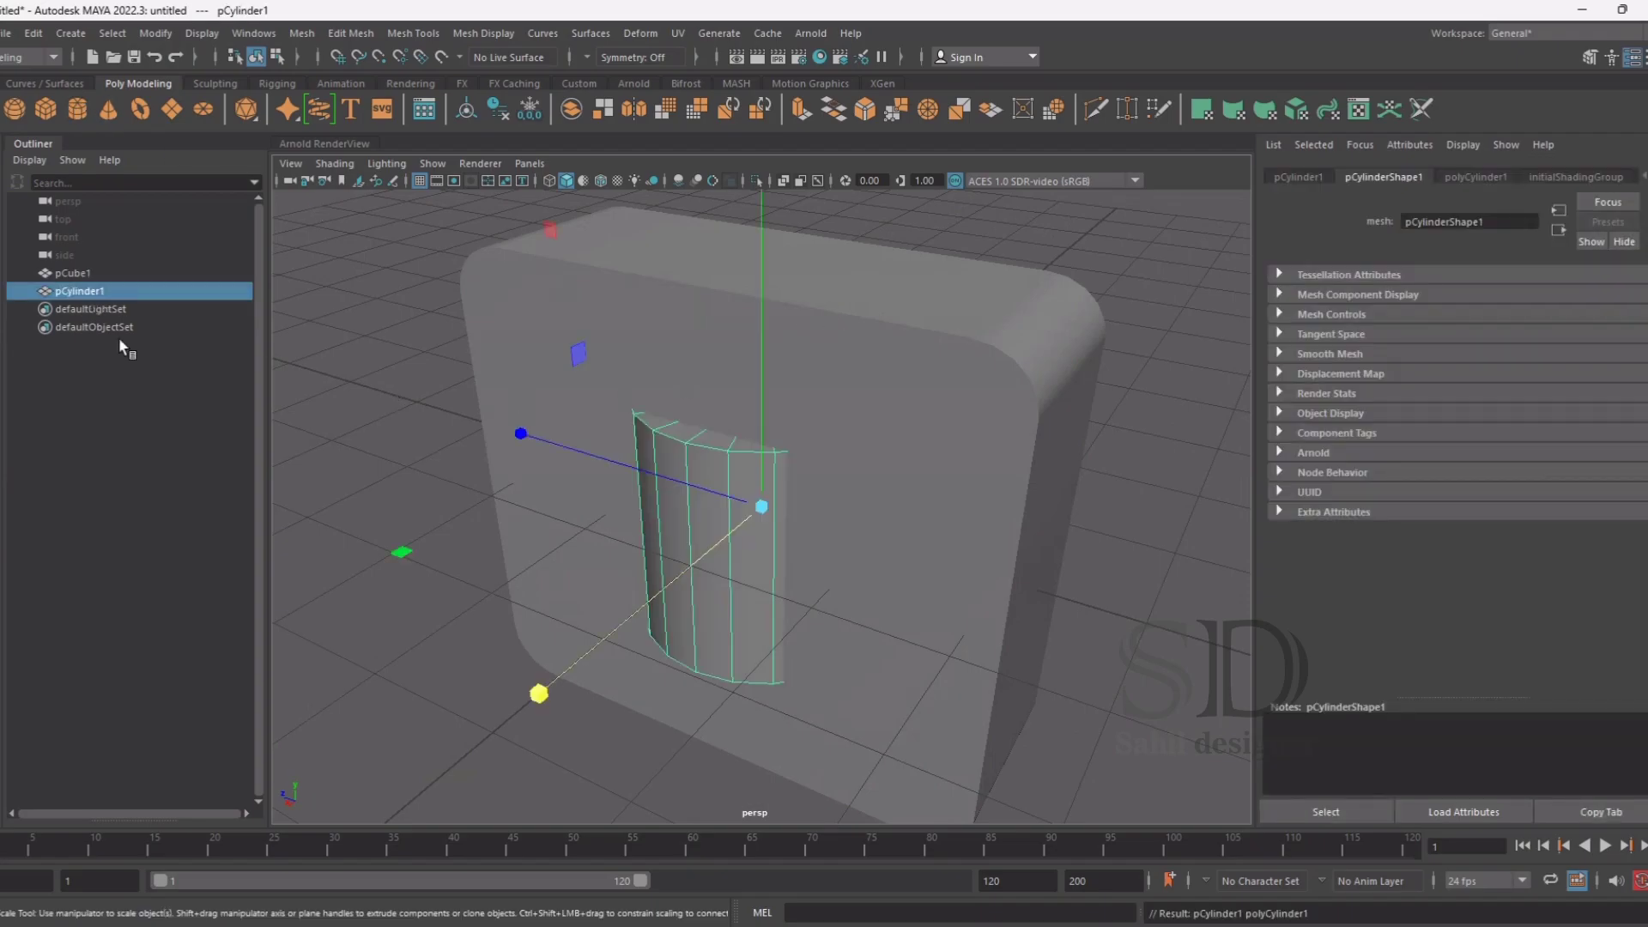
scroll(652, 356, "down", 3)
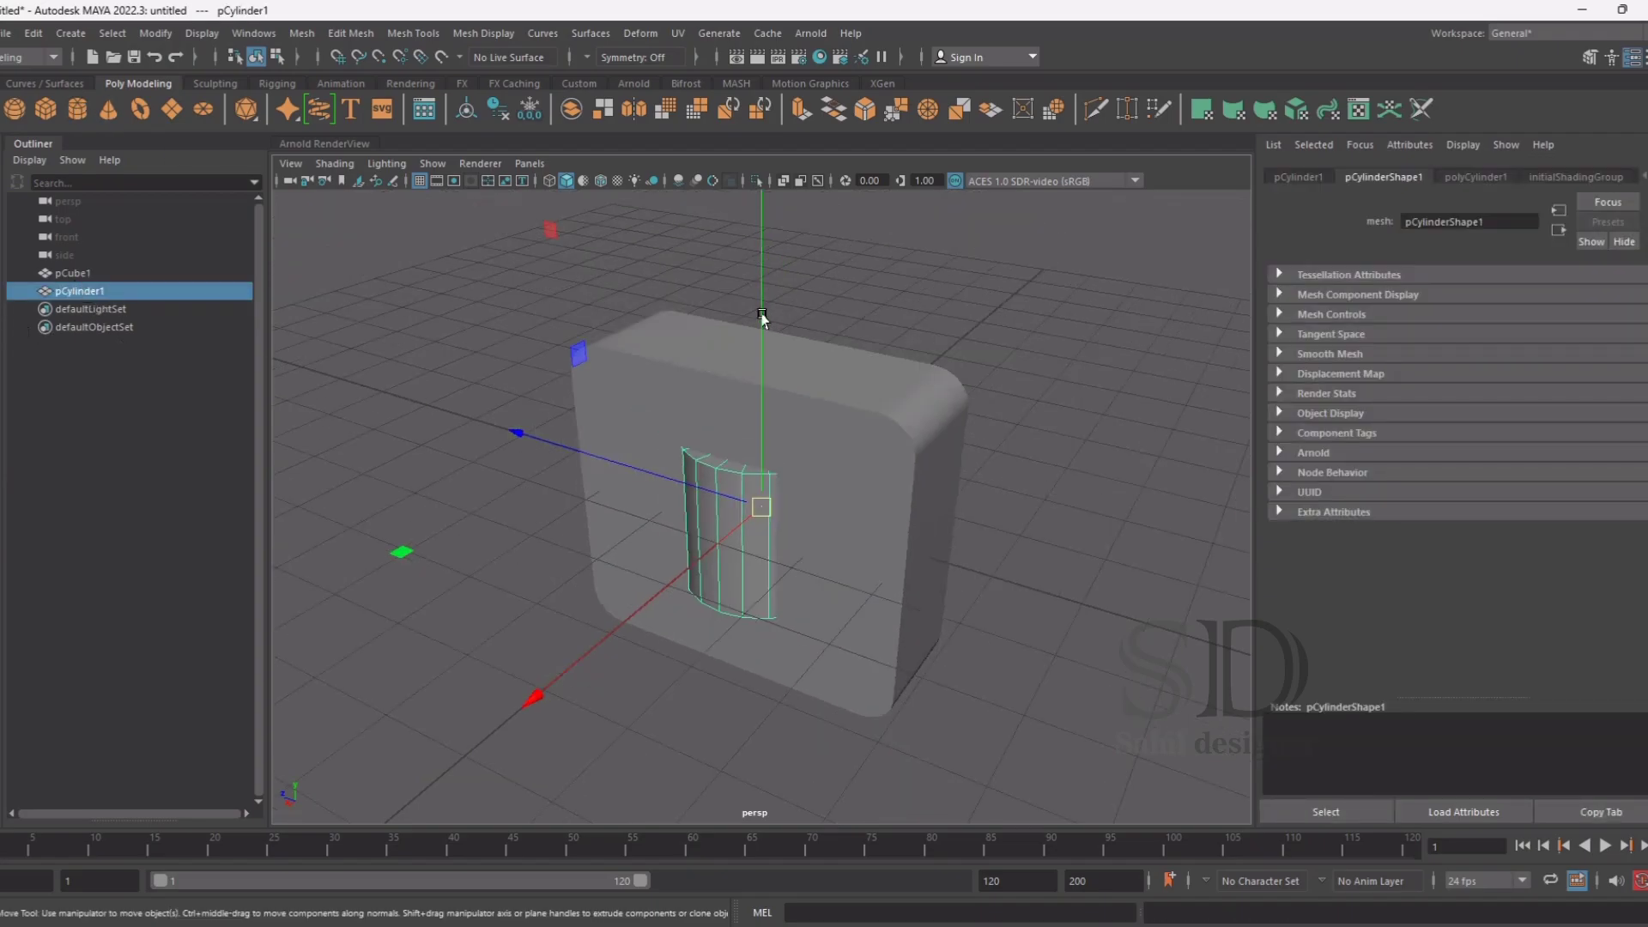
left_click_drag(763, 318, 762, 116)
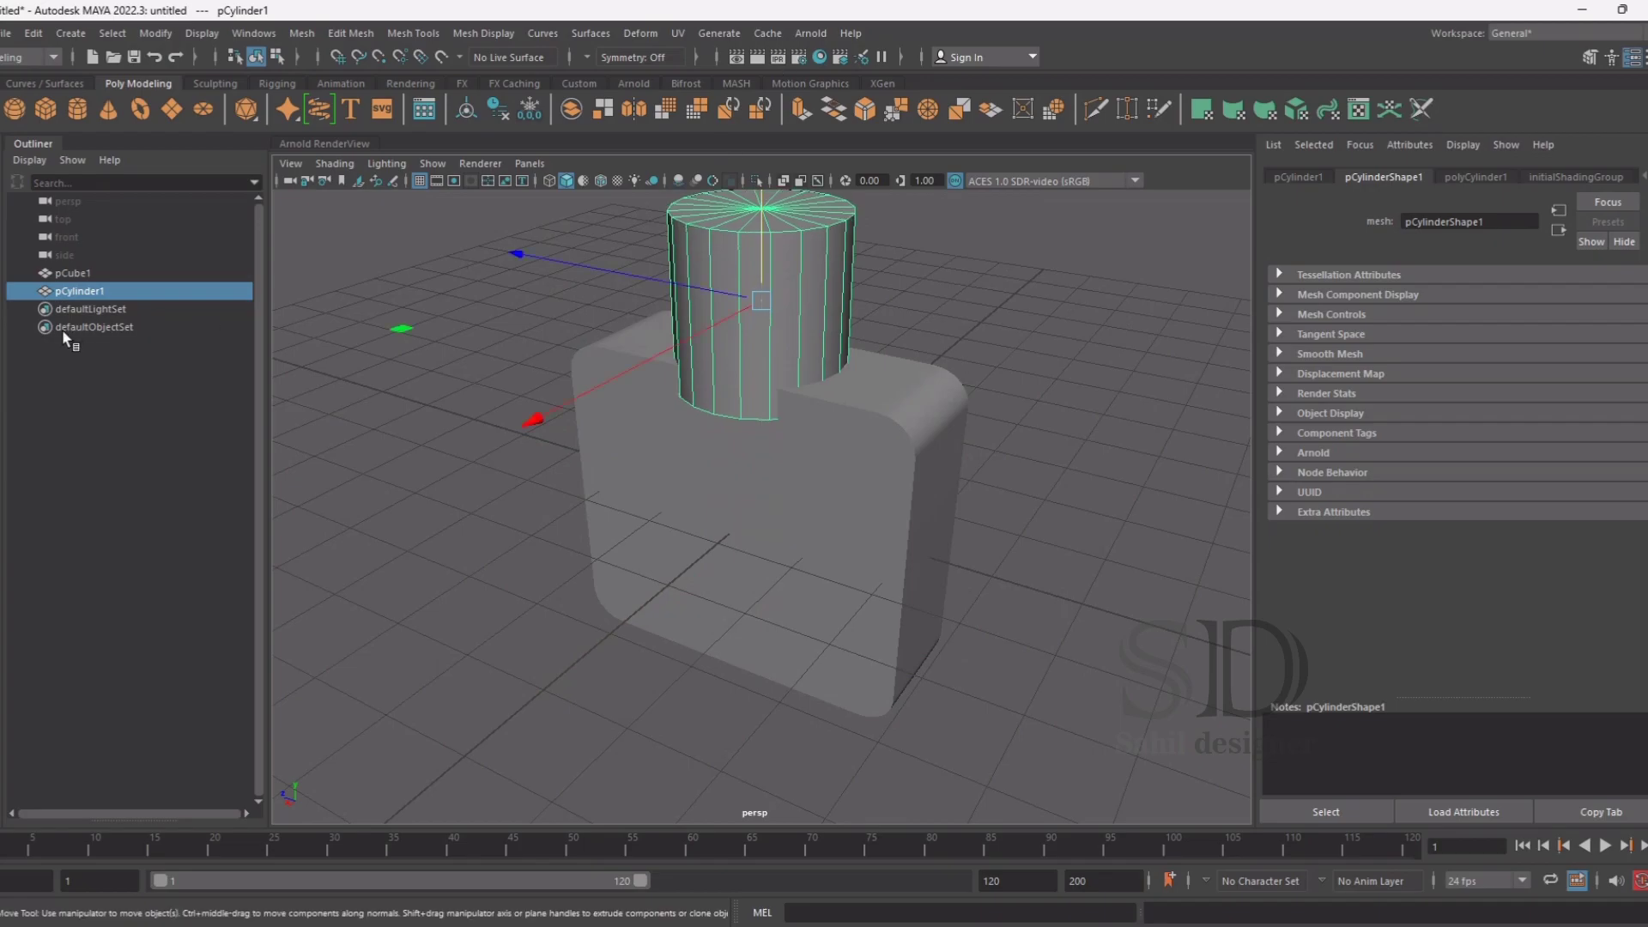
In the top view, shrink the cylinder to fit the body's thickness, then return to perspective
key("r")
key("space")
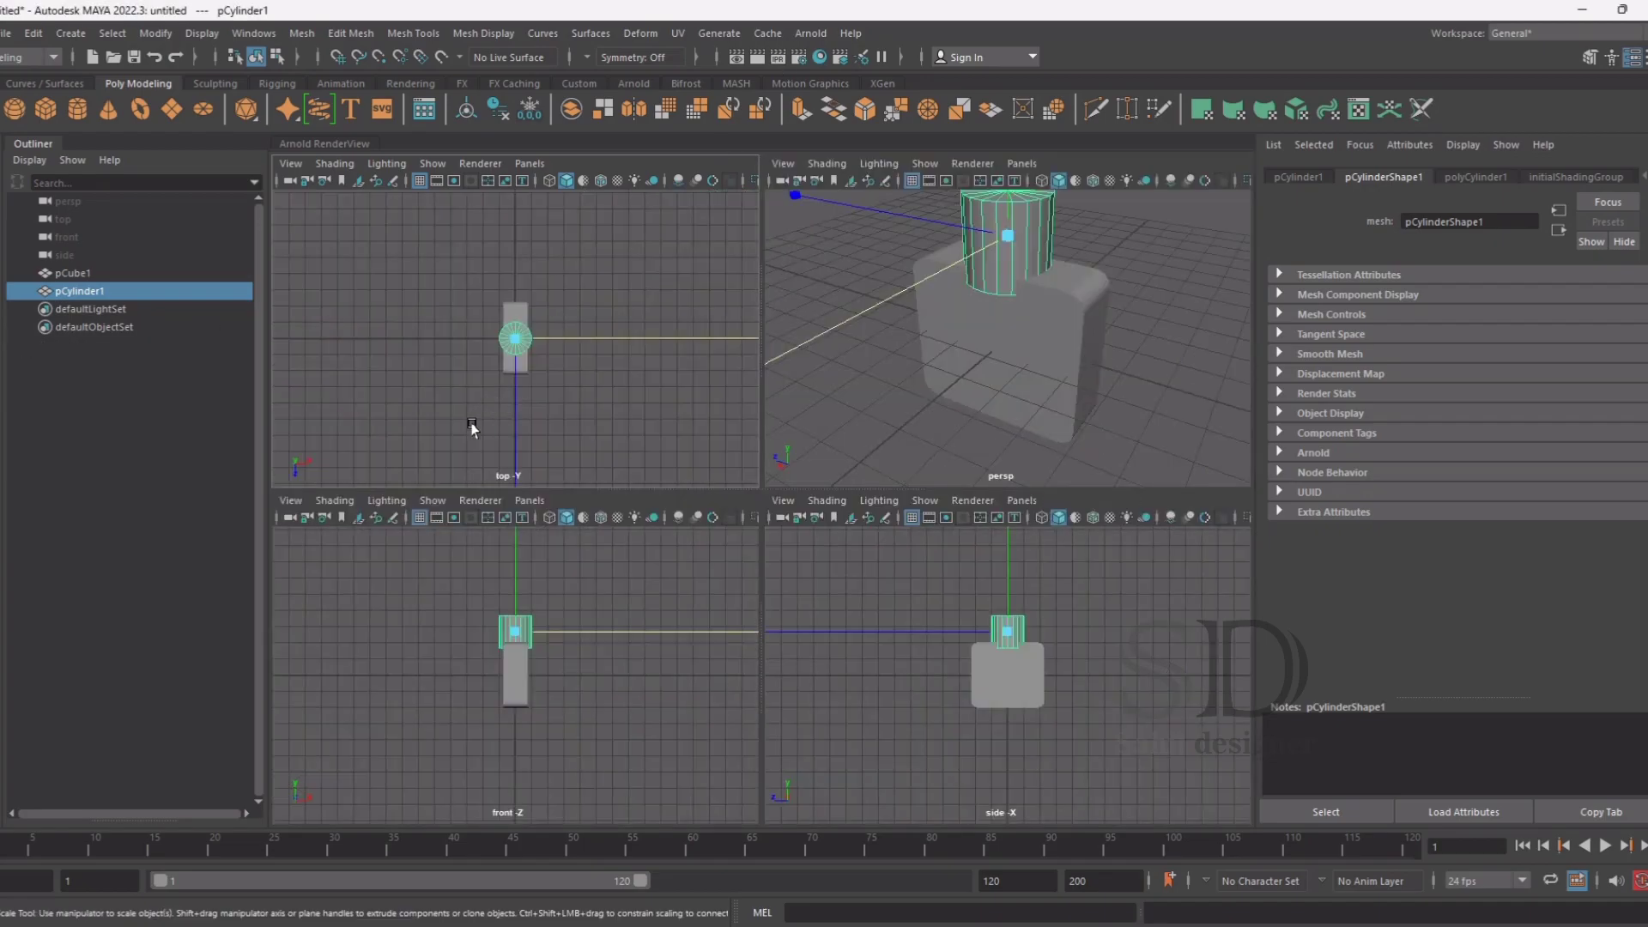
key("space")
left_click_drag(764, 507, 437, 464)
key("f")
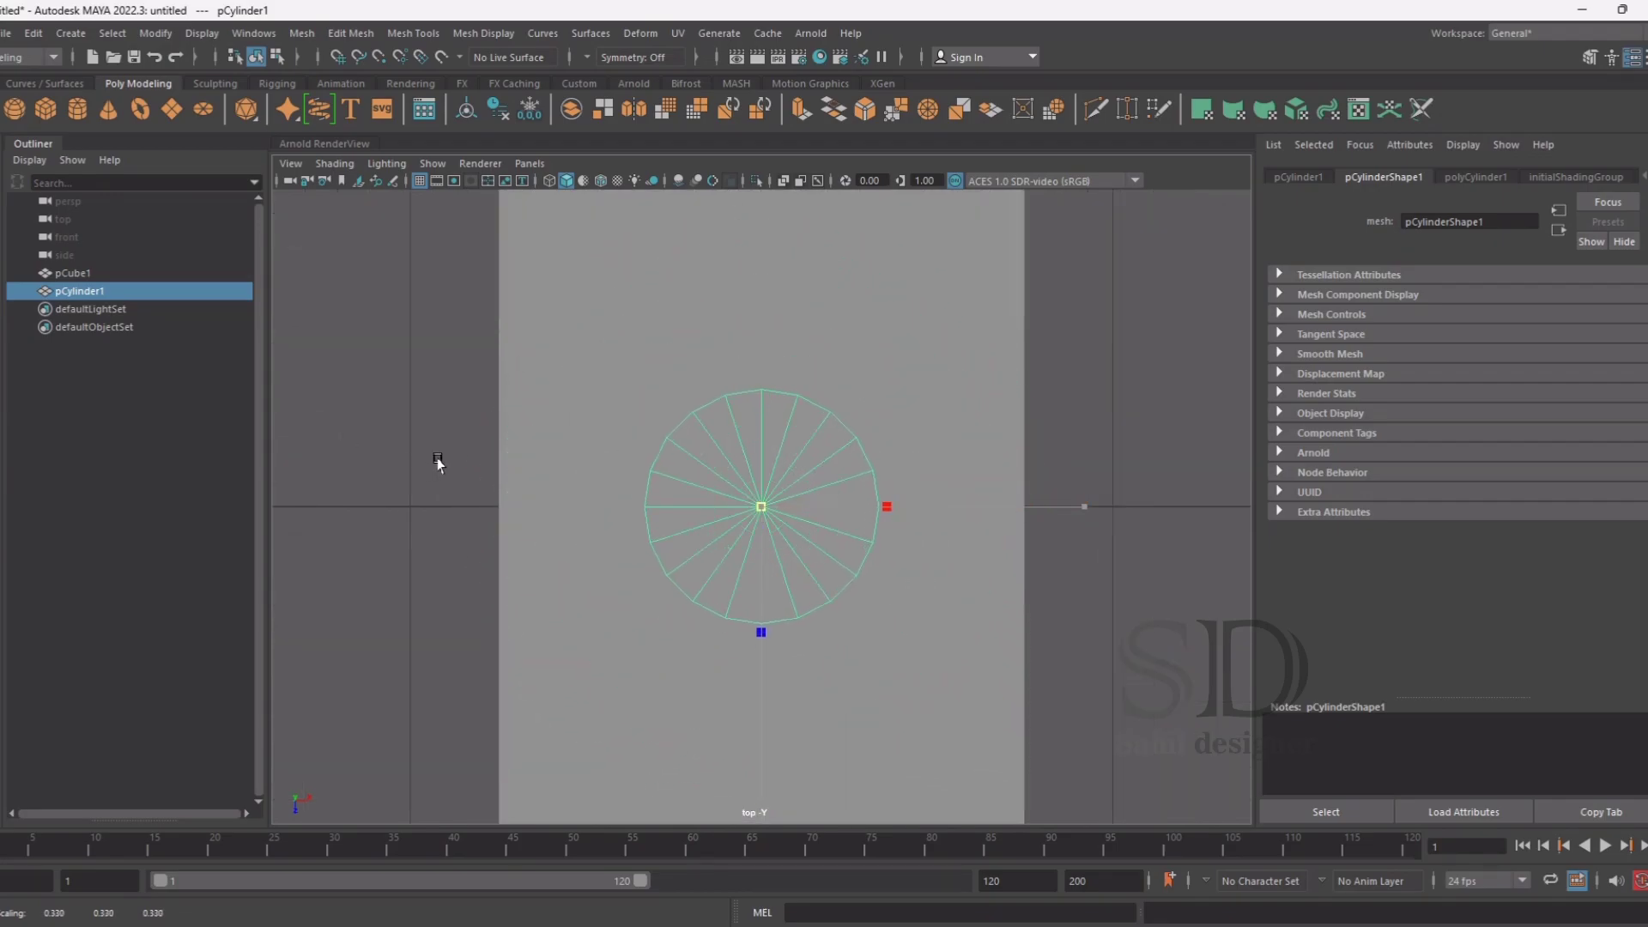
scroll(552, 467, "down", 5)
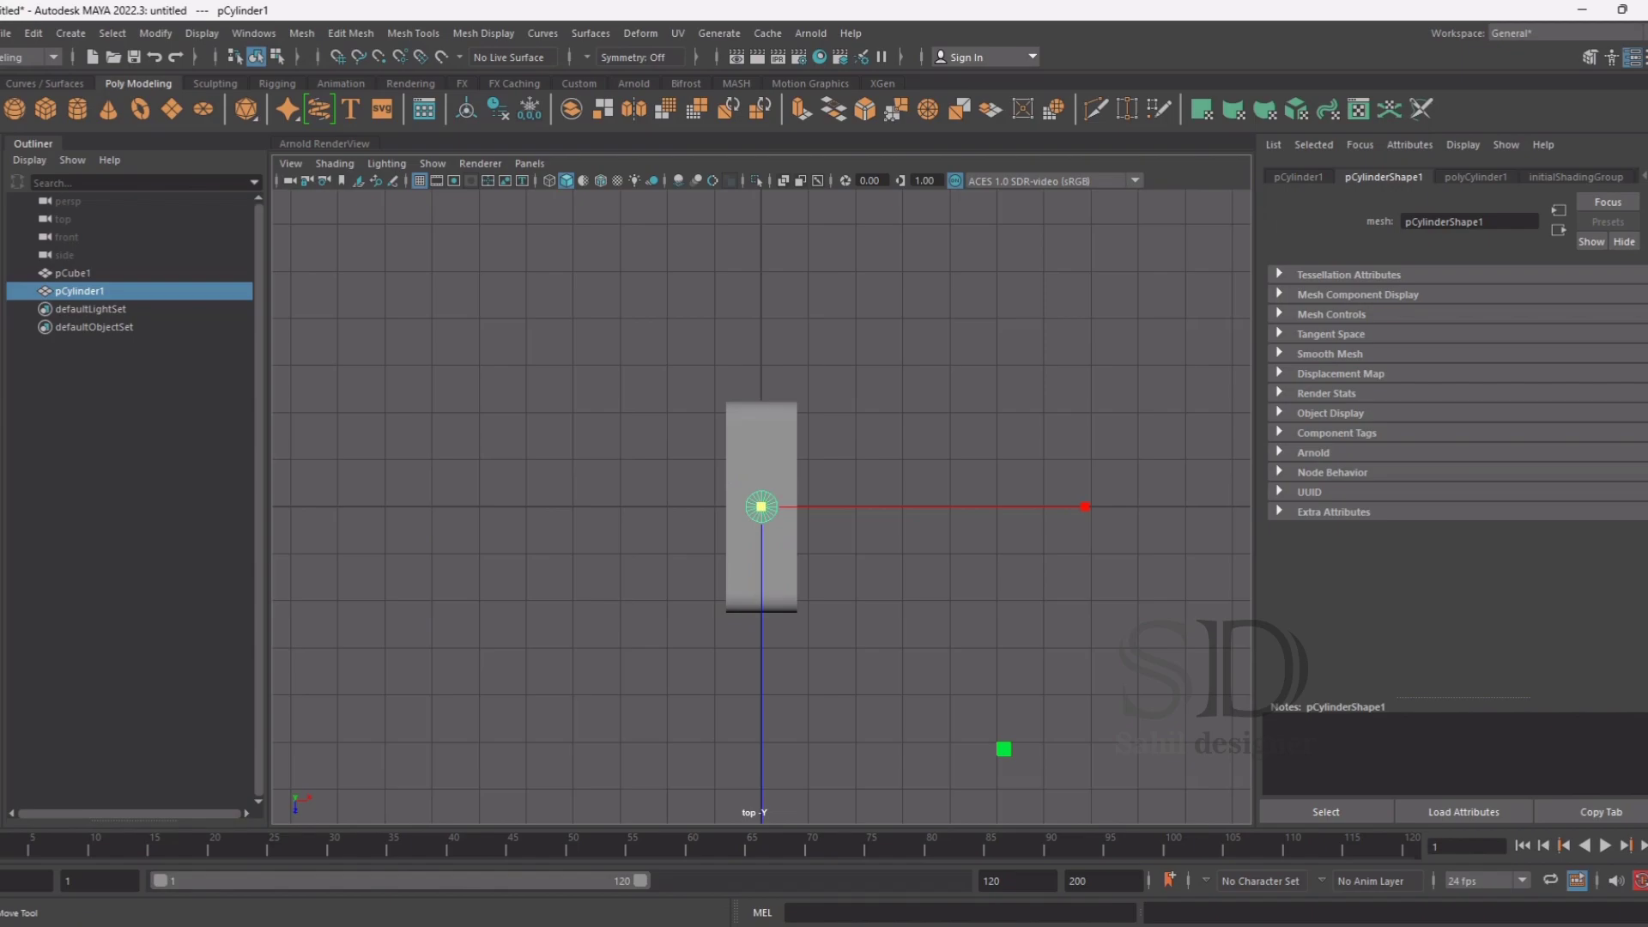
key("w")
left_click_drag(760, 509, 766, 513)
key("w")
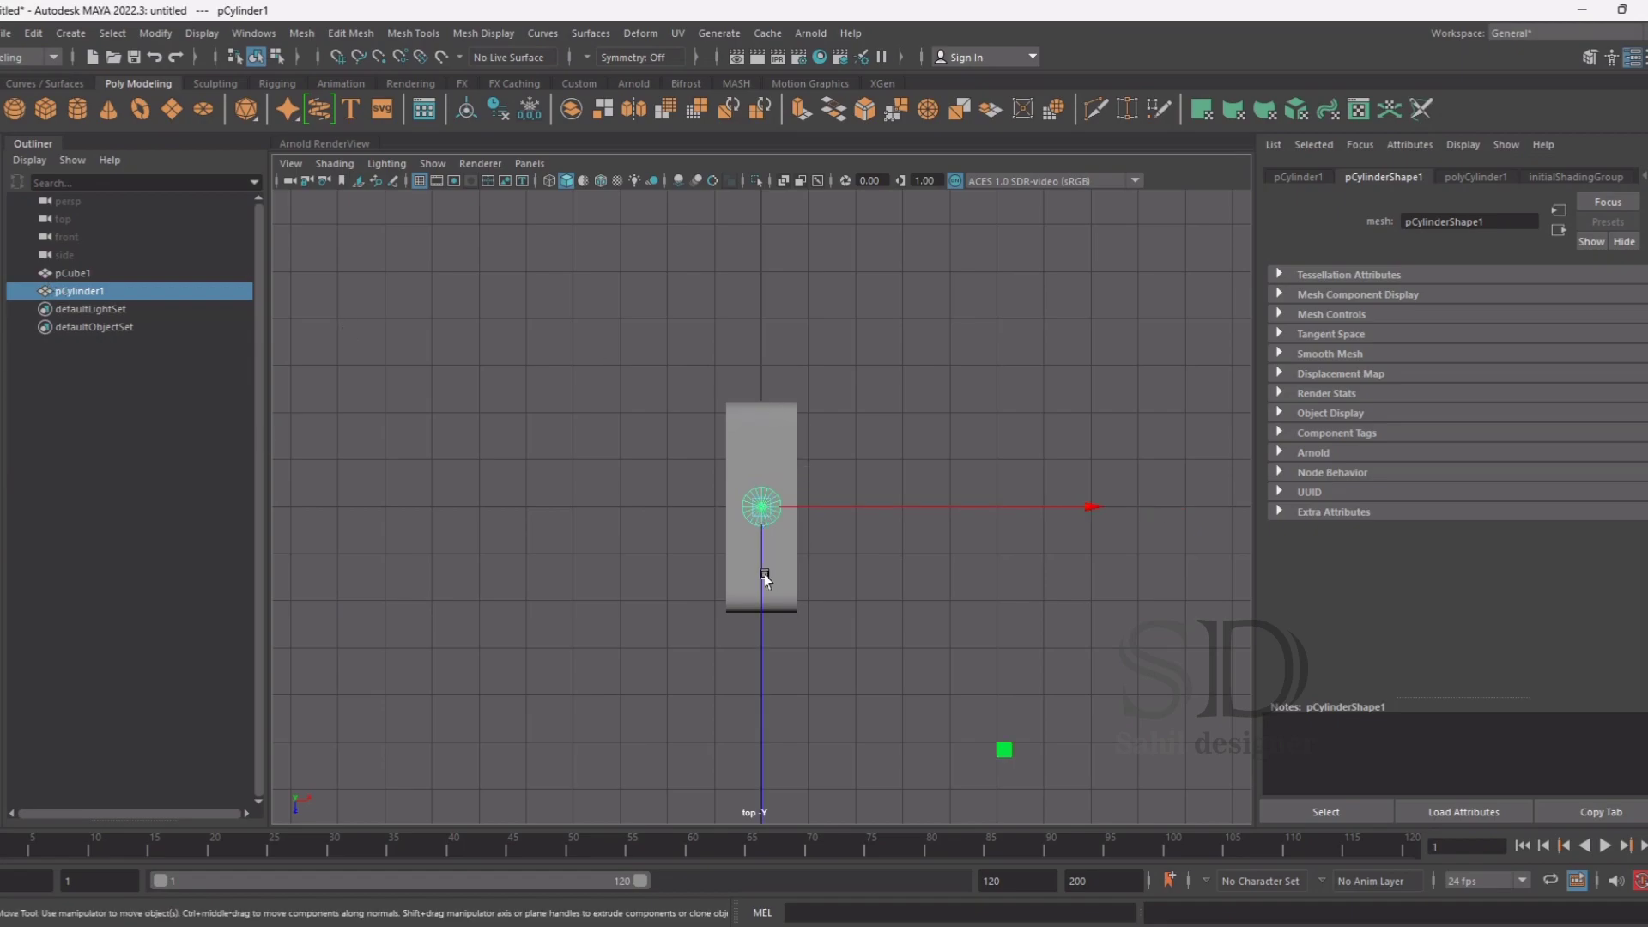
left_click(764, 571)
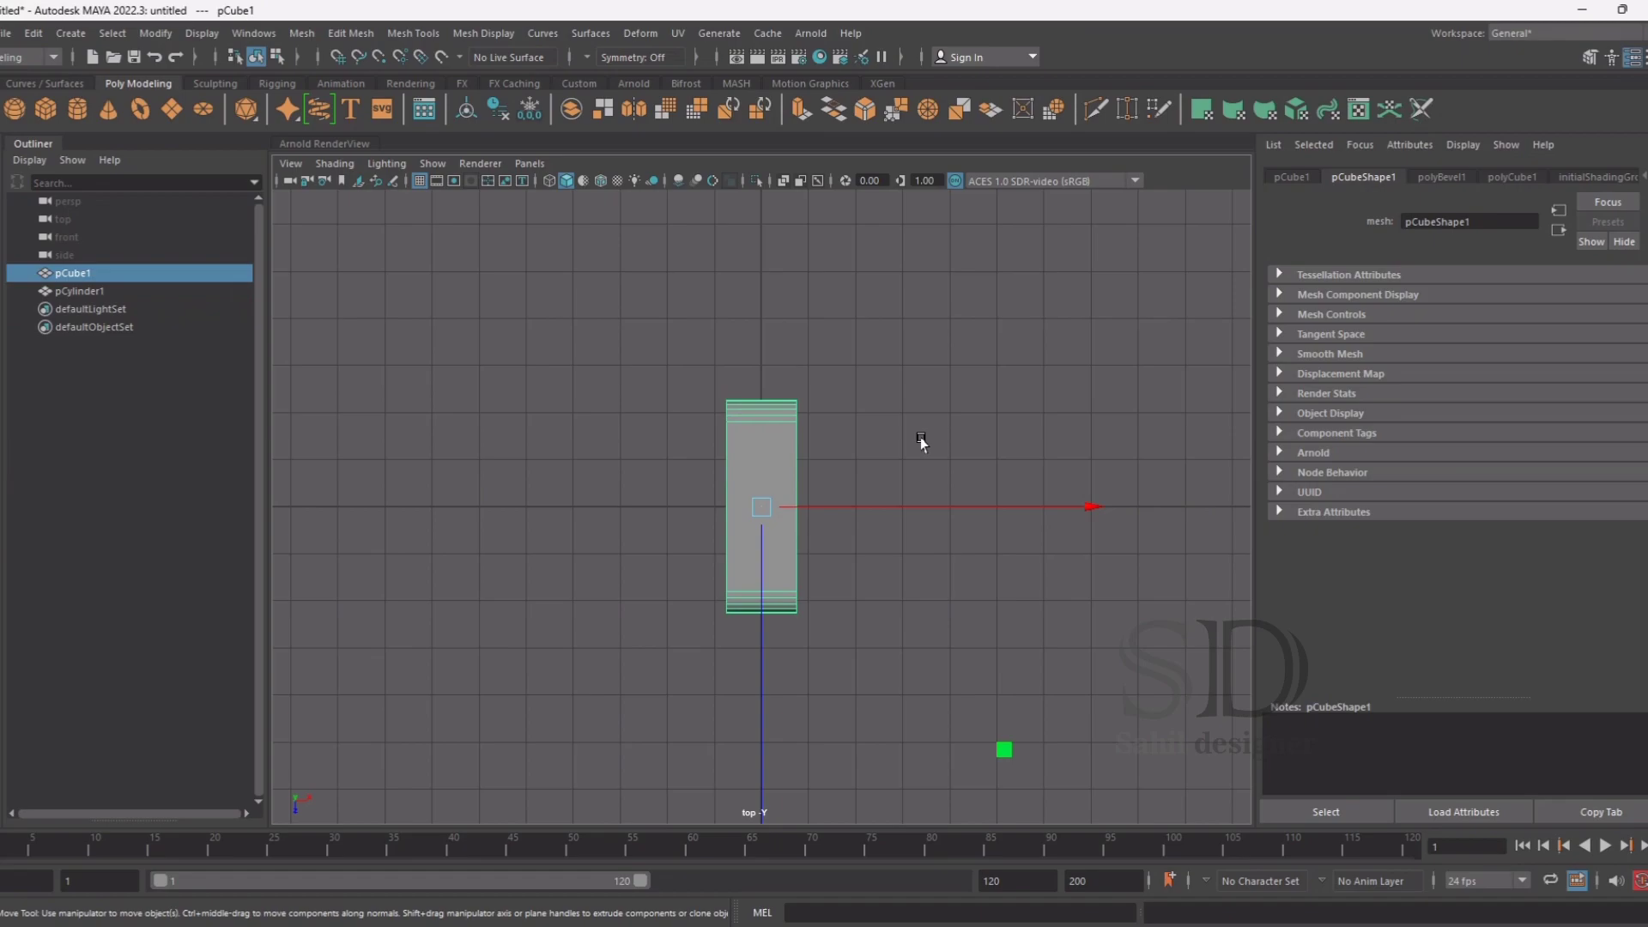
key("ctrl+z")
key("space")
key("space")
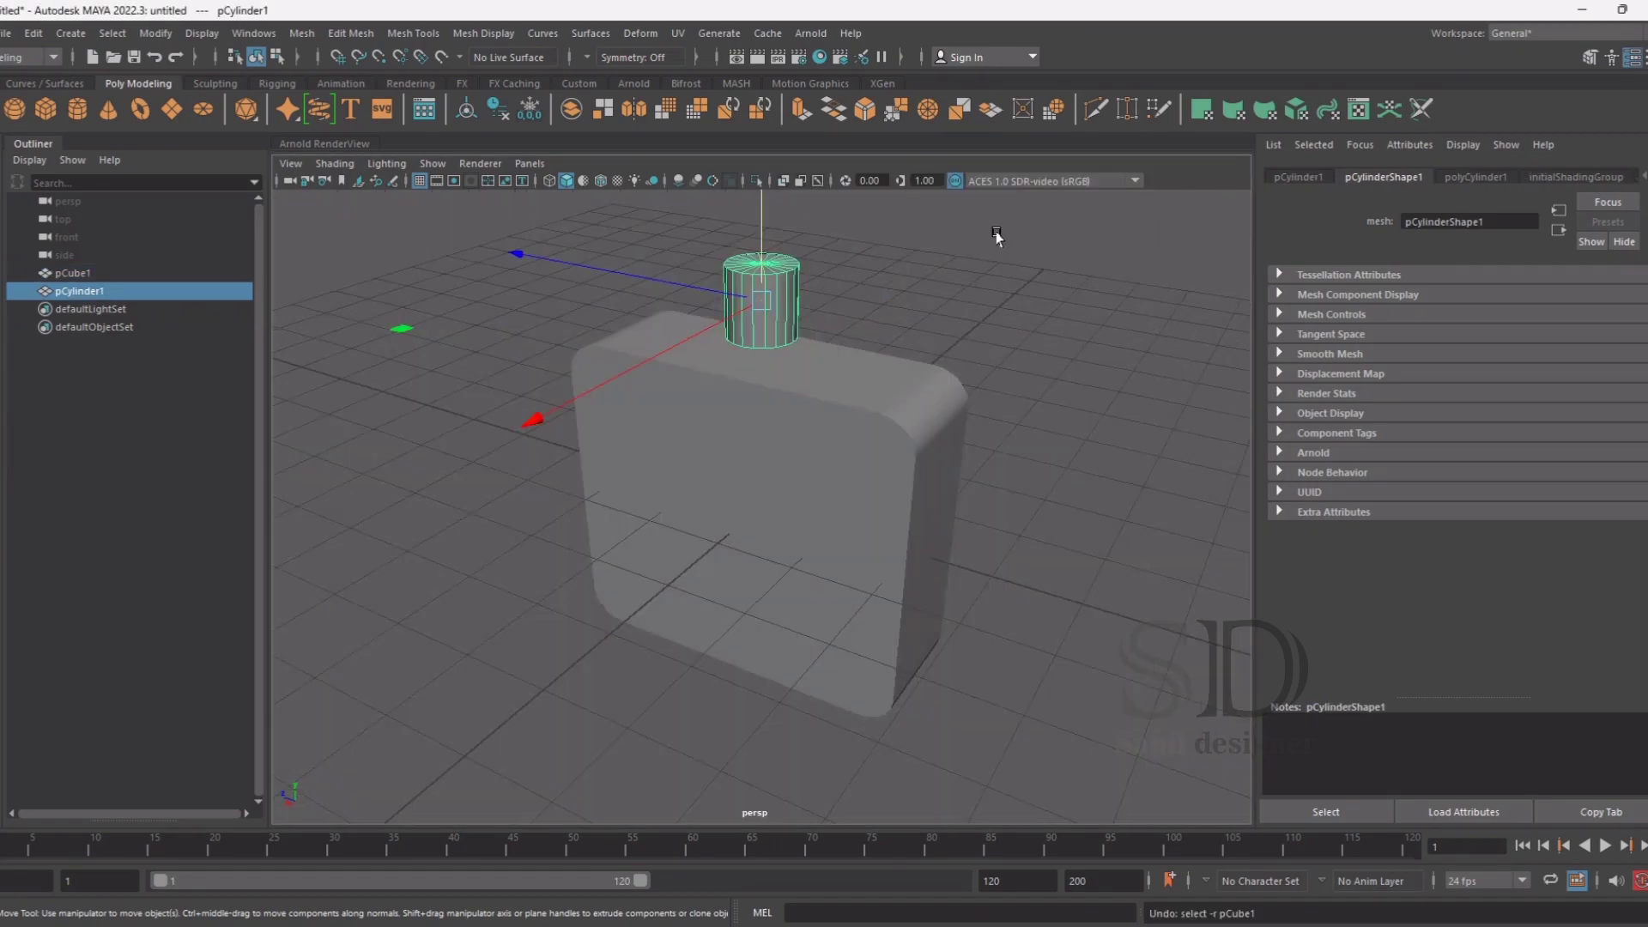
Squash pCylinder1 along Y into a short disc and lower it onto the box top
left_click_drag(767, 242, 767, 232)
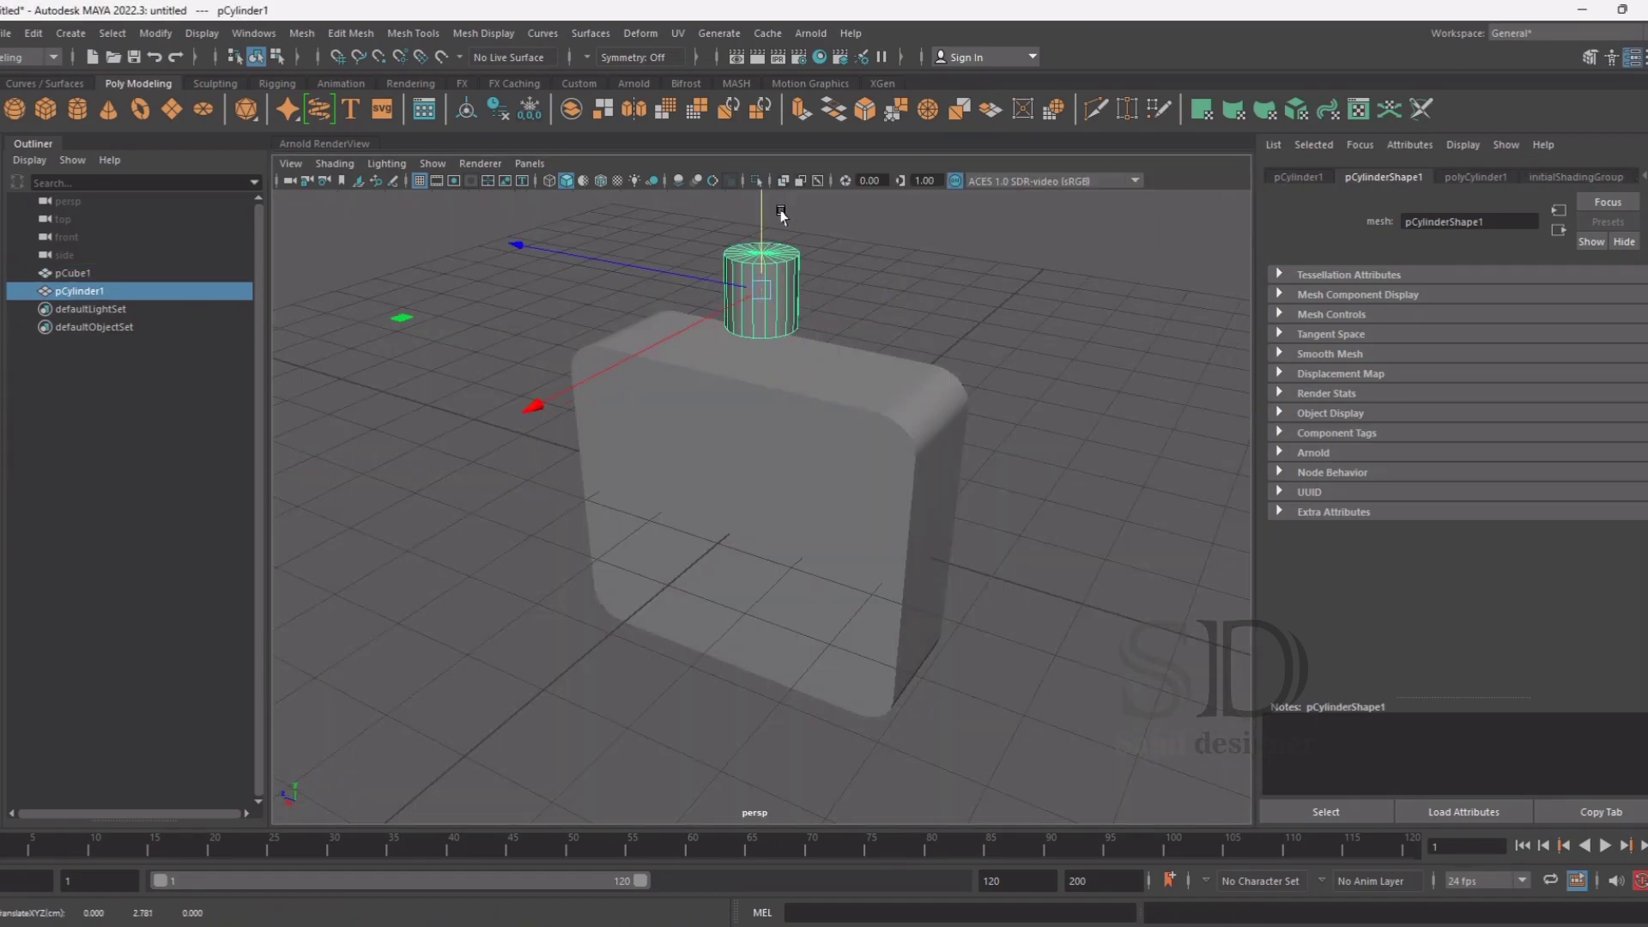
key("r")
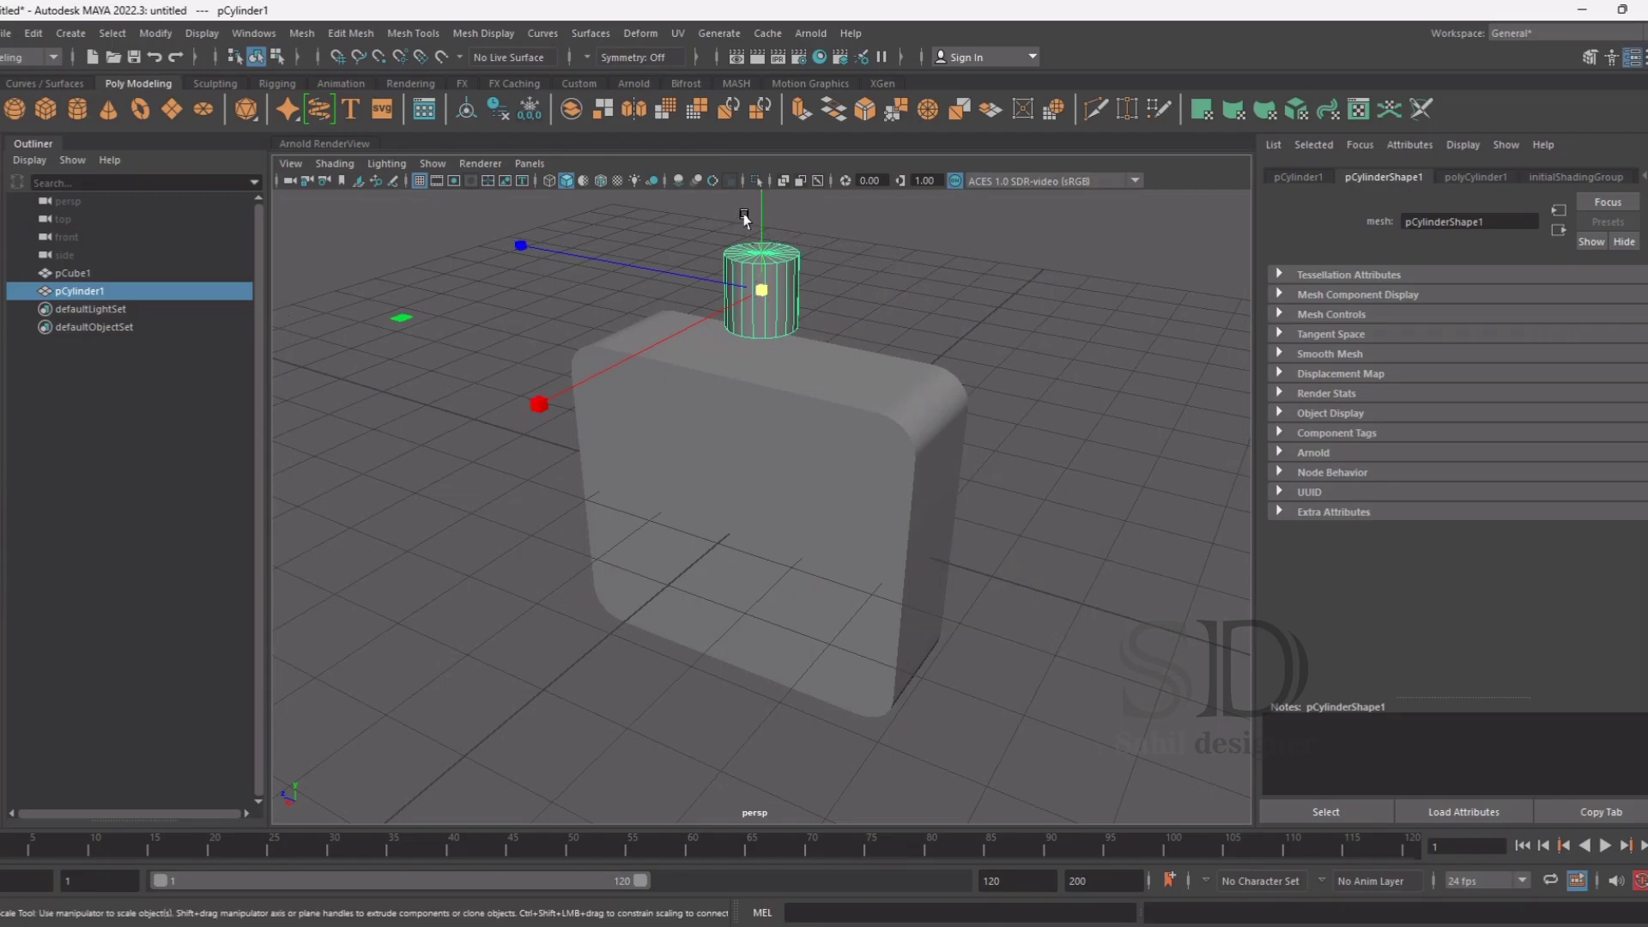
mouse_move(761, 196)
left_mouse_down()
mouse_move(781, 499)
mouse_move(776, 464)
left_mouse_up()
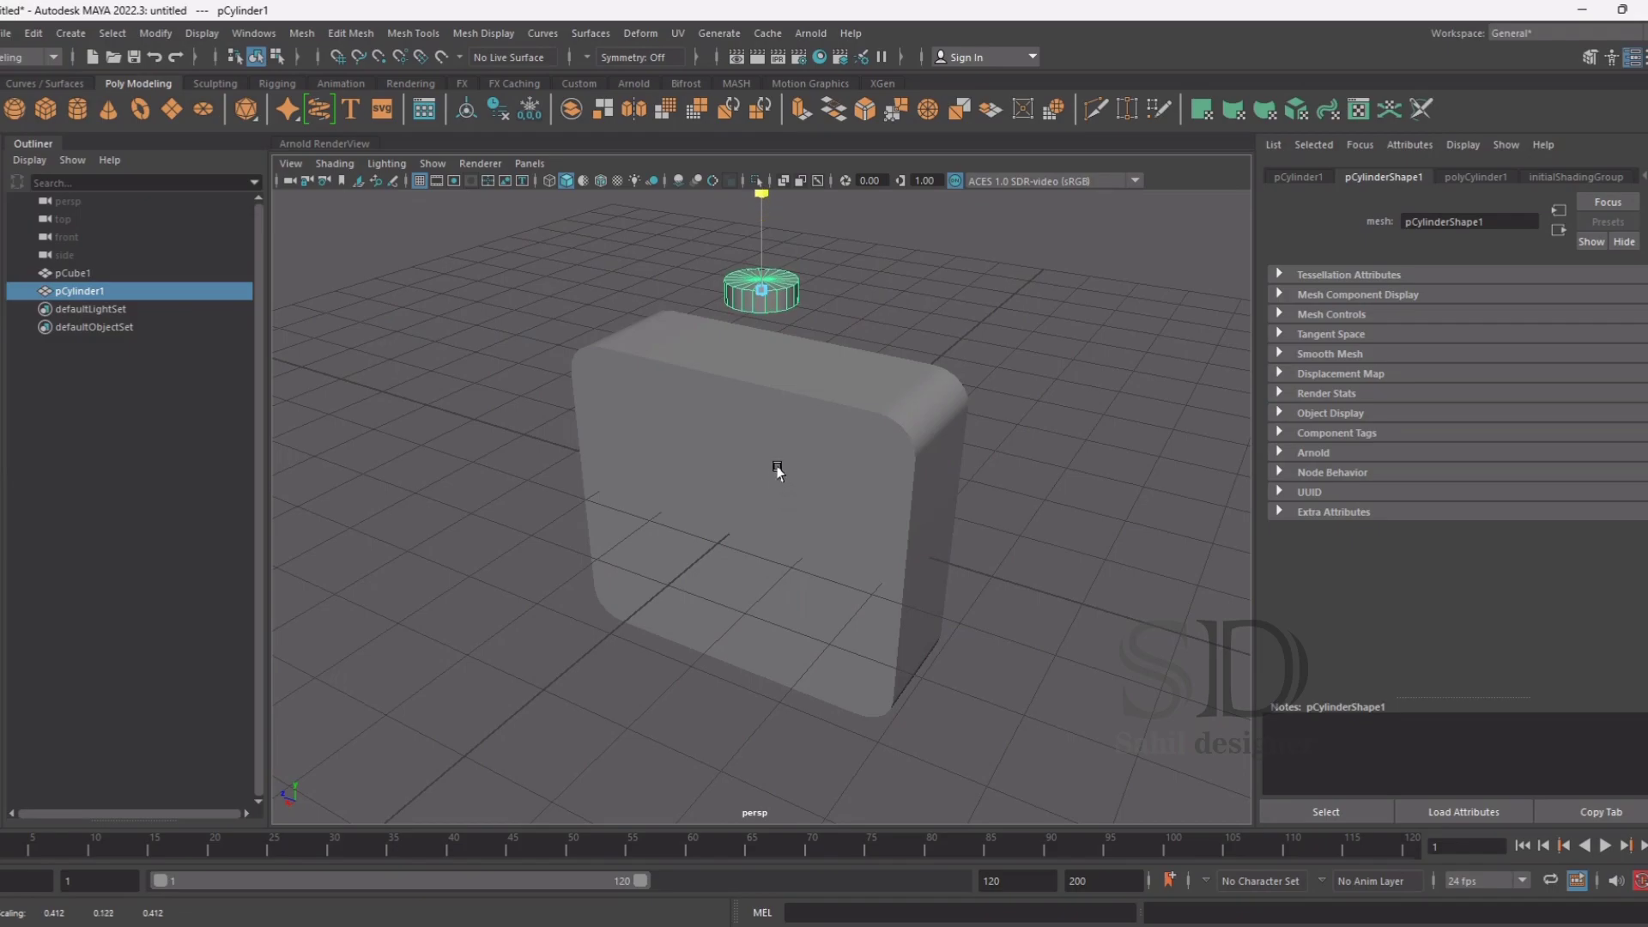
key("w")
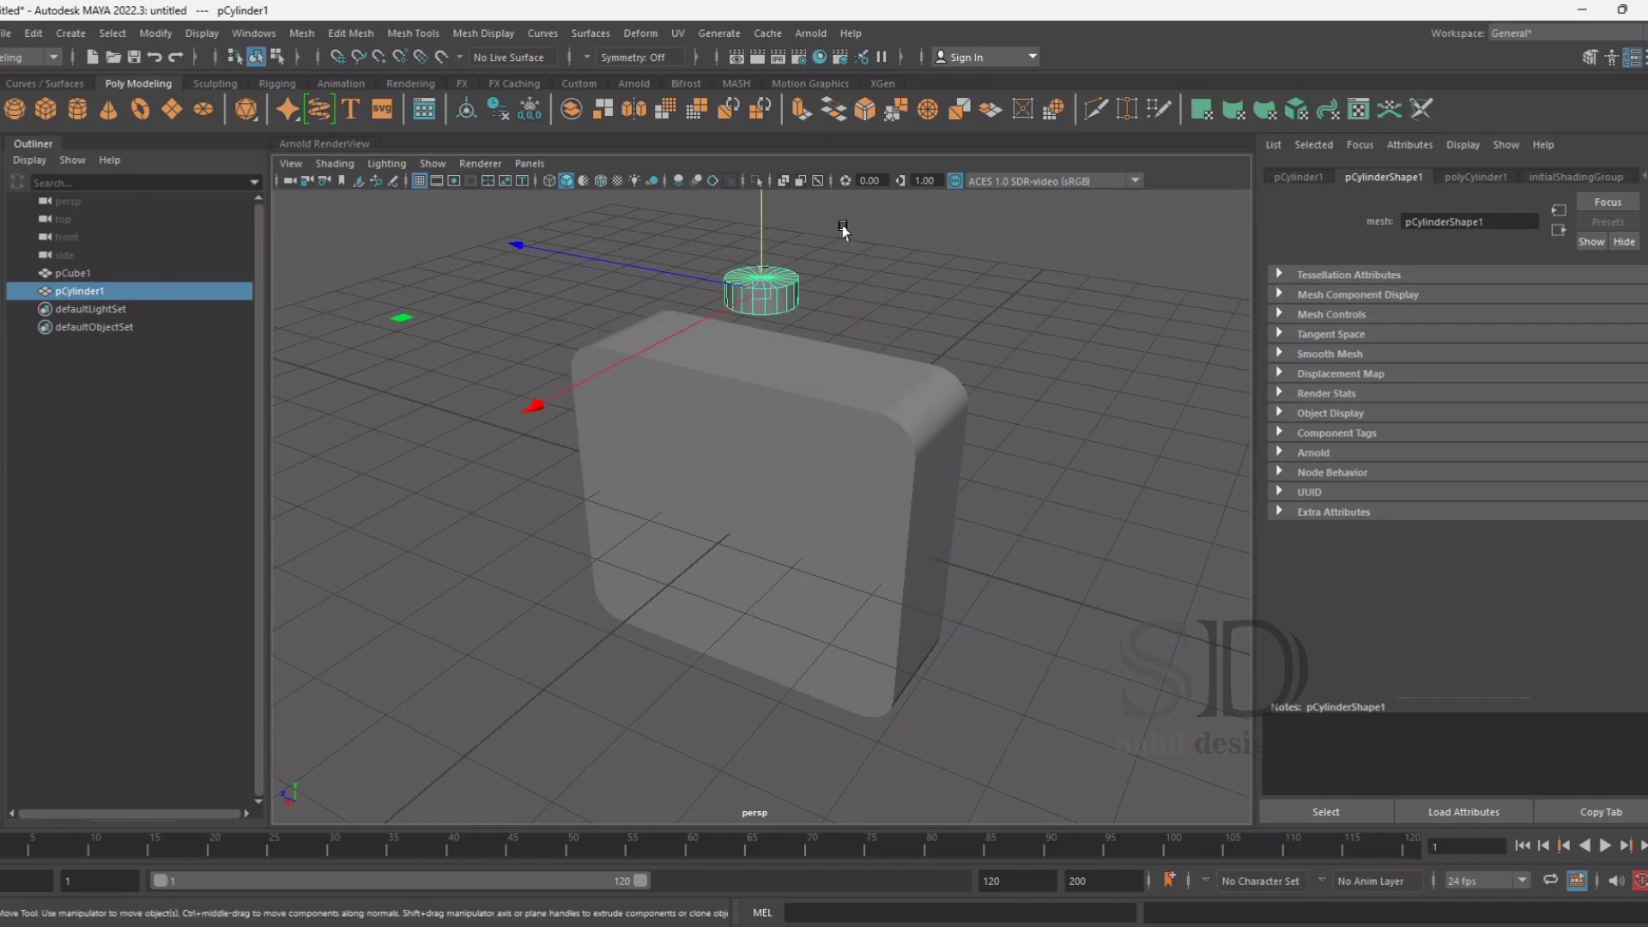
left_click_drag(761, 206, 765, 266)
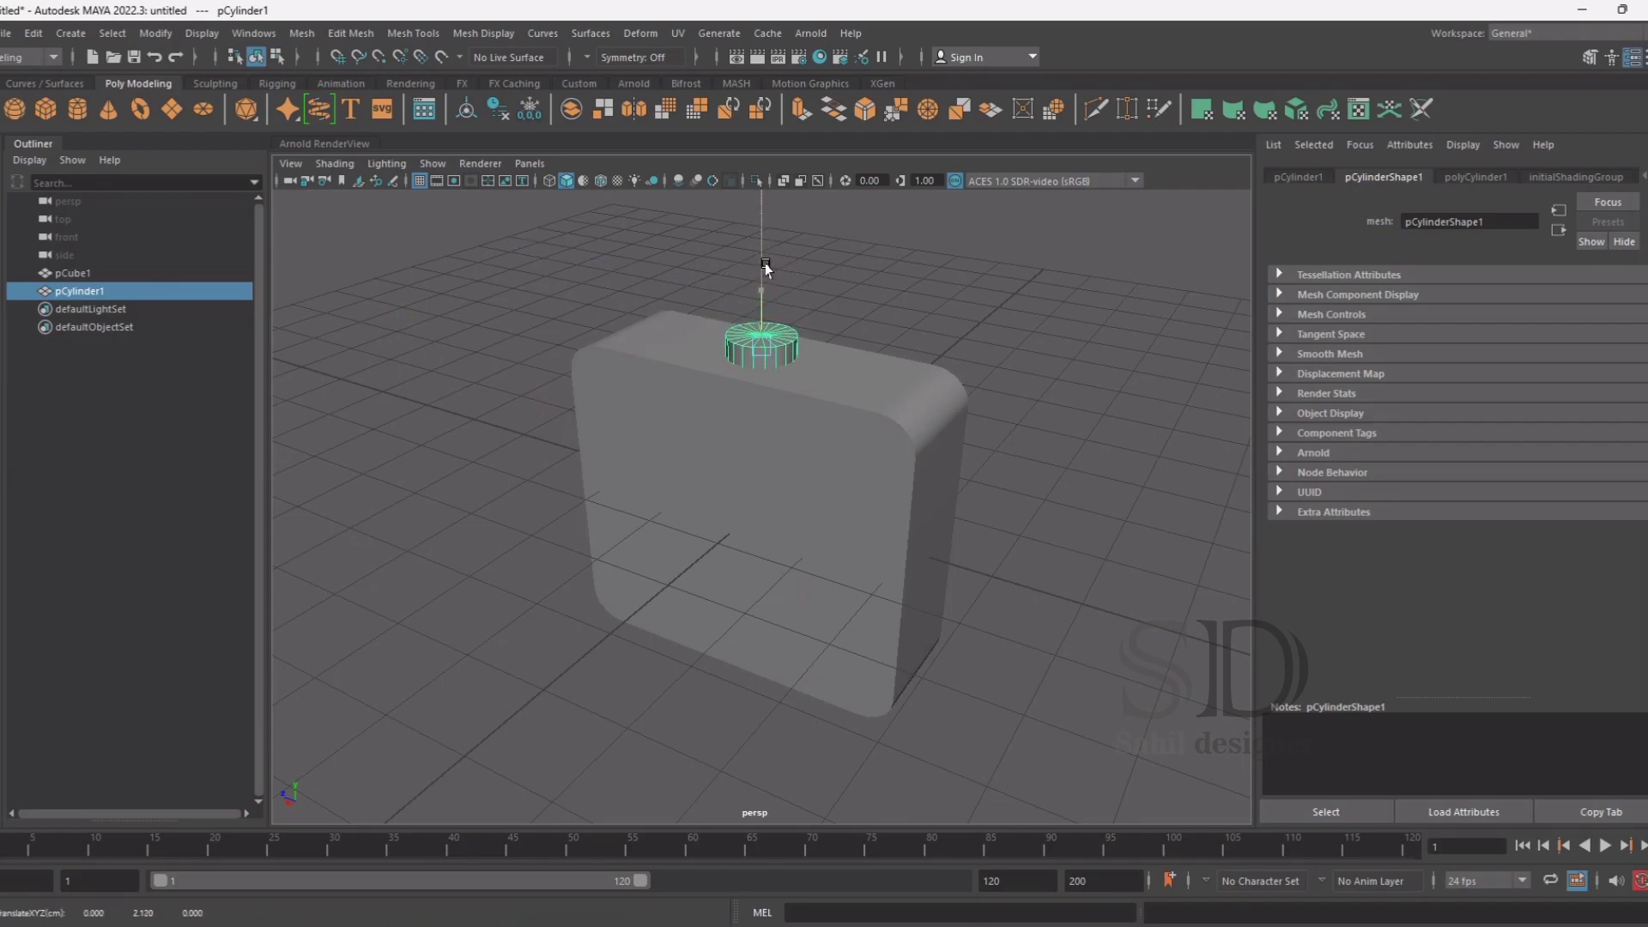
Bevel the disc's rim with a Fraction of 0.7
left_click(866, 110)
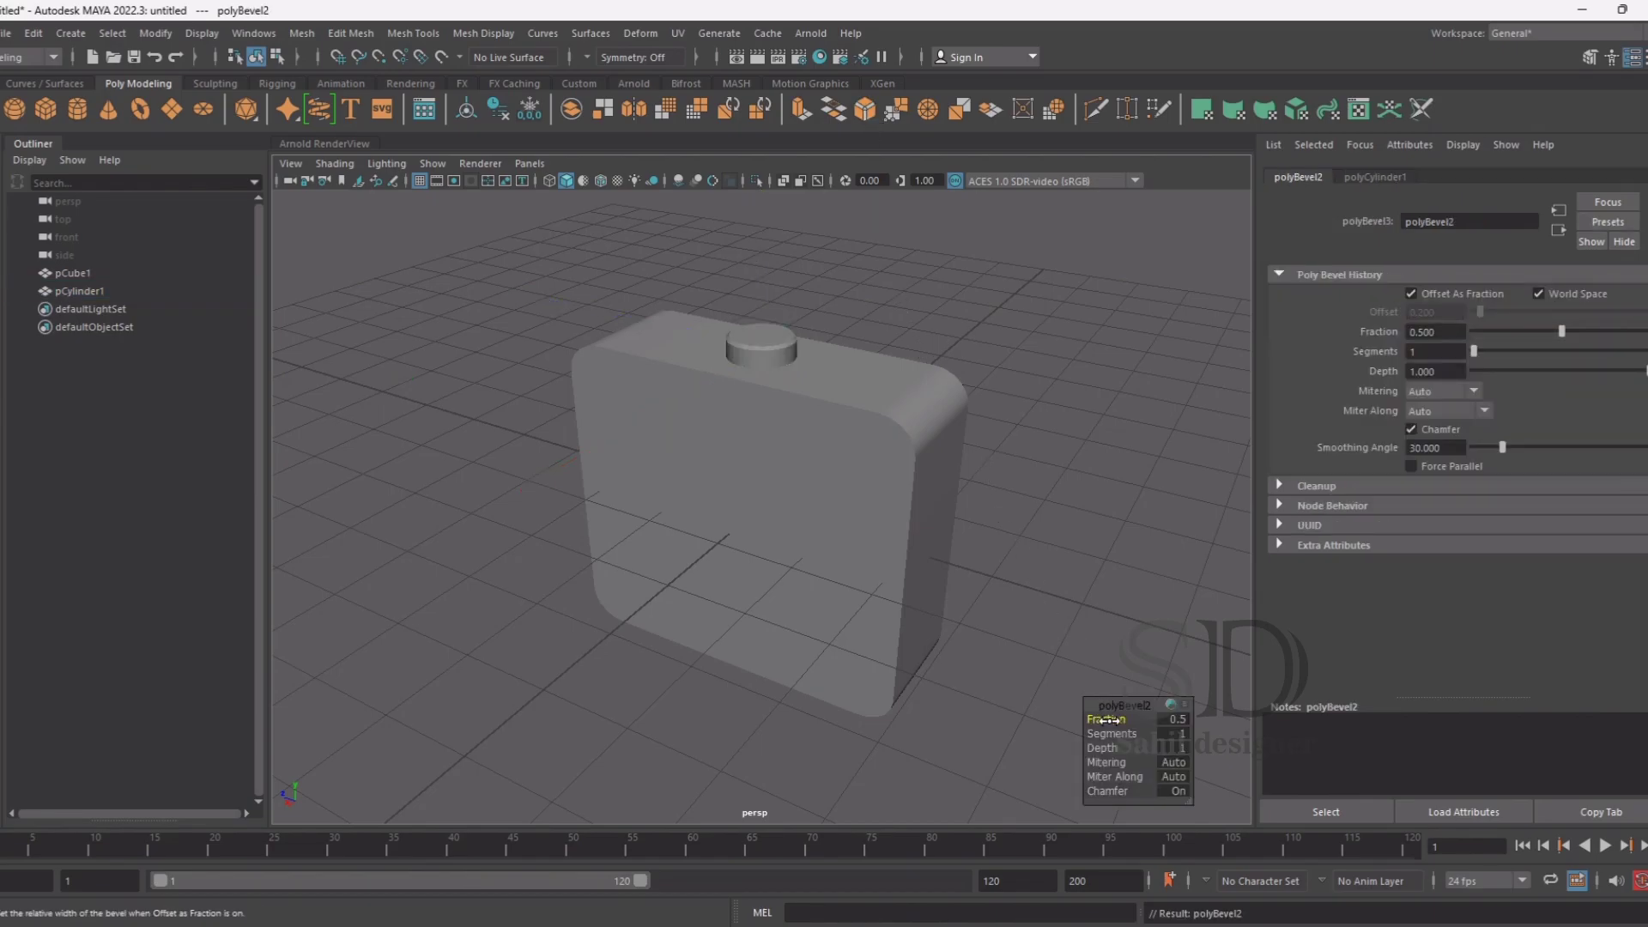
left_click_drag(1107, 721, 1108, 737)
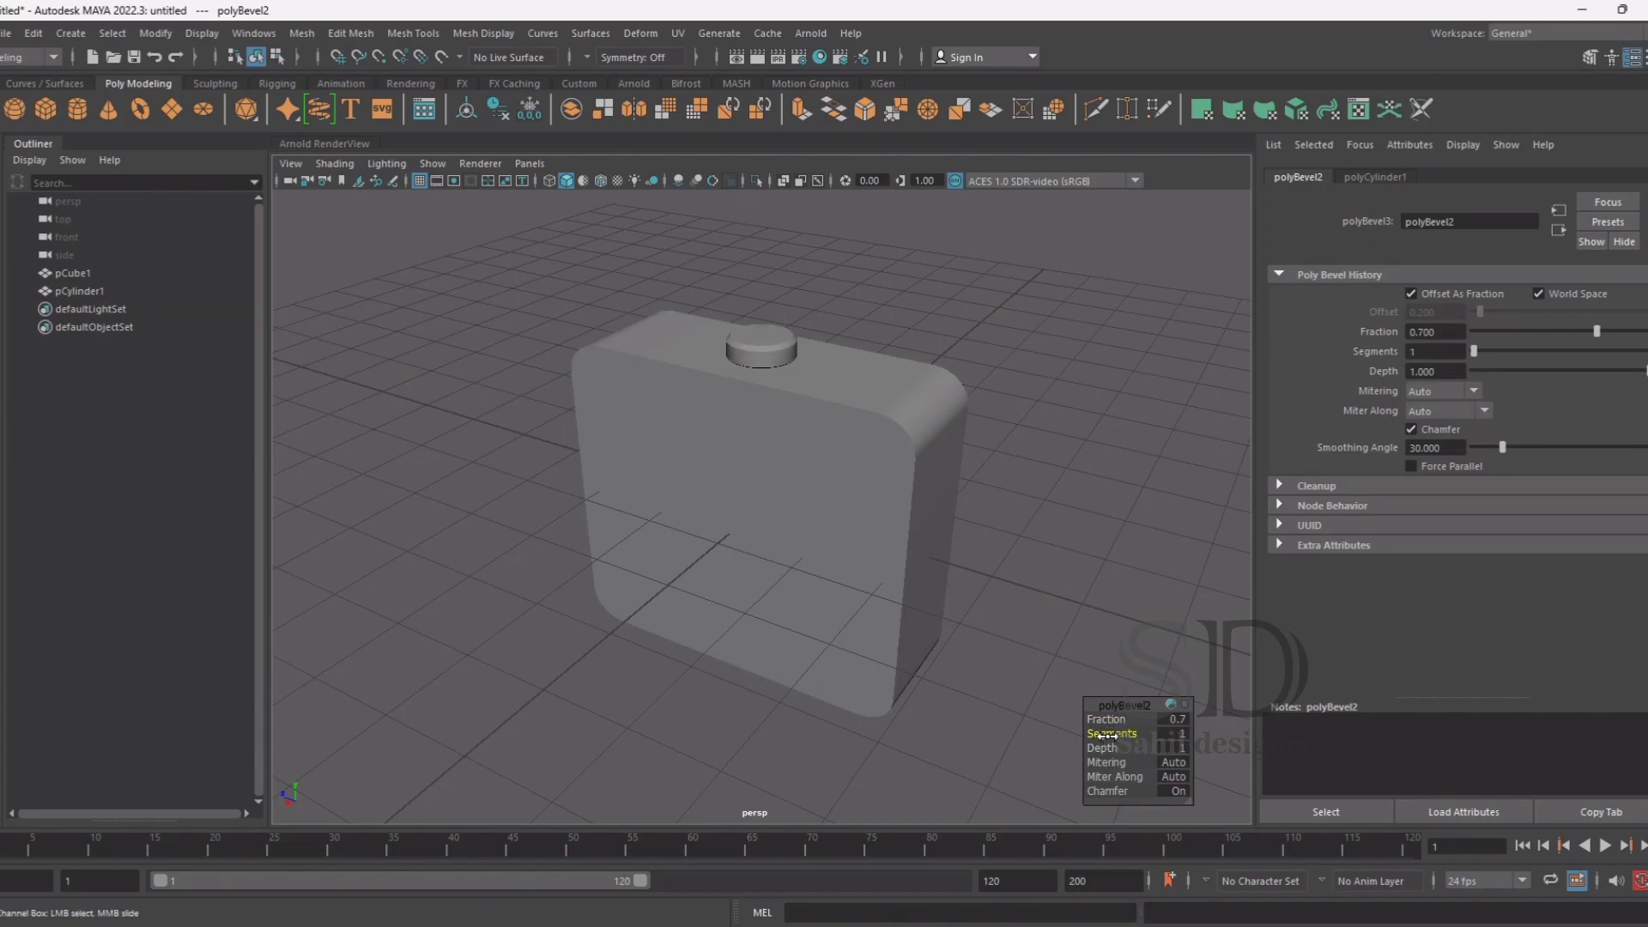
scroll(889, 333, "up", 1)
scroll(910, 304, "up", 4)
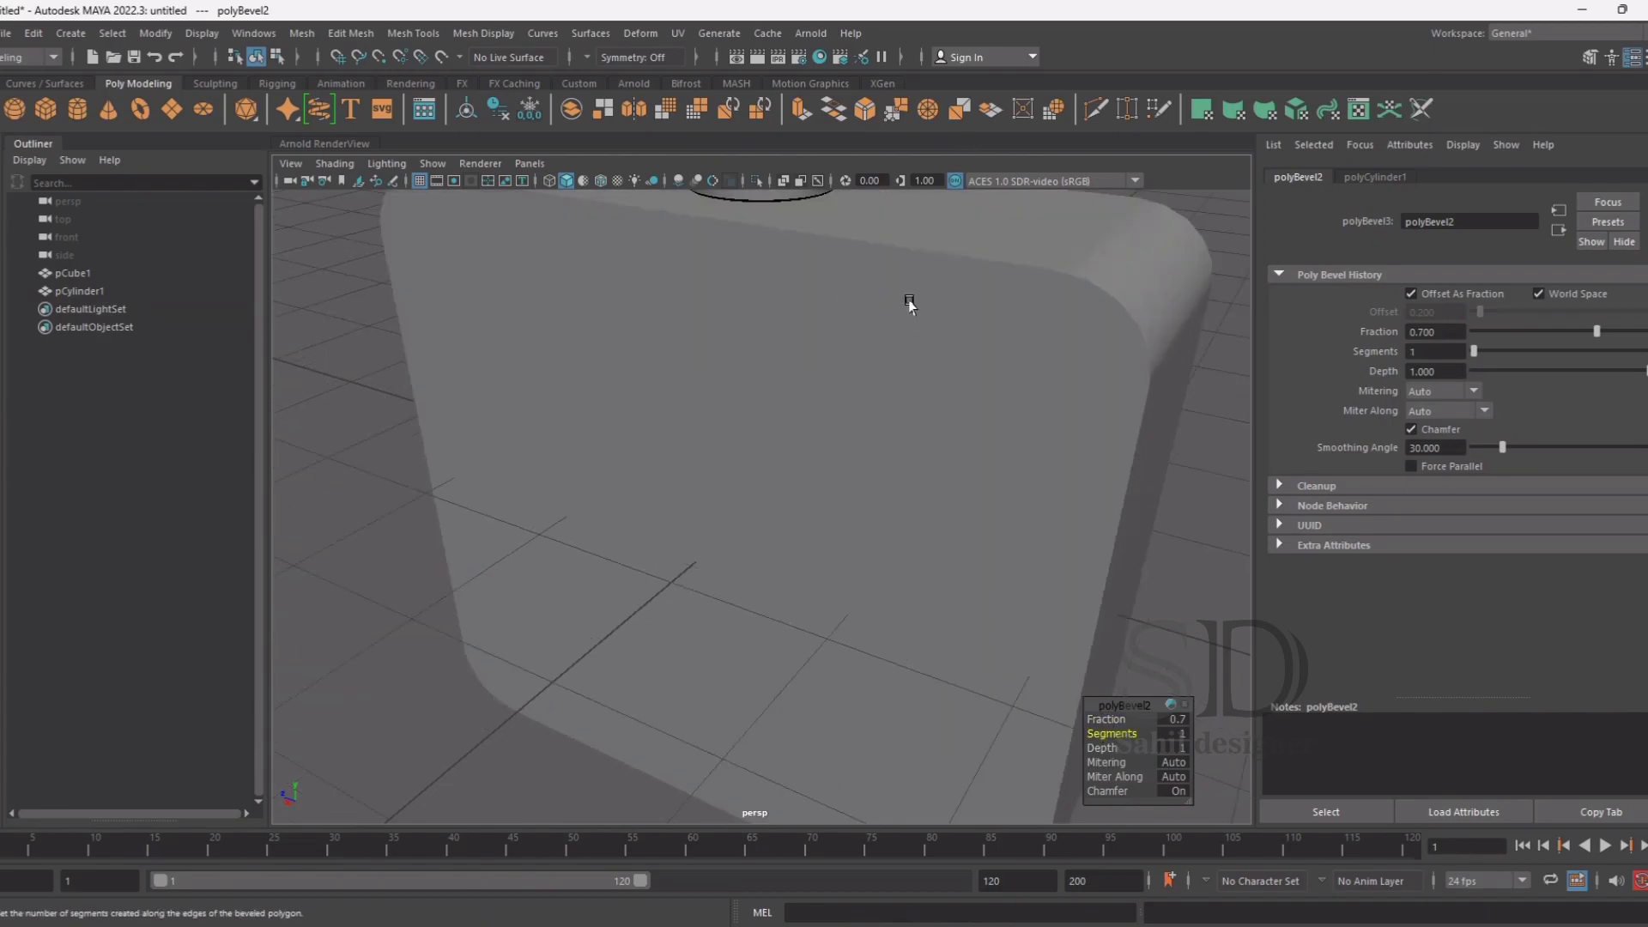
left_click_drag(910, 305, 784, 301, "alt")
scroll(783, 301, "down", 3)
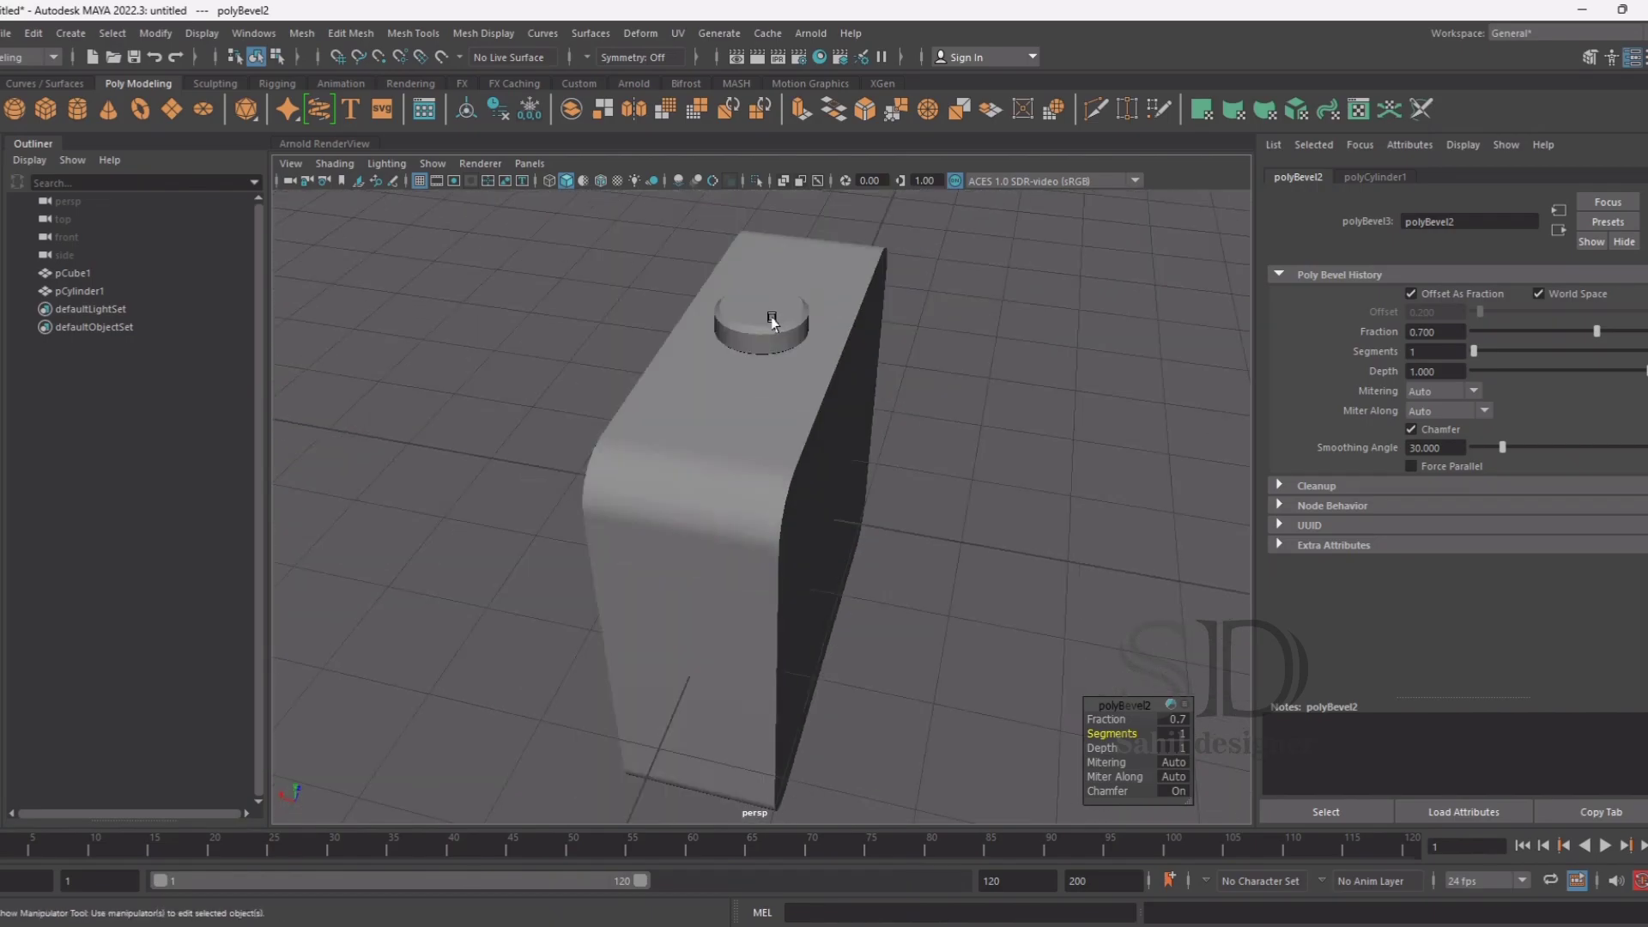
Lower the bevelled disc slightly onto the box top and deselect it
left_click(772, 322)
key("w")
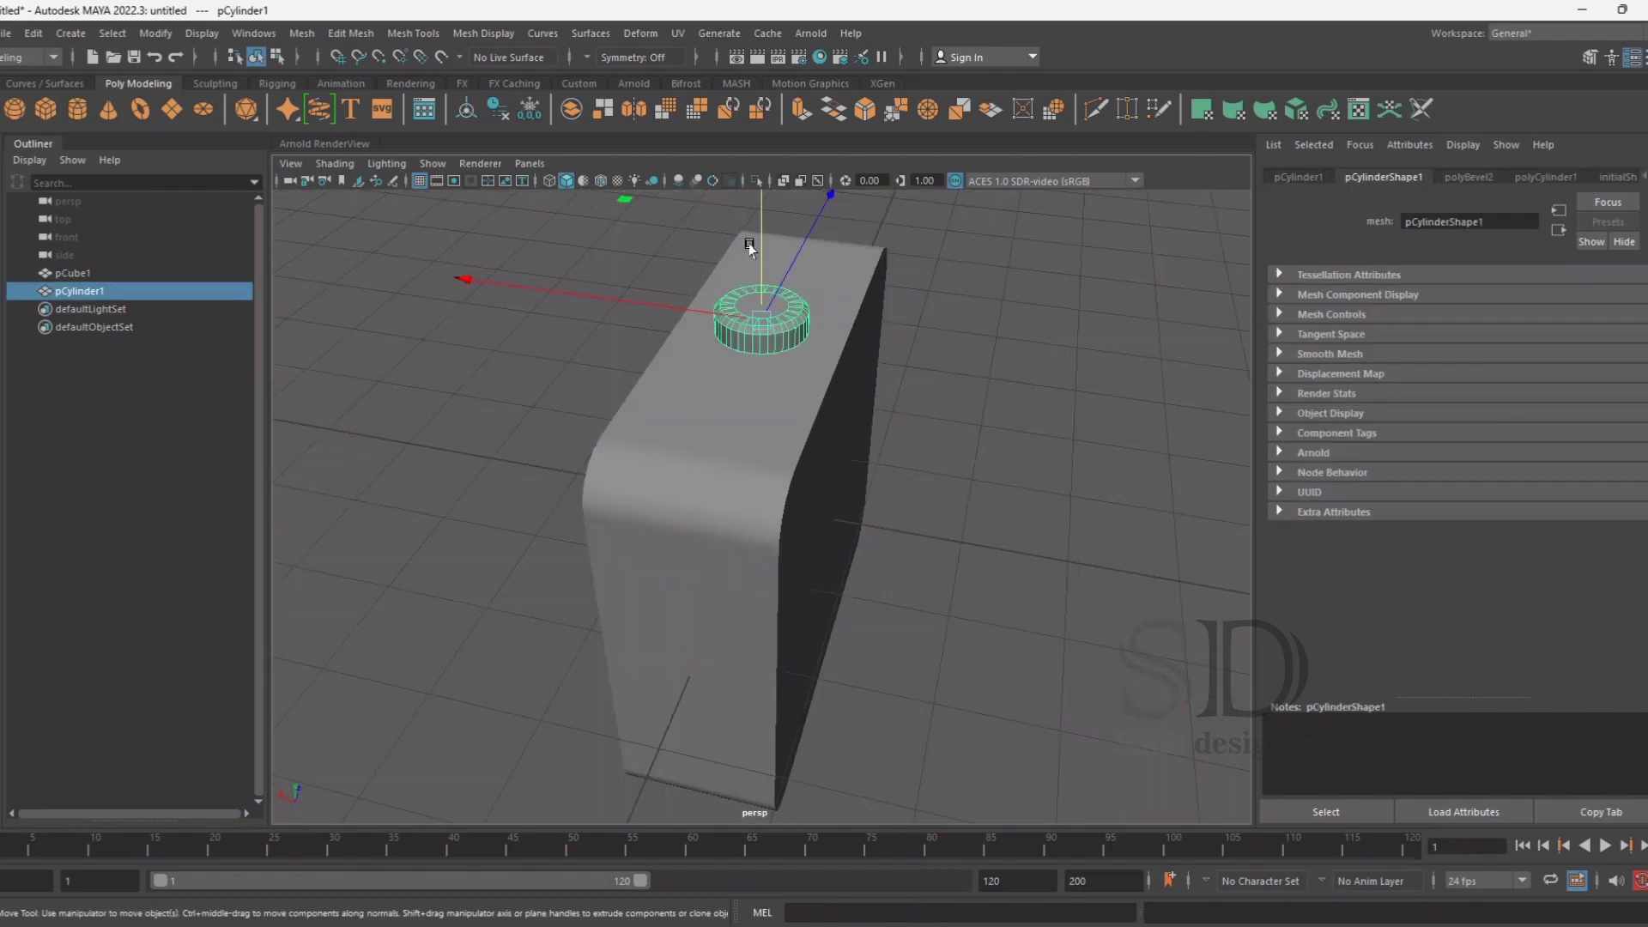
left_click_drag(750, 248, 755, 243)
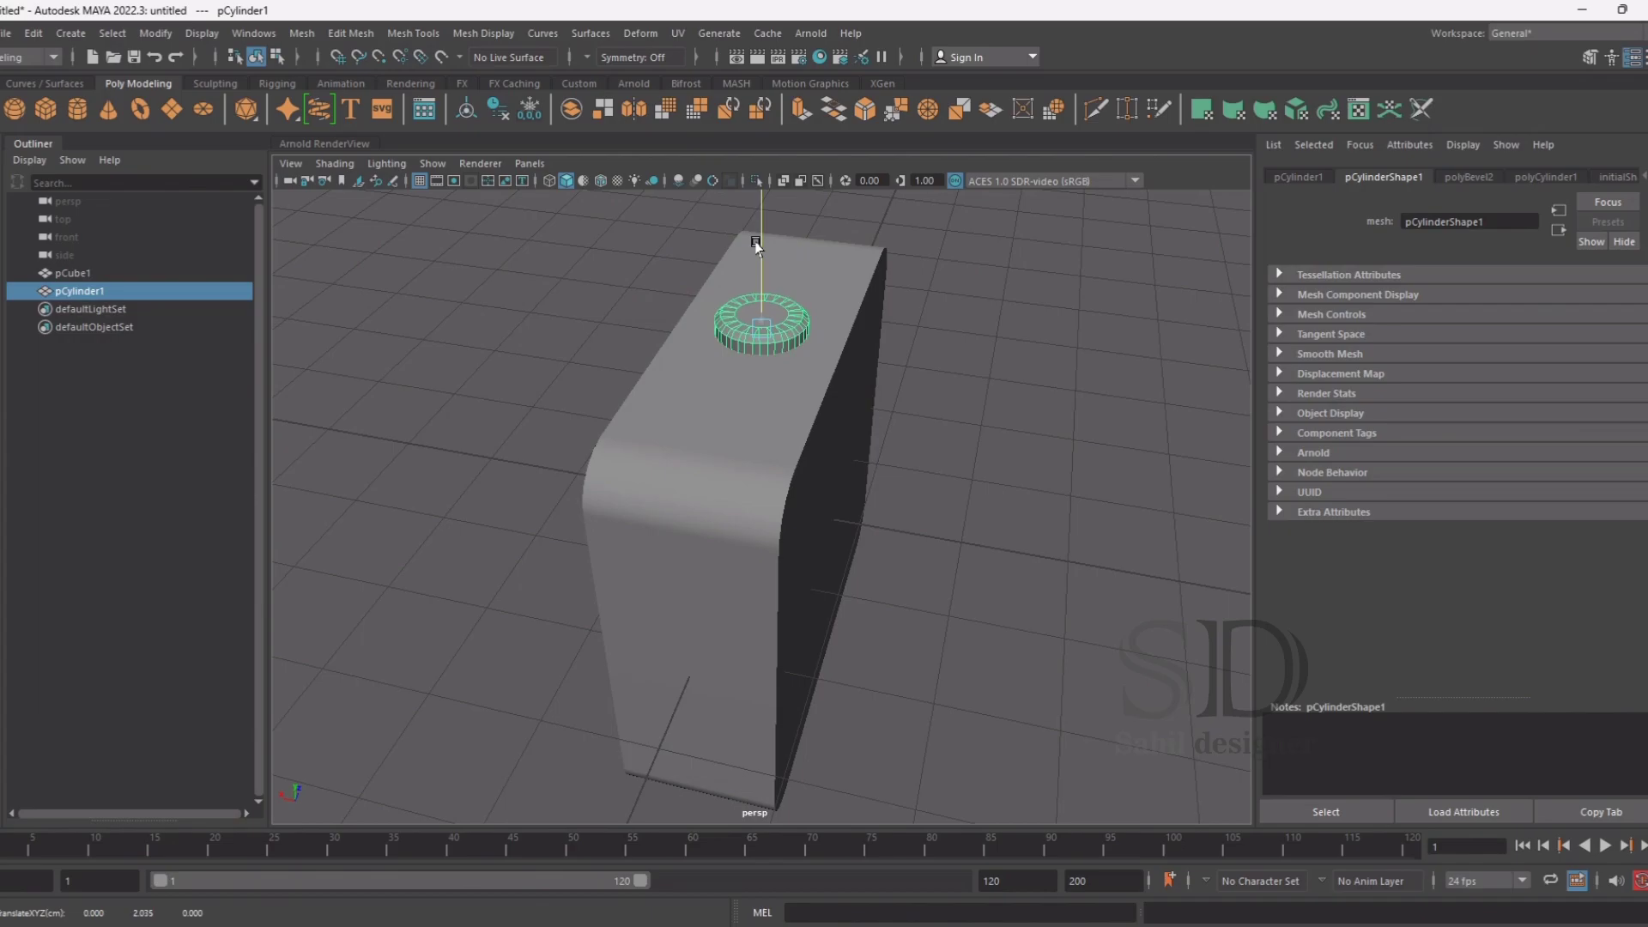
left_click(472, 332)
mouse_move(472, 331)
left_mouse_down("alt")
mouse_move(526, 405)
mouse_move(700, 395)
mouse_move(718, 325)
left_mouse_up("alt")
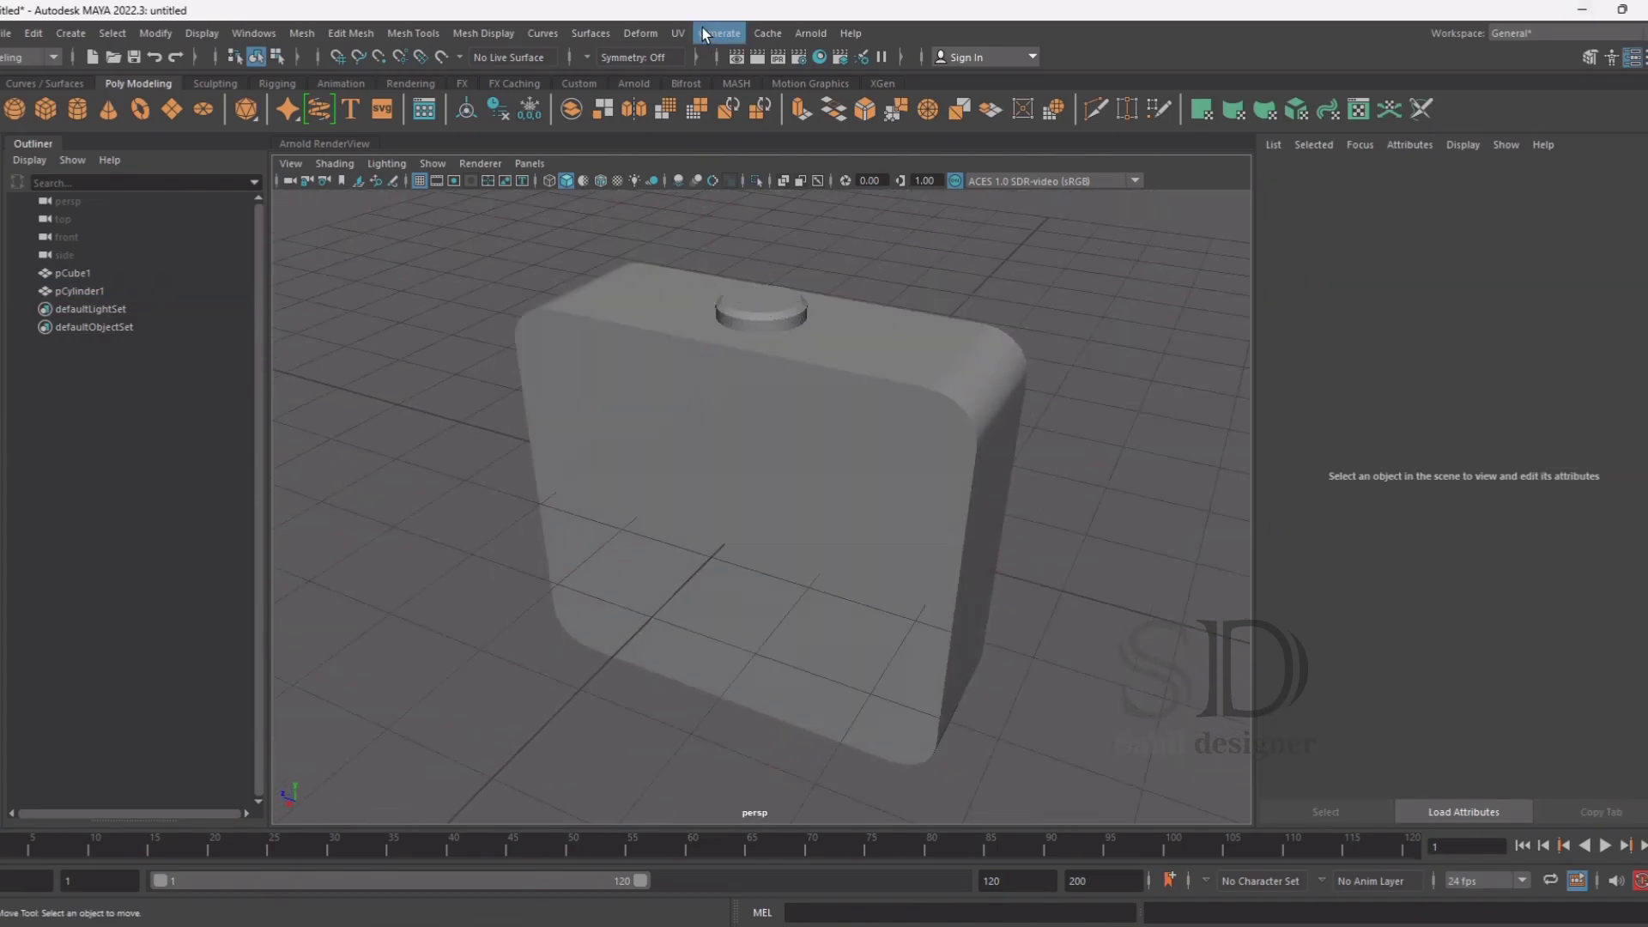
Create a second cylinder, raise it, and shrink and centre it on the disc in top view
left_click(79, 110)
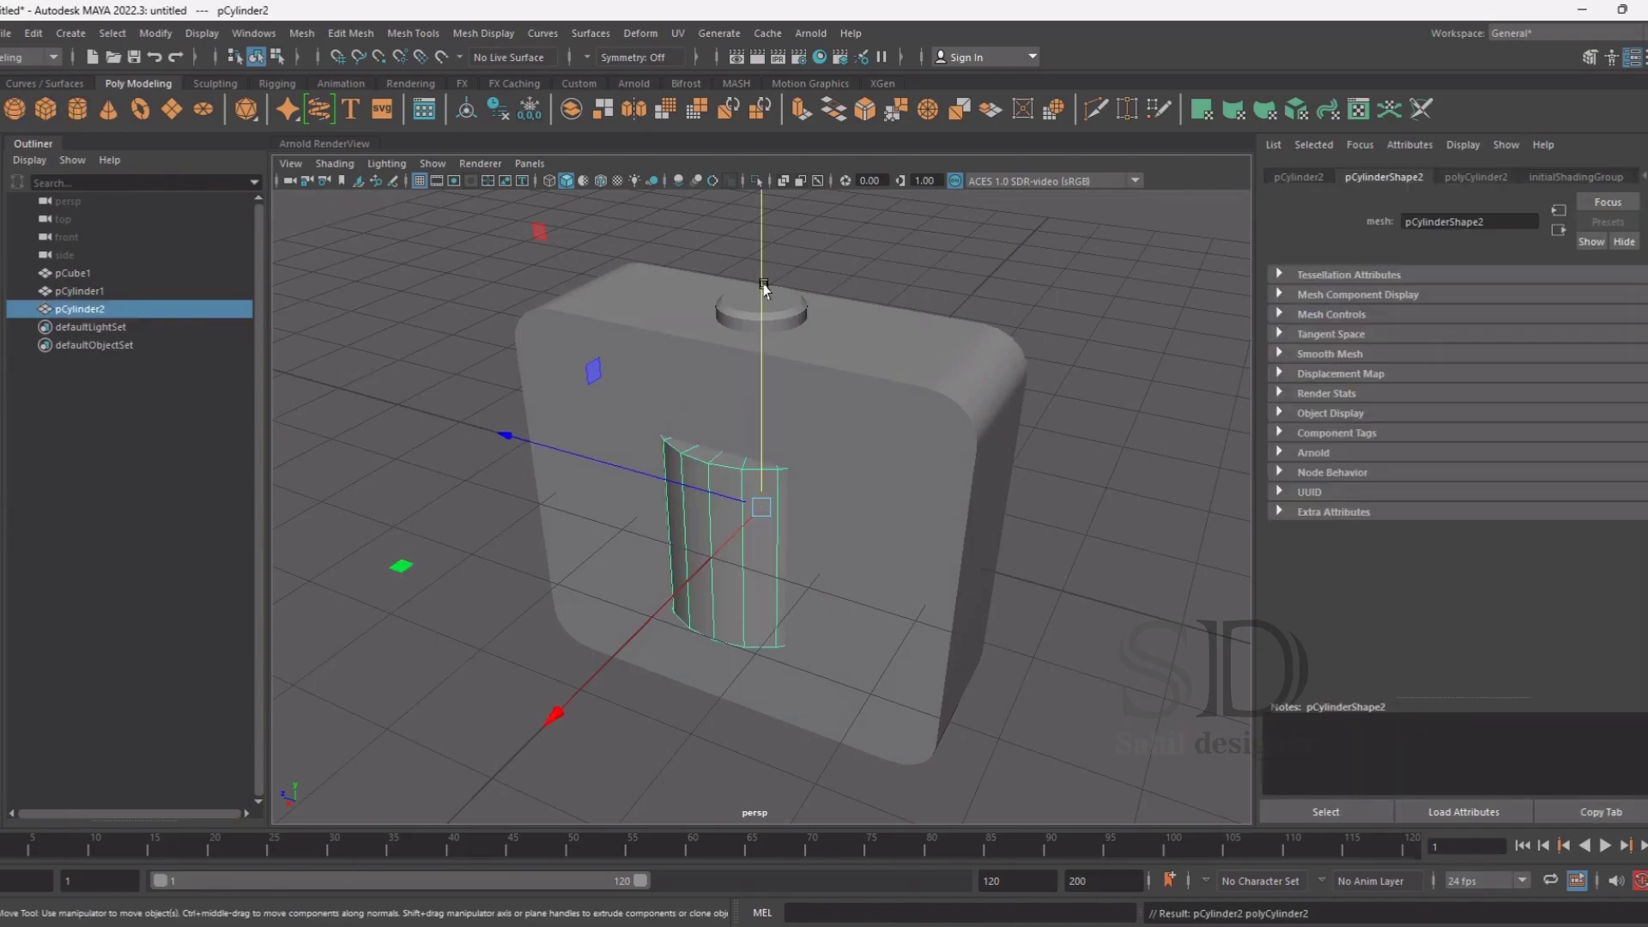
left_click_drag(763, 290, 763, 70)
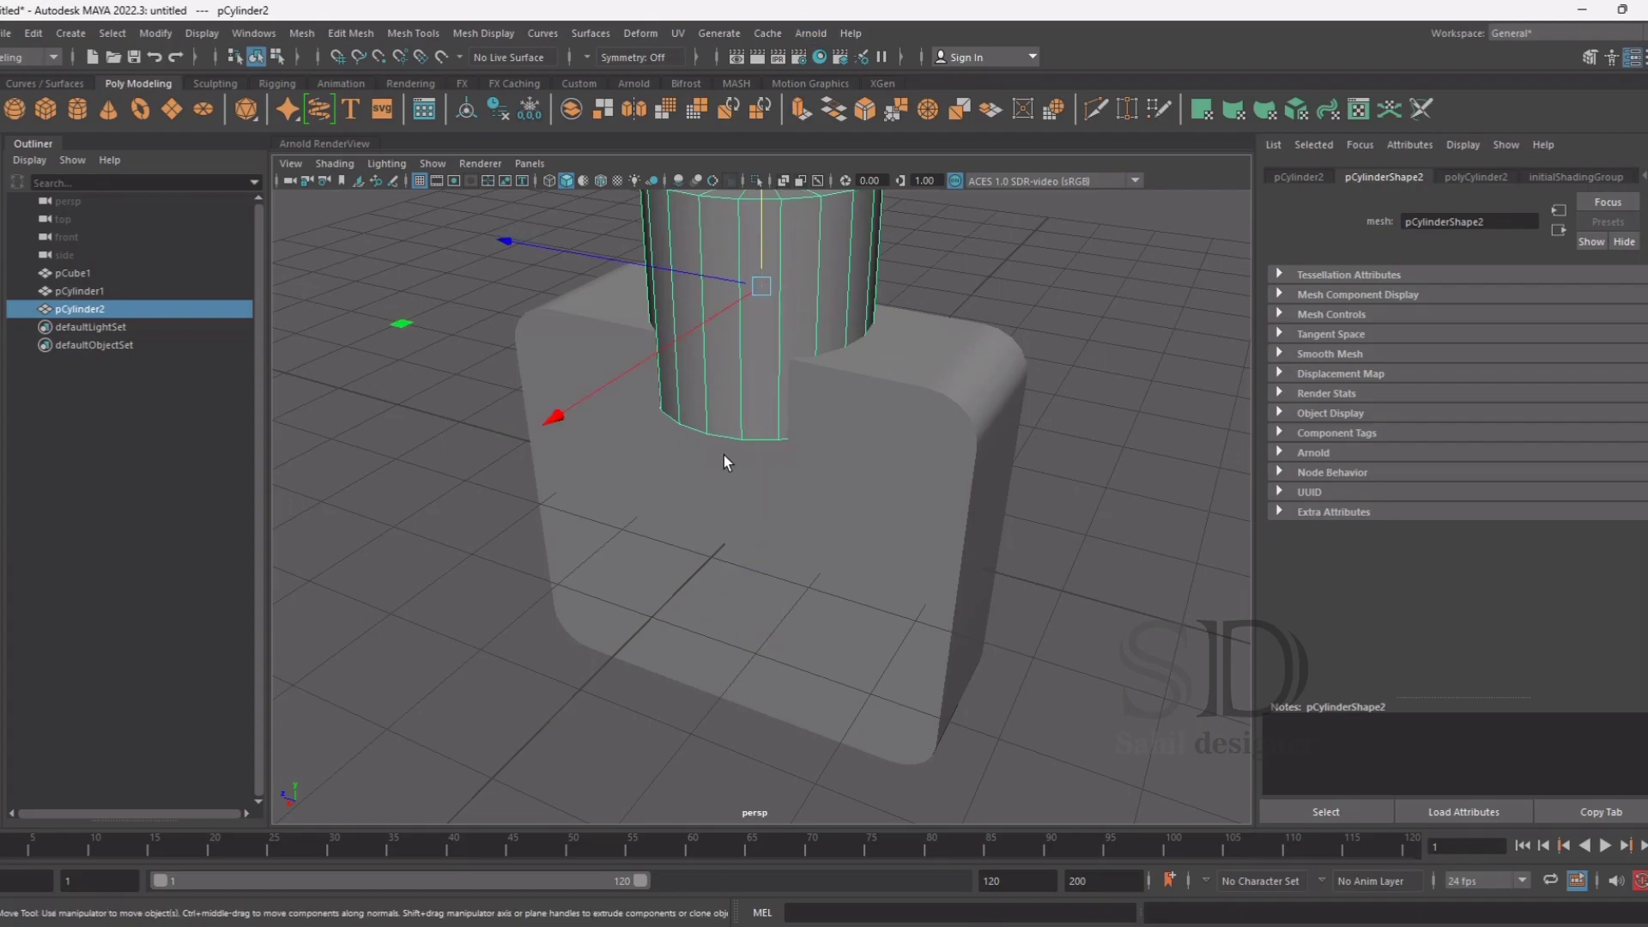
key("space")
key("space")
key("r")
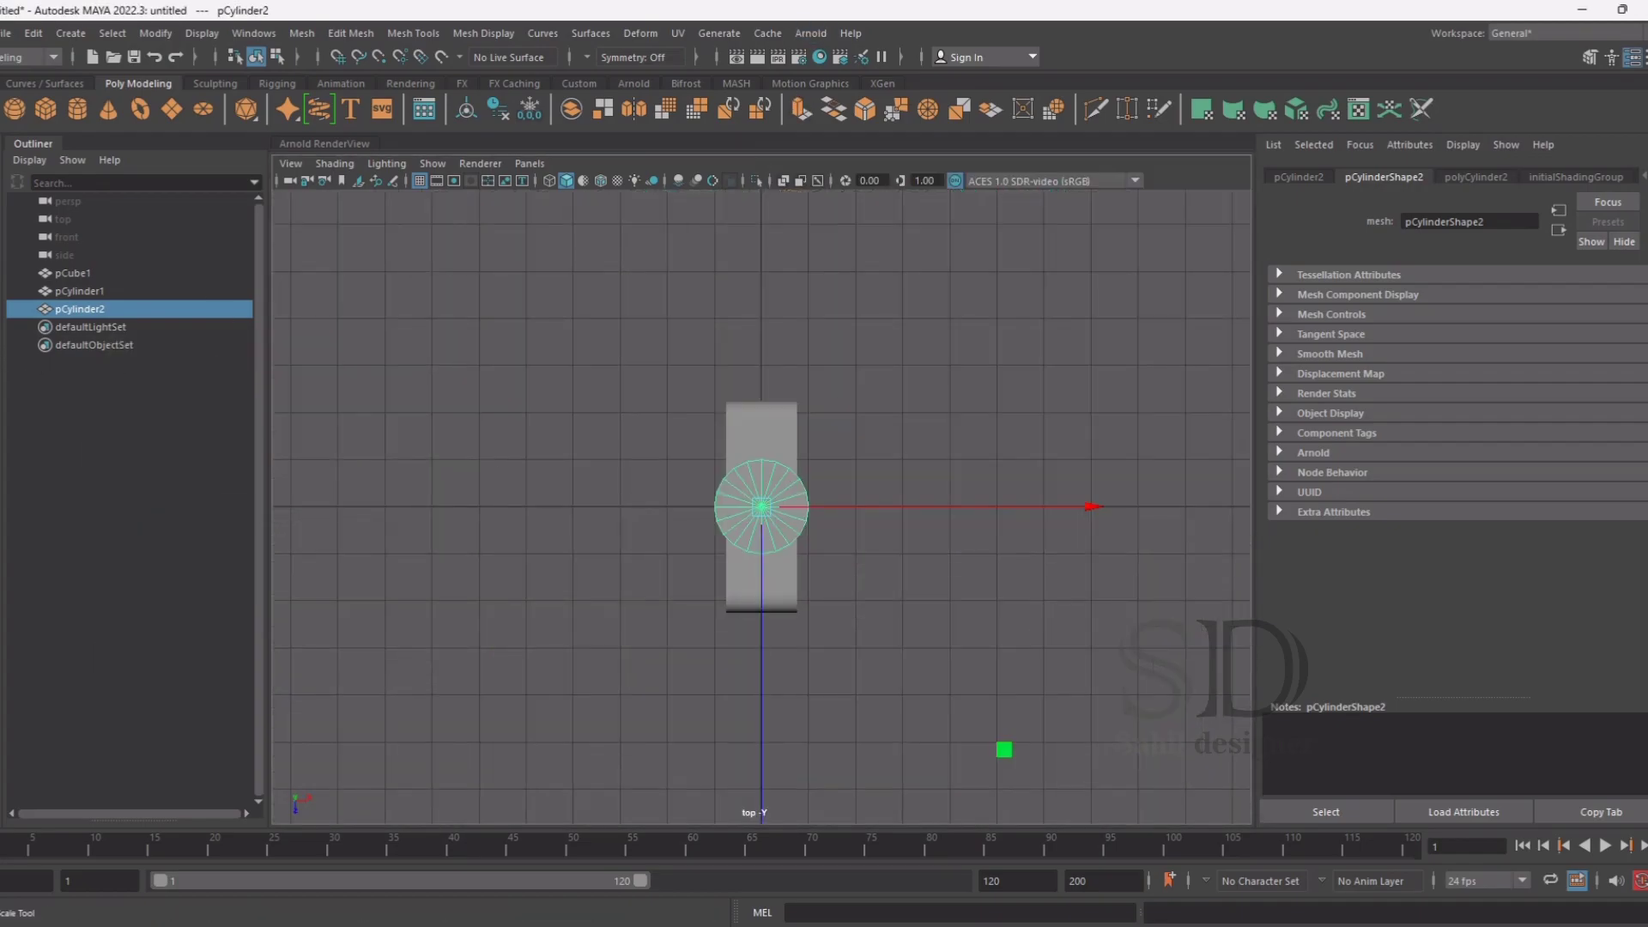
left_click_drag(750, 507, 700, 477)
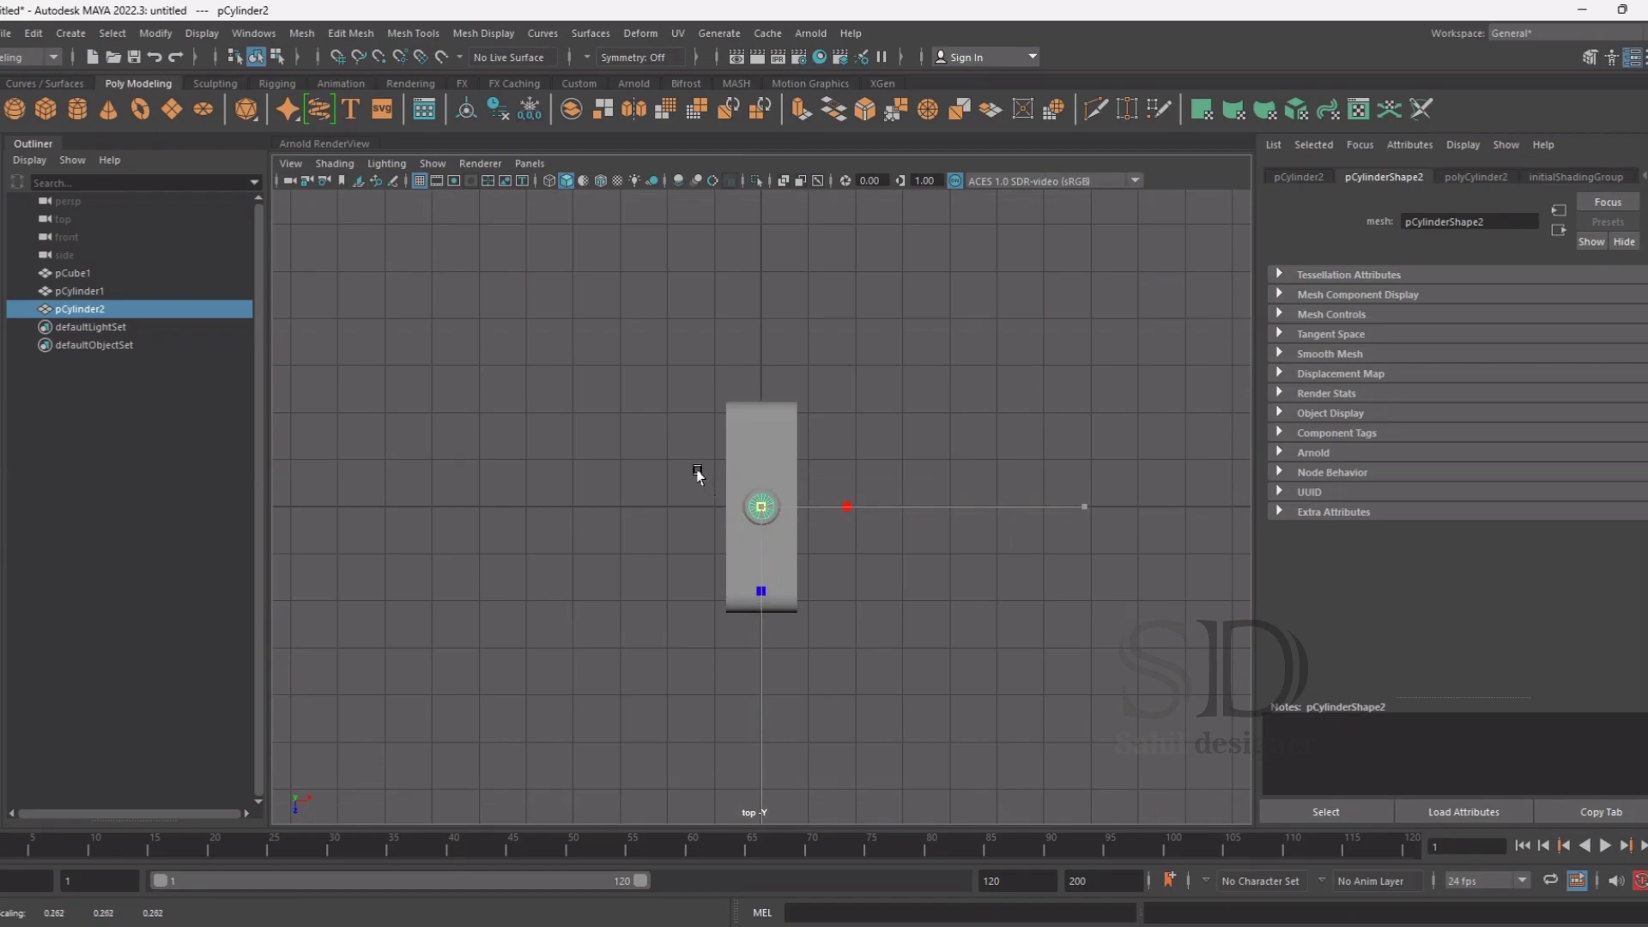
left_click_drag(700, 477, 695, 475)
key("ctrl+z")
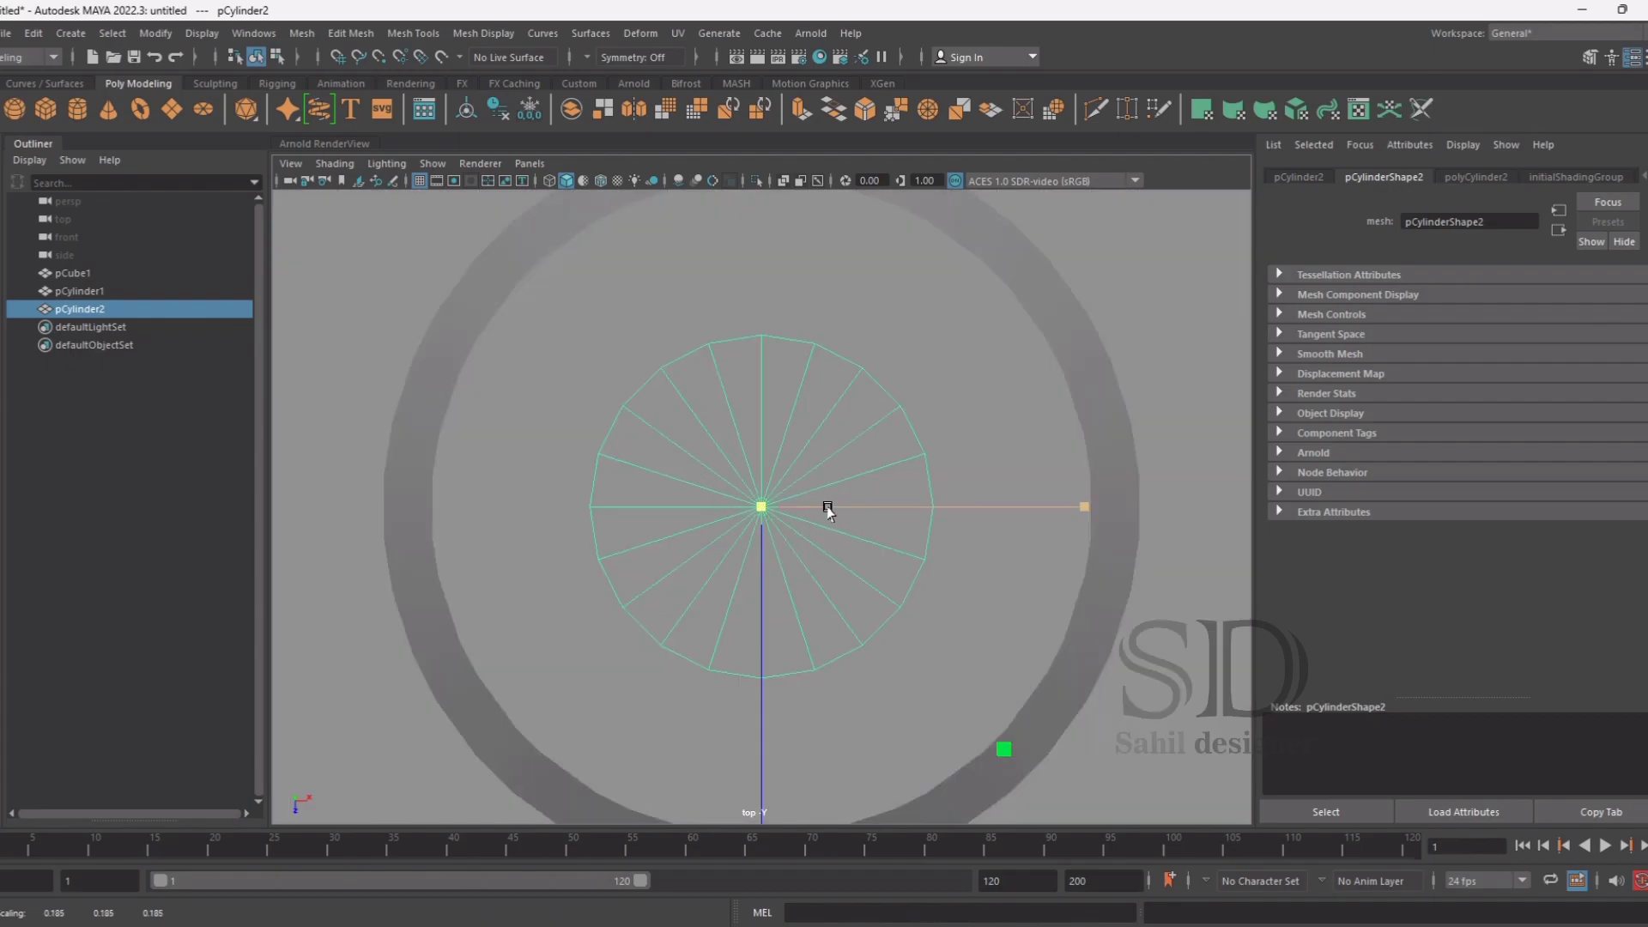
left_click_drag(767, 512, 770, 515)
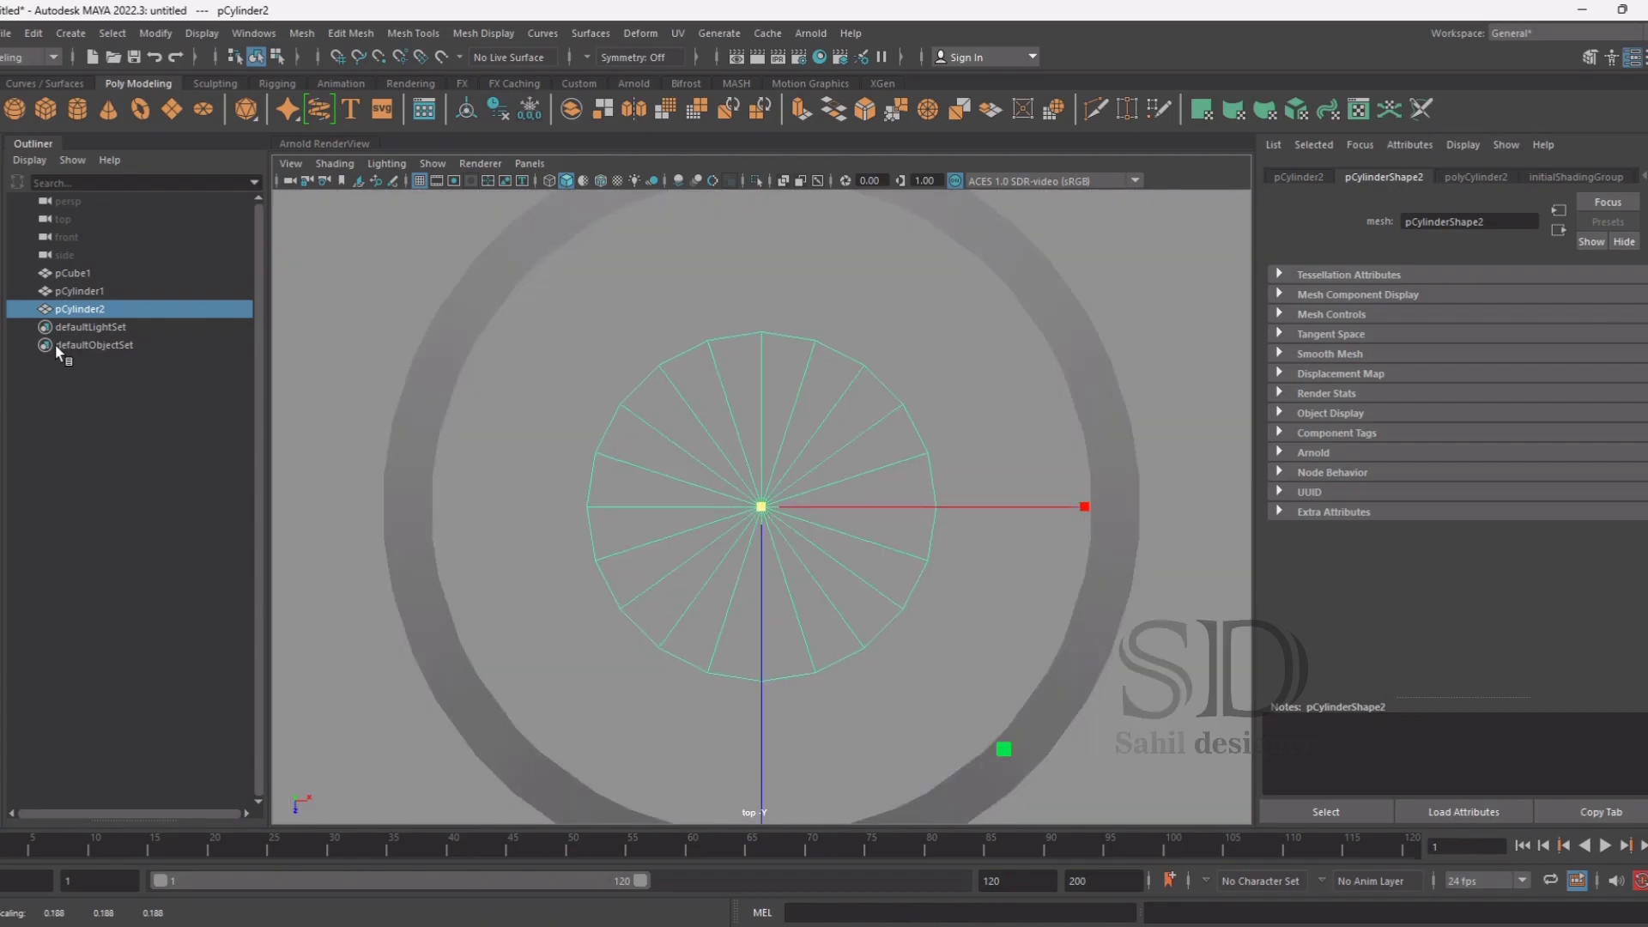
key("w")
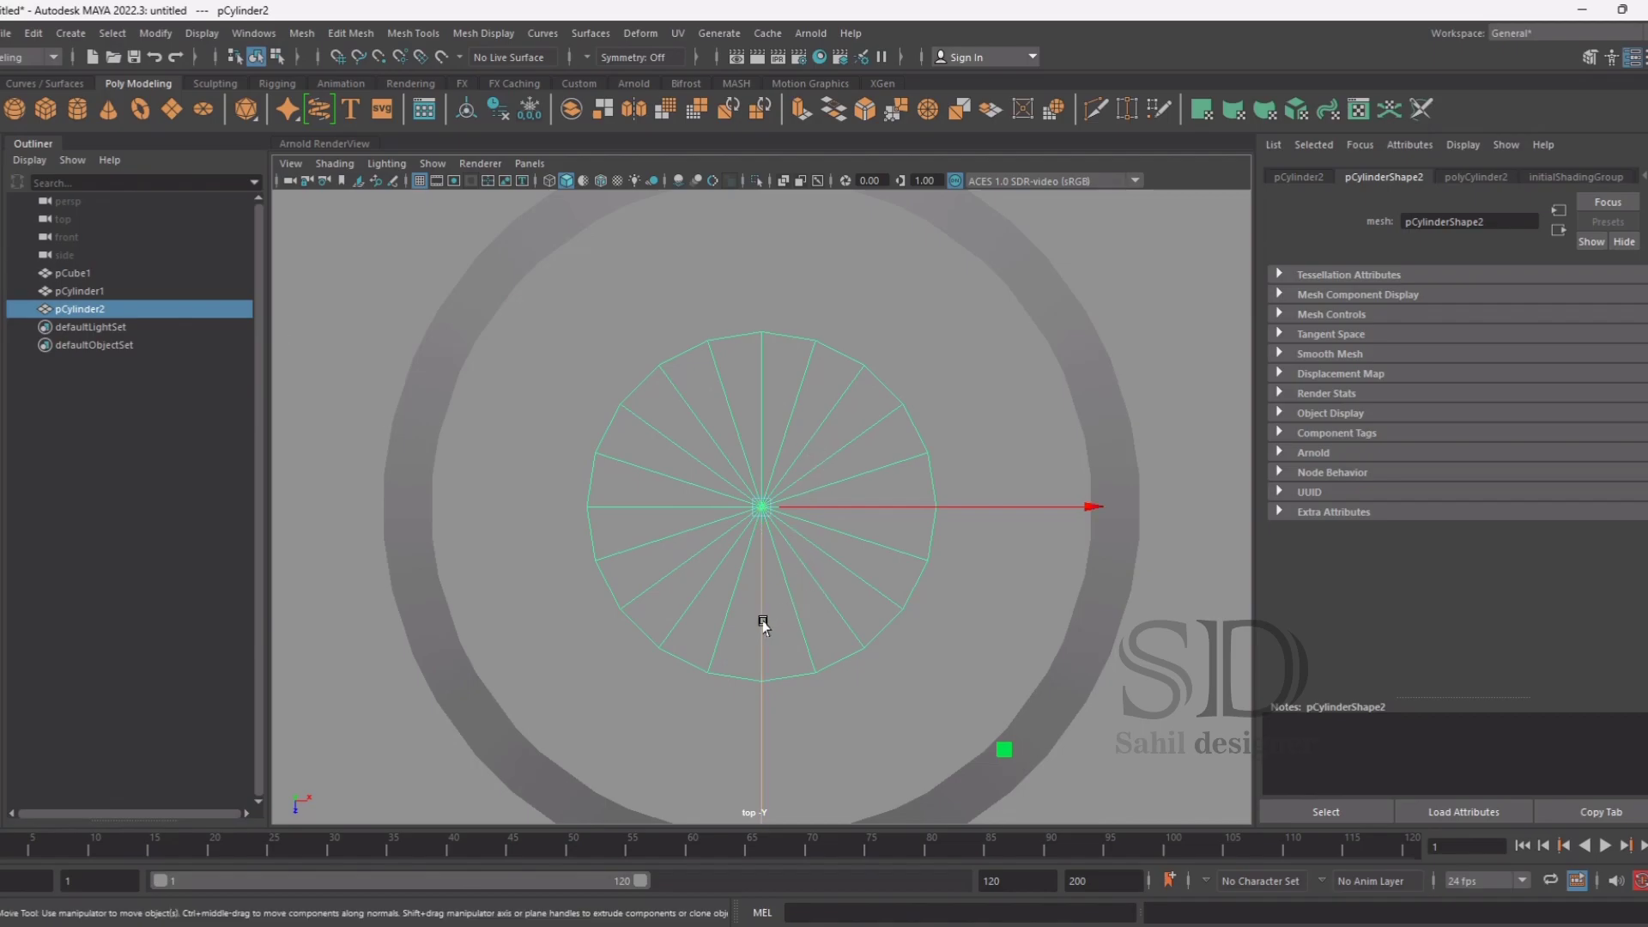
left_click_drag(890, 504, 910, 505)
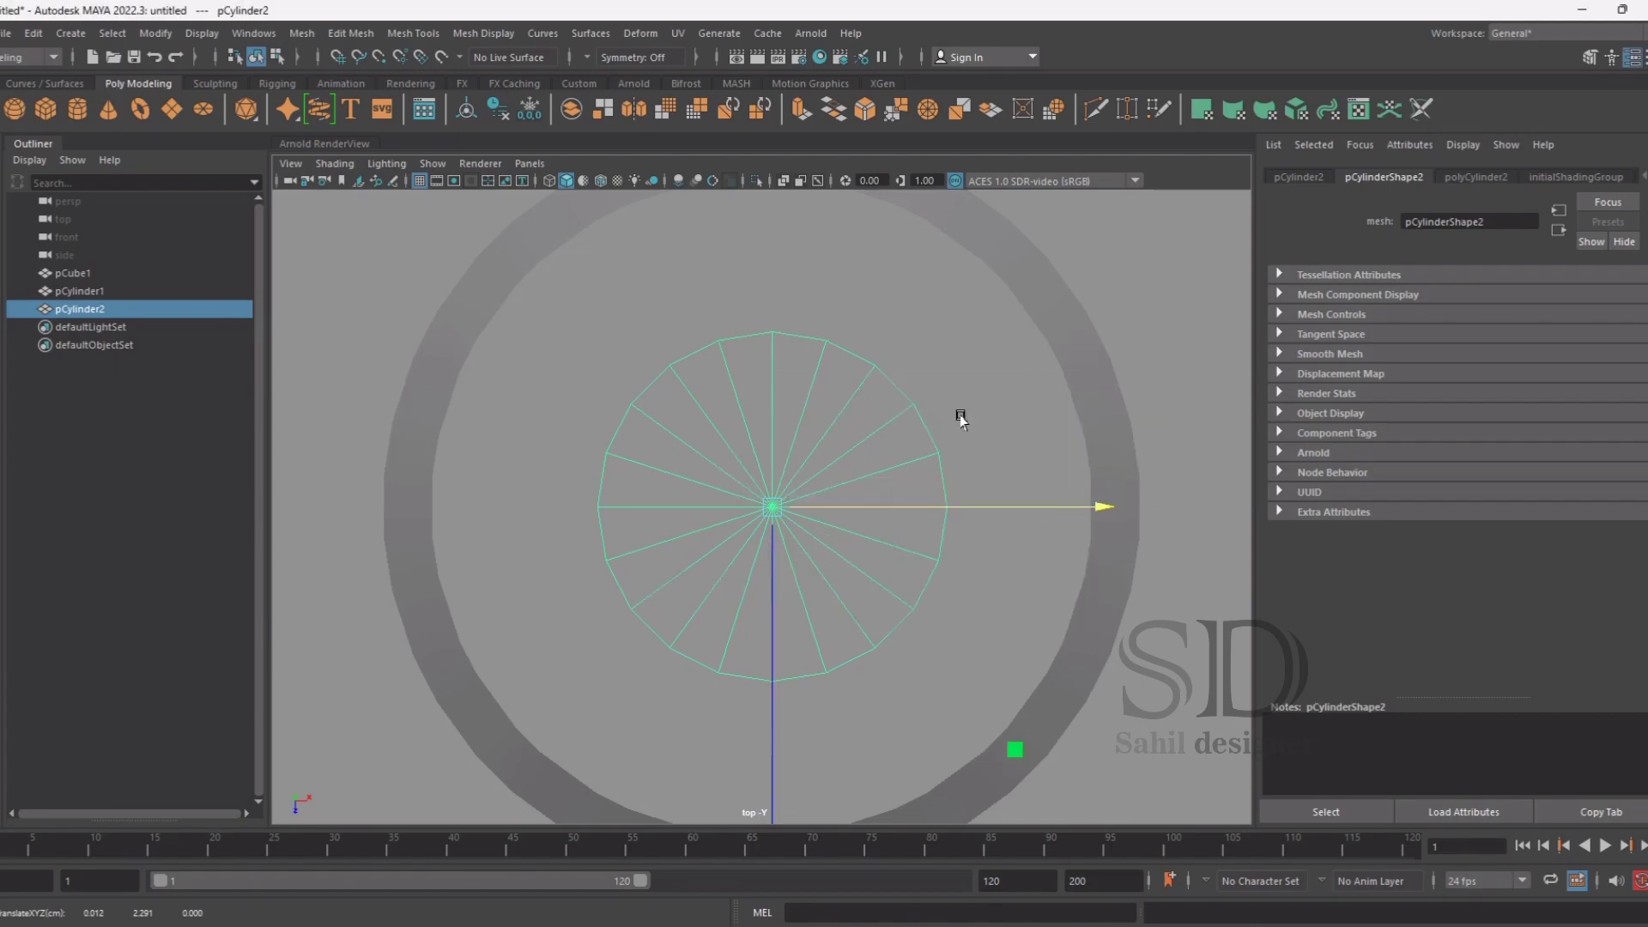
Back in perspective, fine-tune the neck cylinder pCylinder2's position and deselect it
key("space")
key("space")
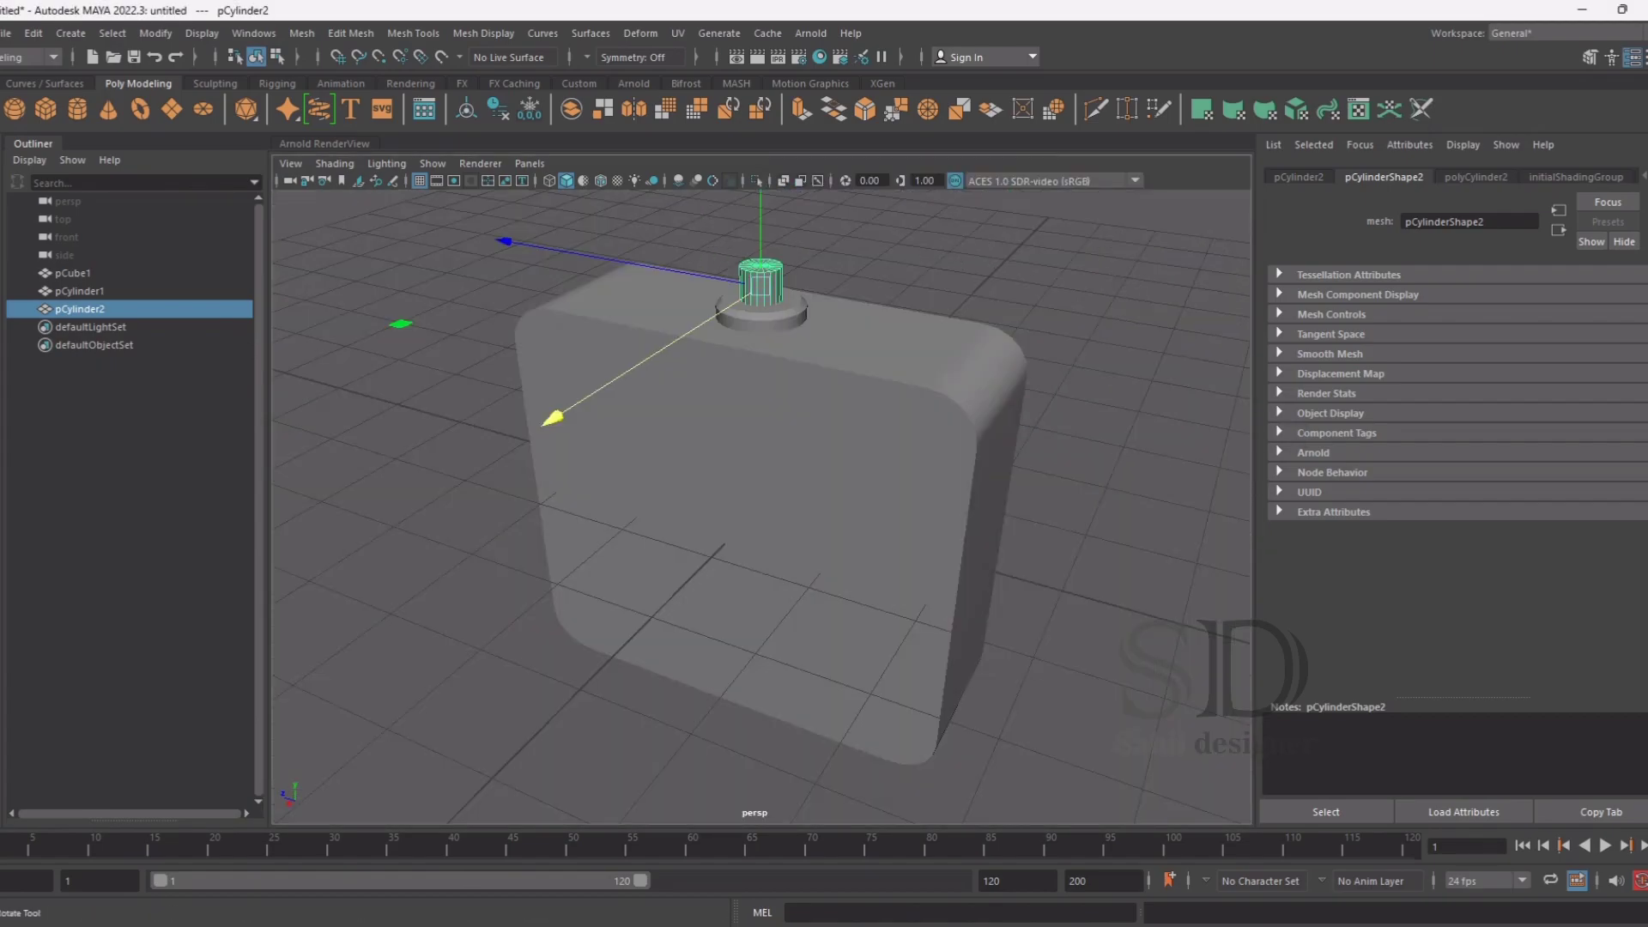
key("r")
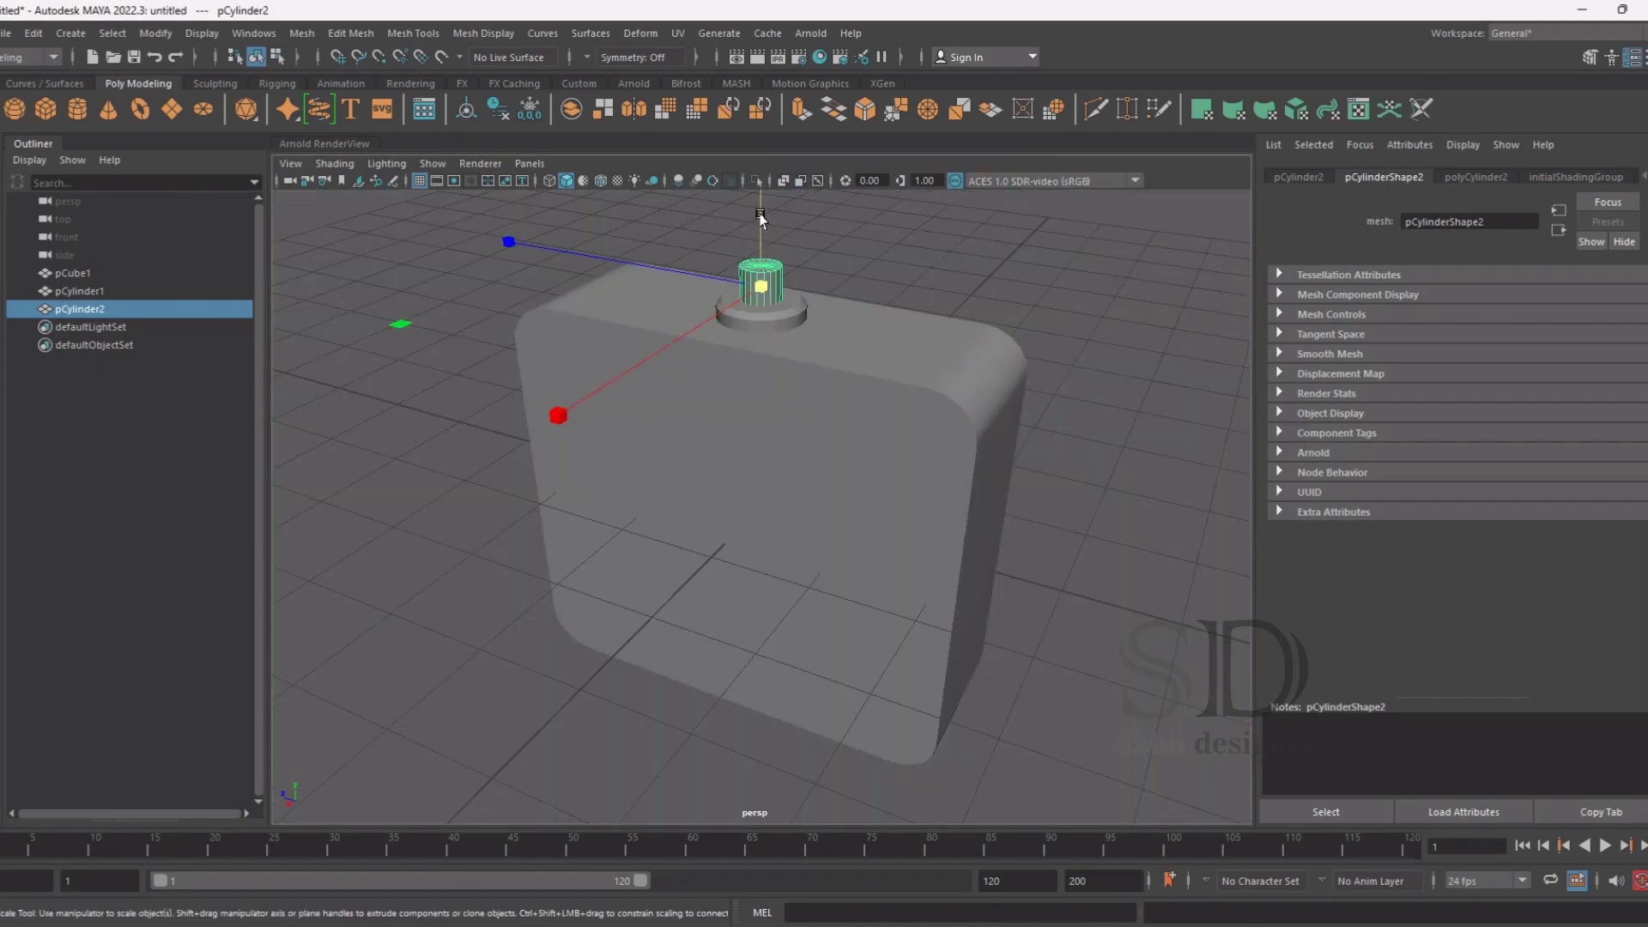
left_click(759, 217)
scroll(940, 246, "down", 3)
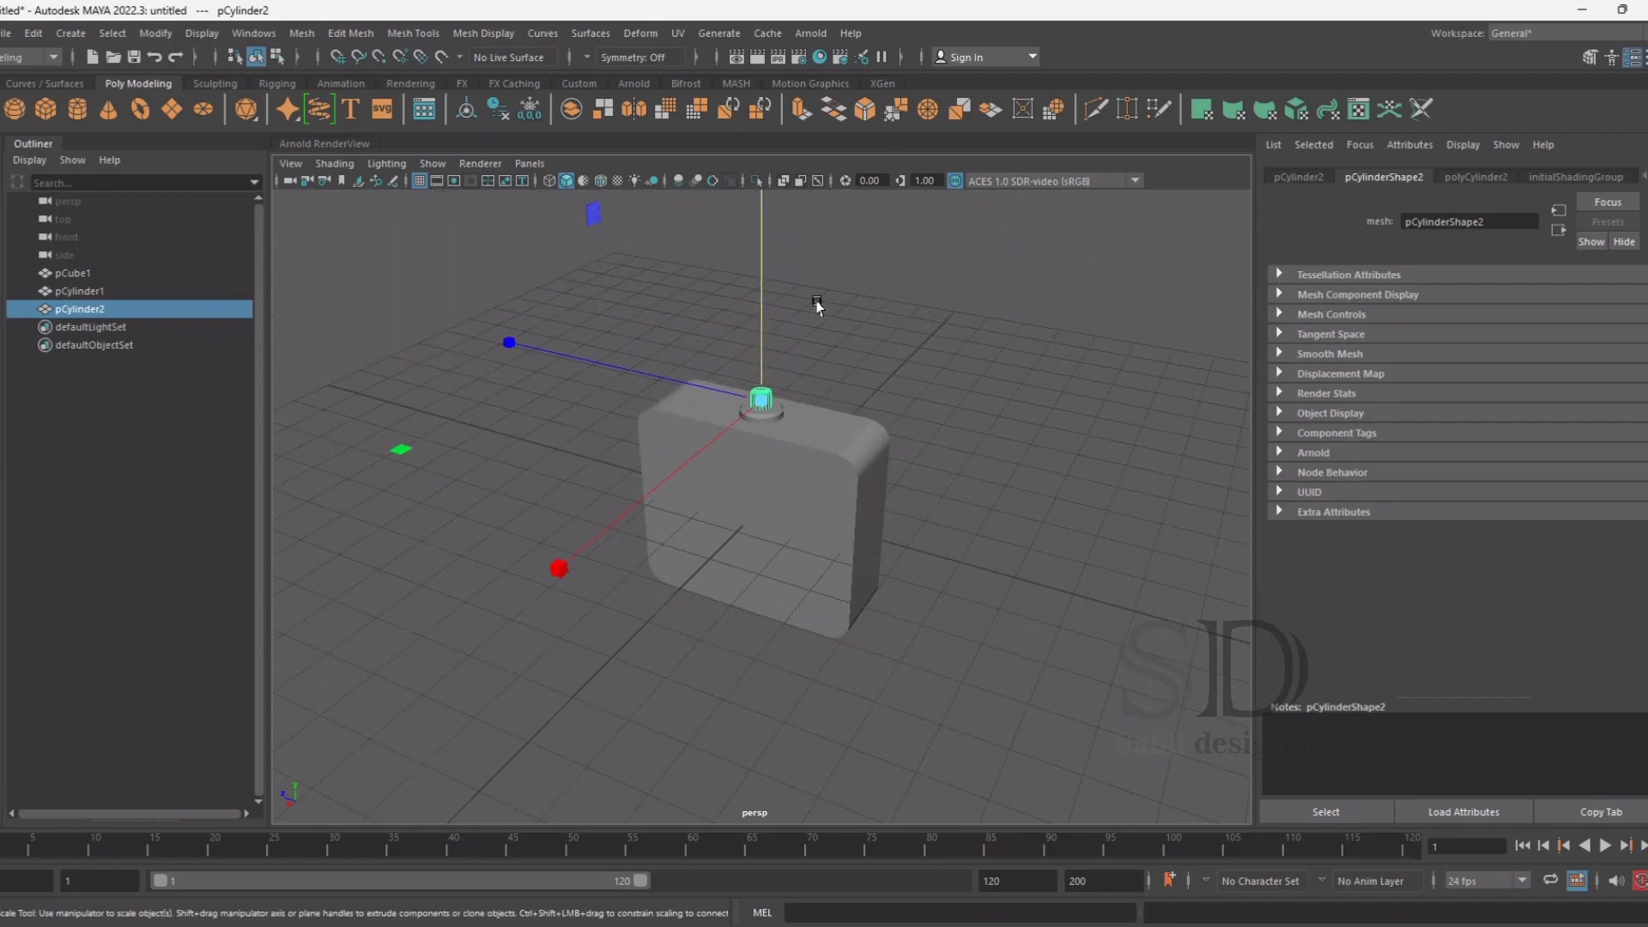
scroll(747, 422, "up", 2)
scroll(747, 422, "up", 2)
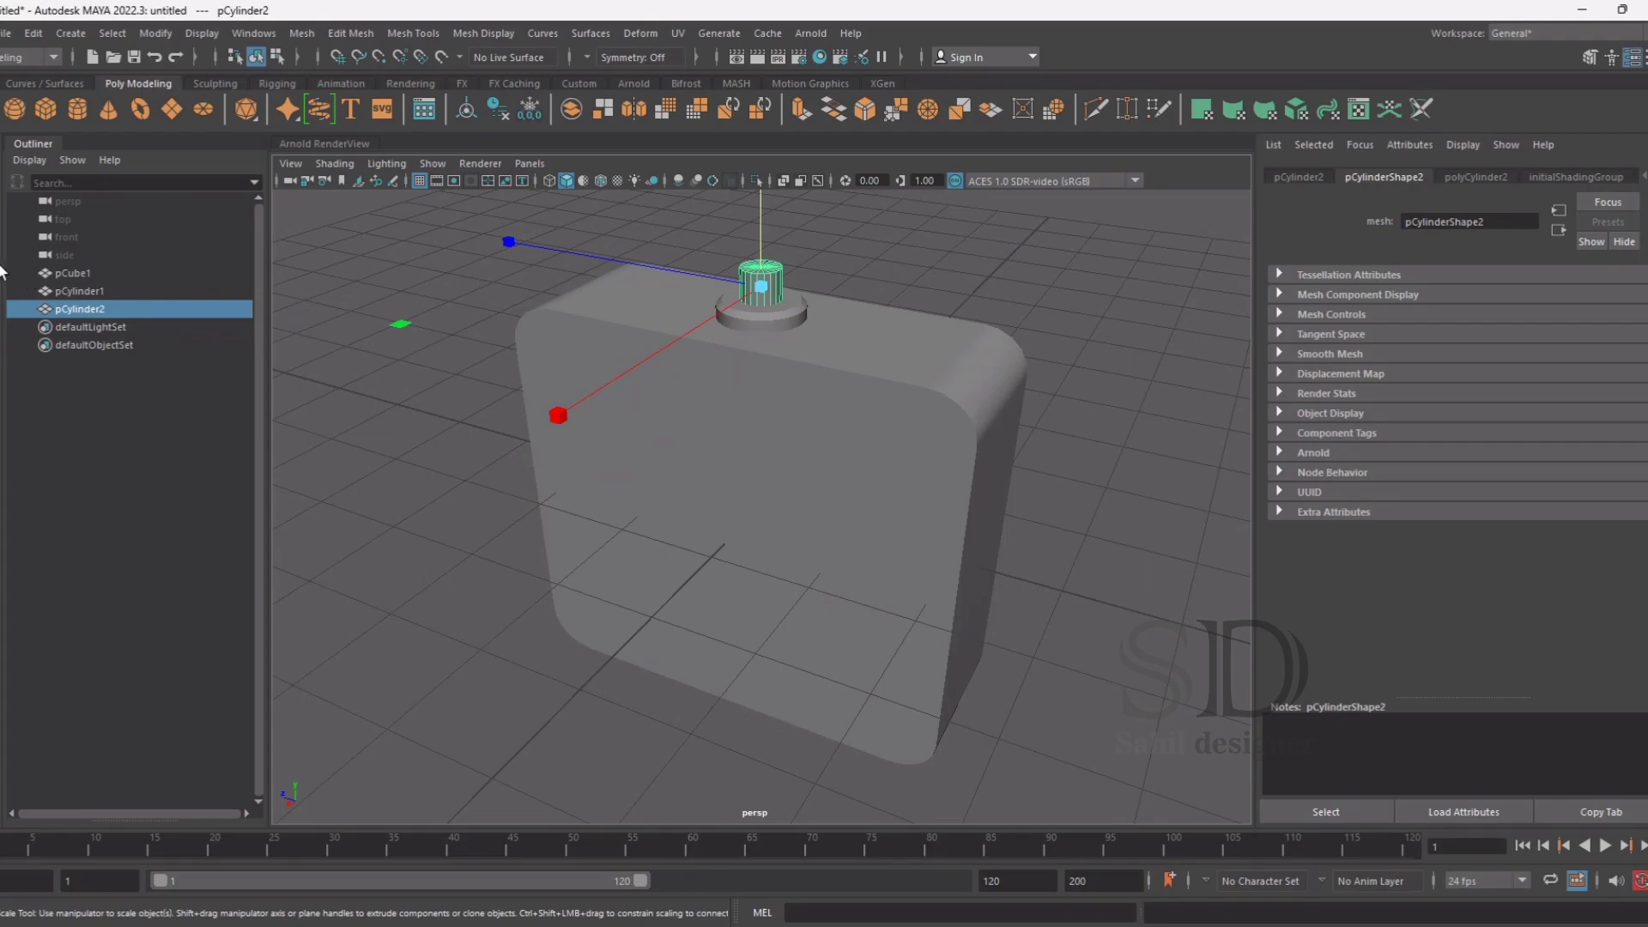
key("w")
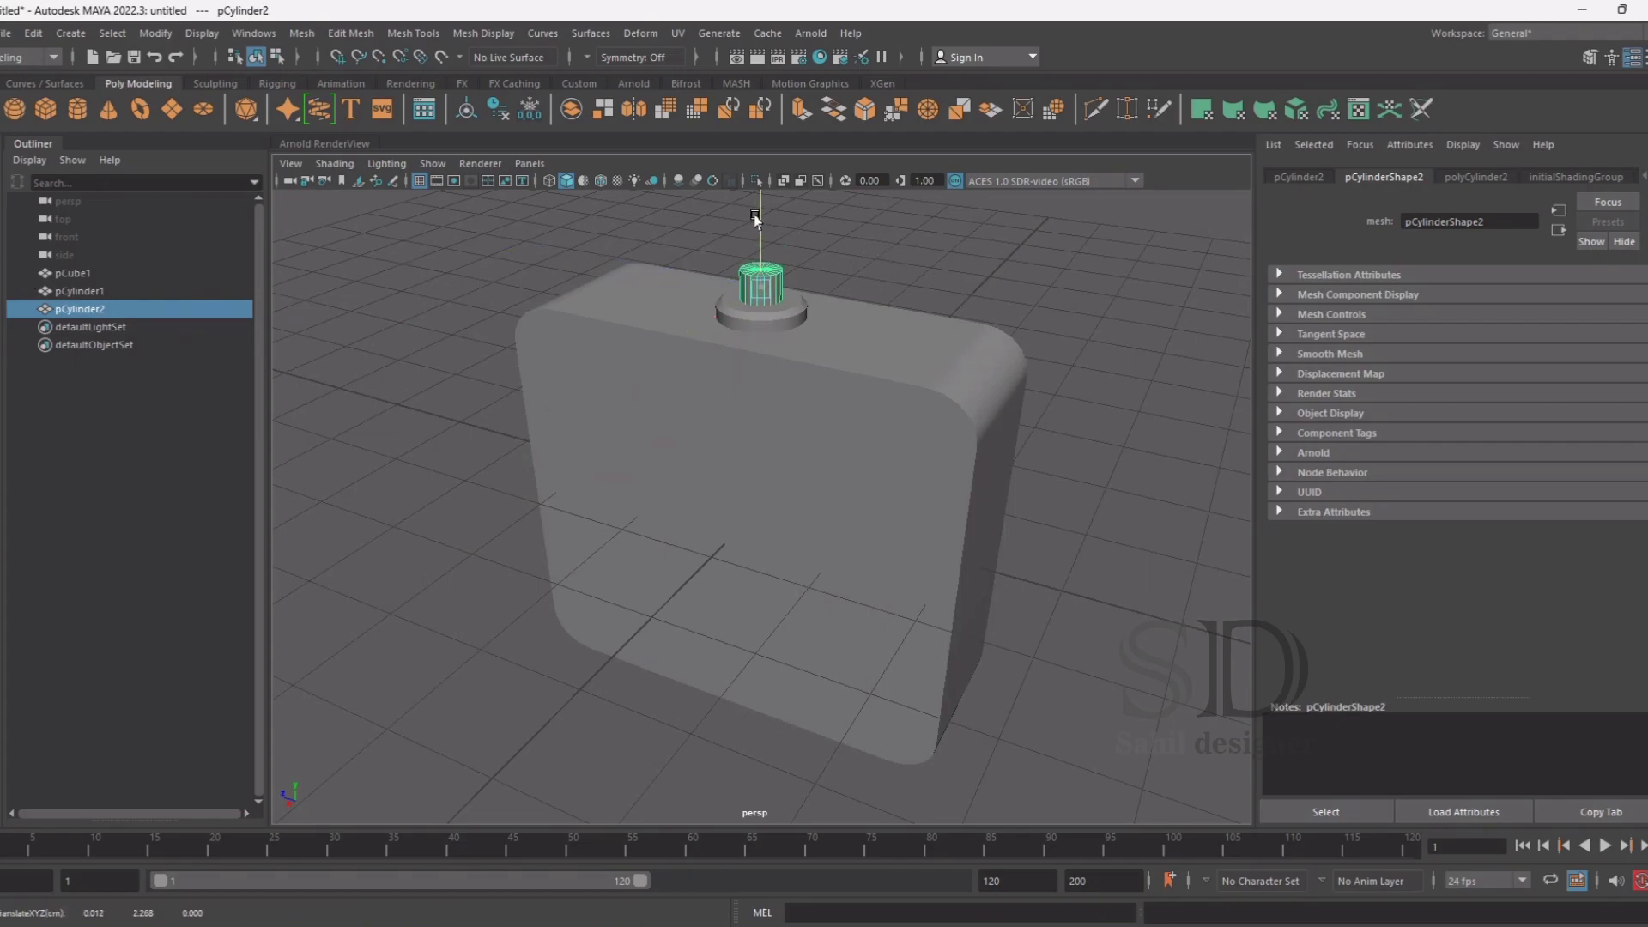
mouse_move(756, 215)
left_mouse_down("alt")
mouse_move(748, 265)
mouse_move(760, 210)
left_mouse_up("alt")
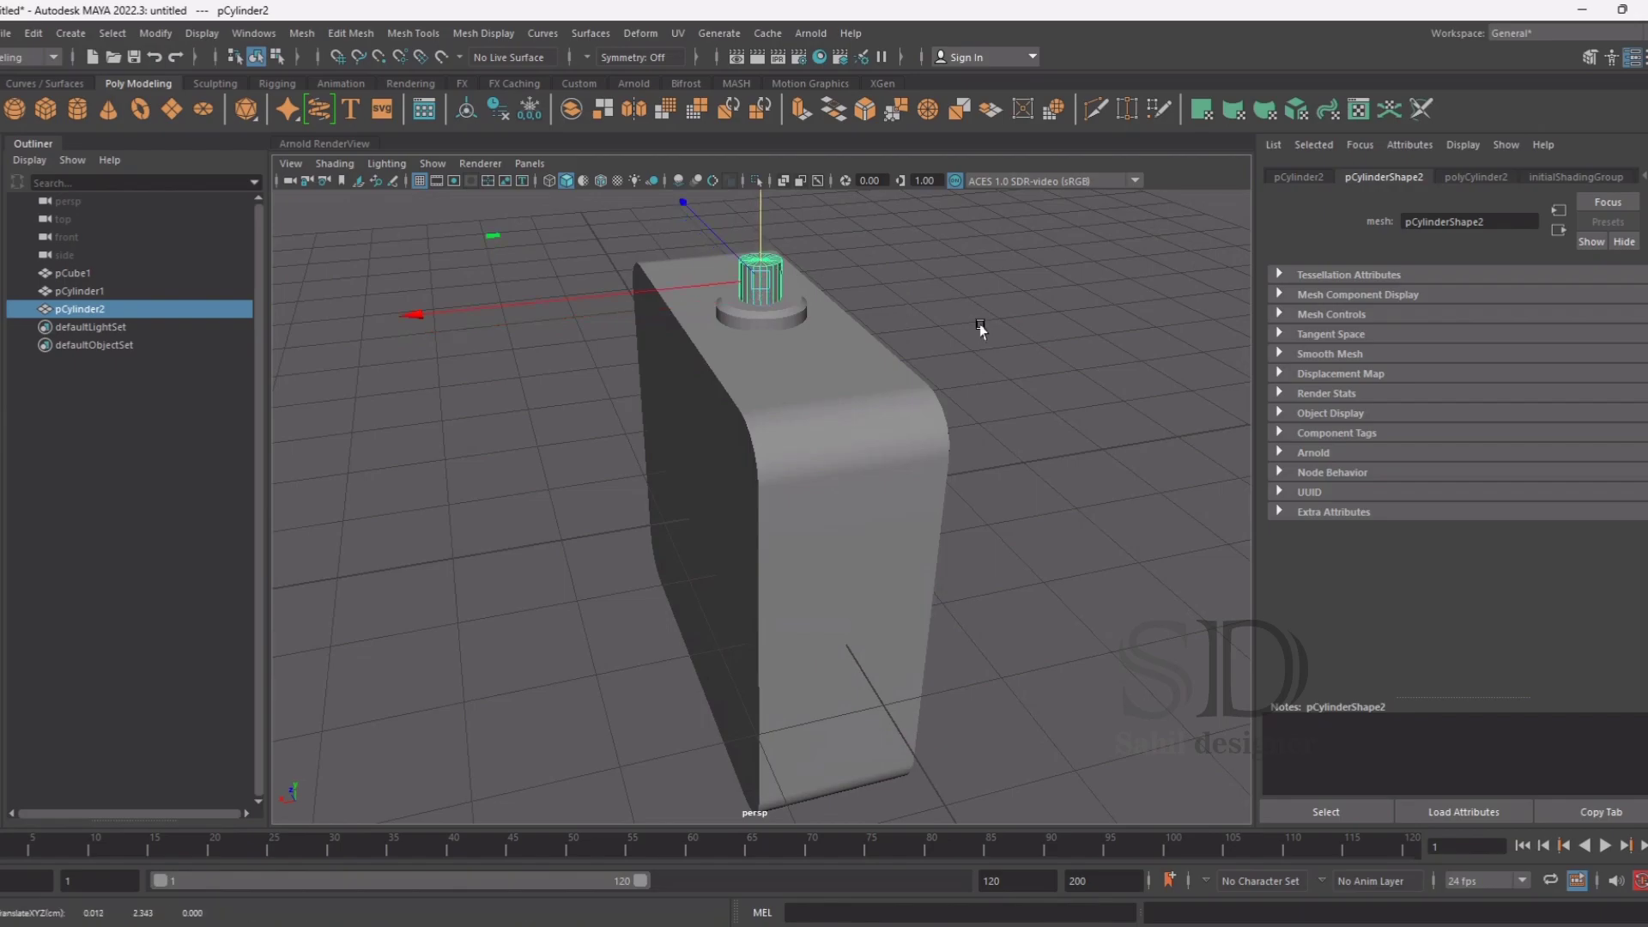
left_click(978, 300)
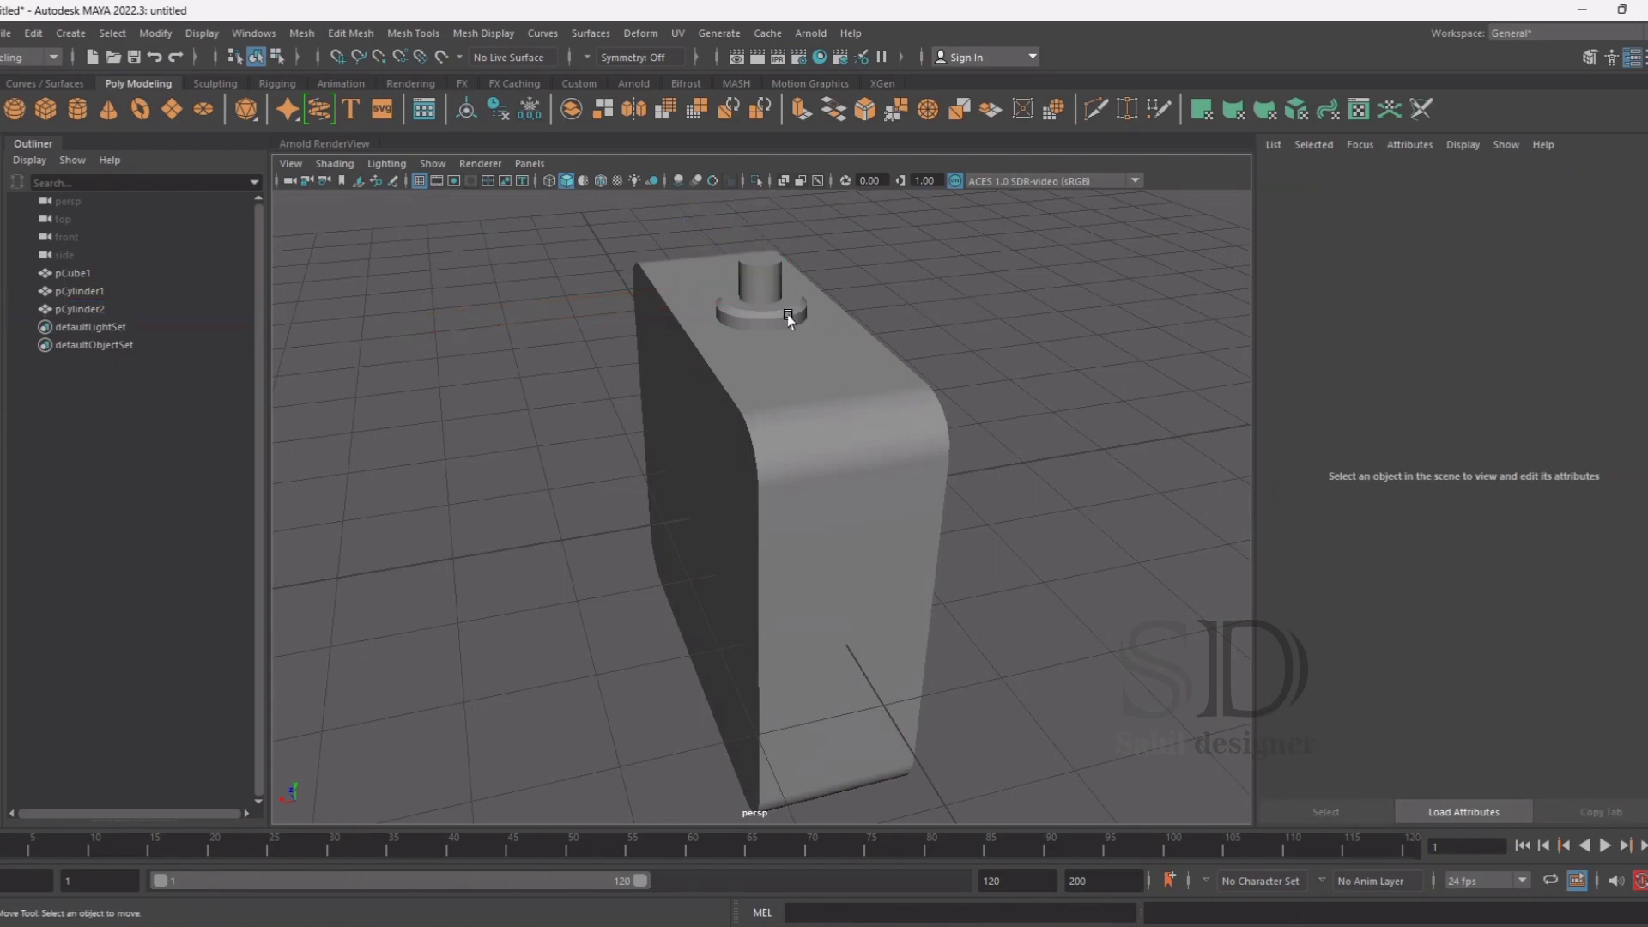
Duplicate the bevelled disc and move the copy up along the bottle neck
left_click(790, 320)
key("ctrl+d")
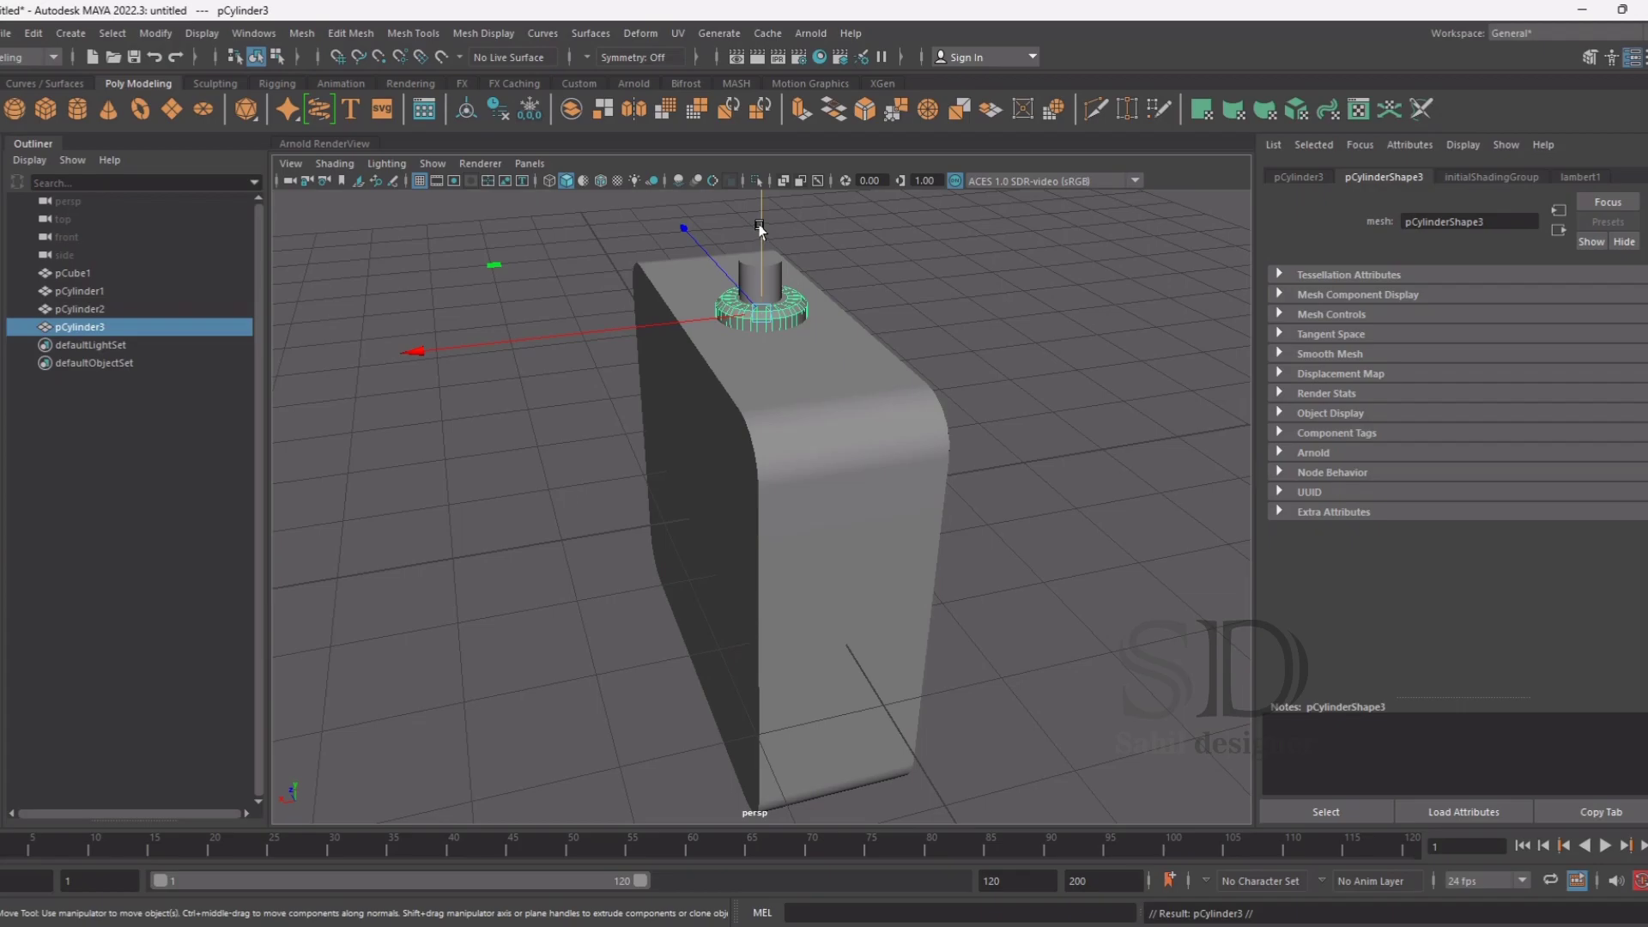
mouse_move(760, 225)
left_mouse_down()
mouse_move(762, 172)
mouse_move(835, 324)
mouse_move(799, 318)
left_mouse_up()
scroll(835, 325, "up", 2)
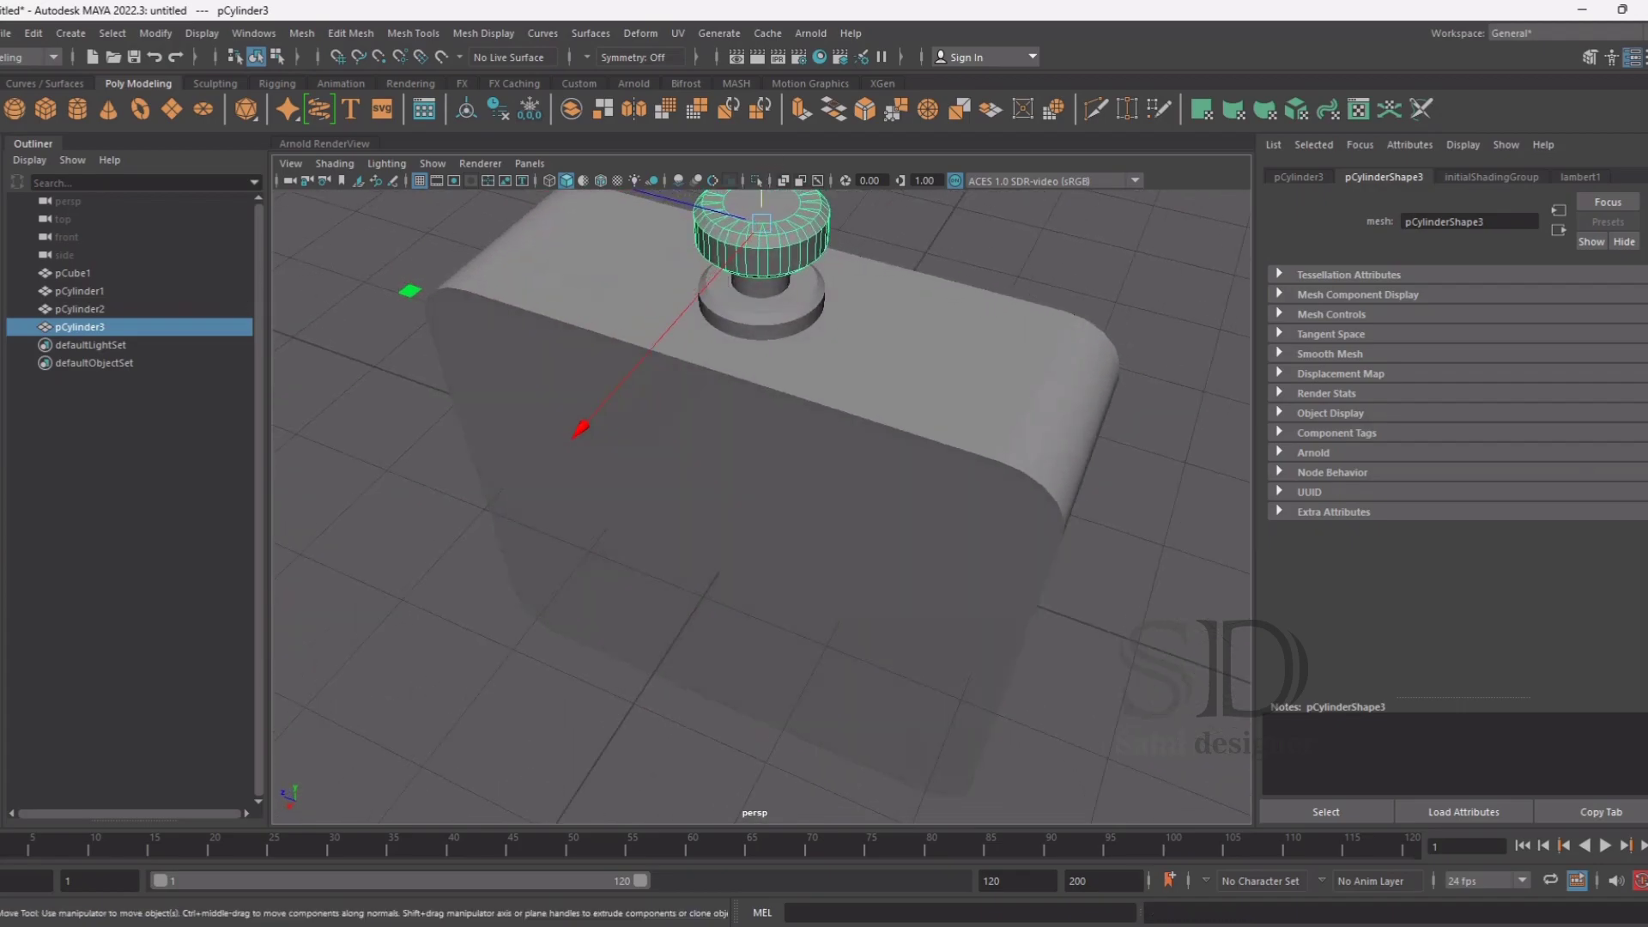
scroll(651, 371, "down", 2)
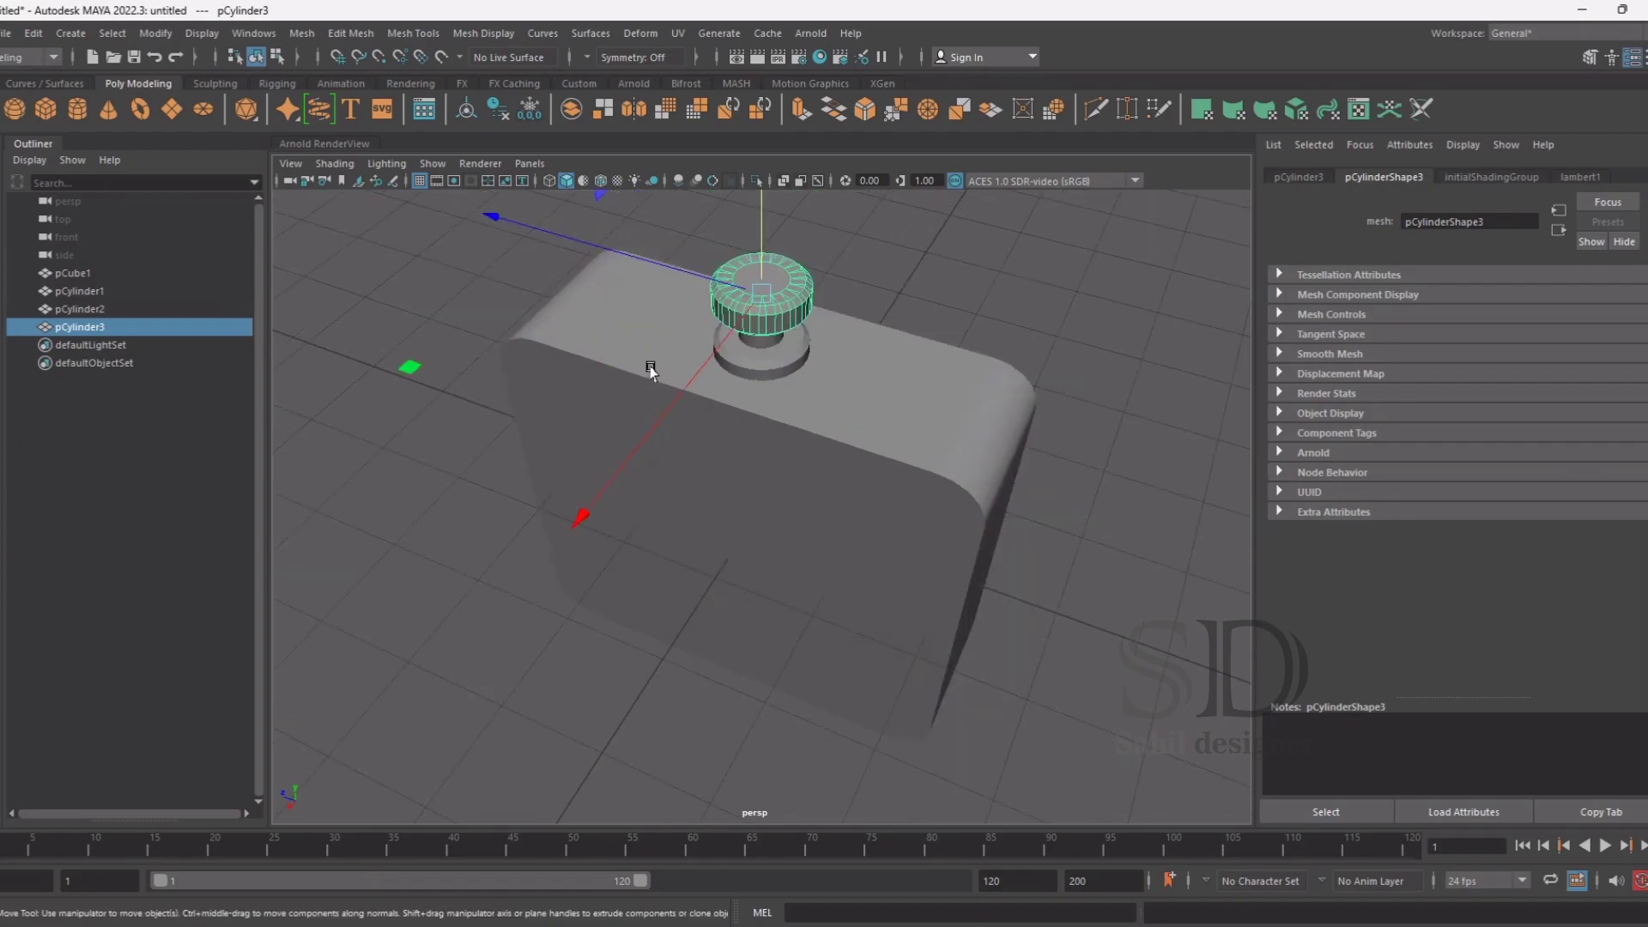
left_click_drag(756, 219, 757, 188)
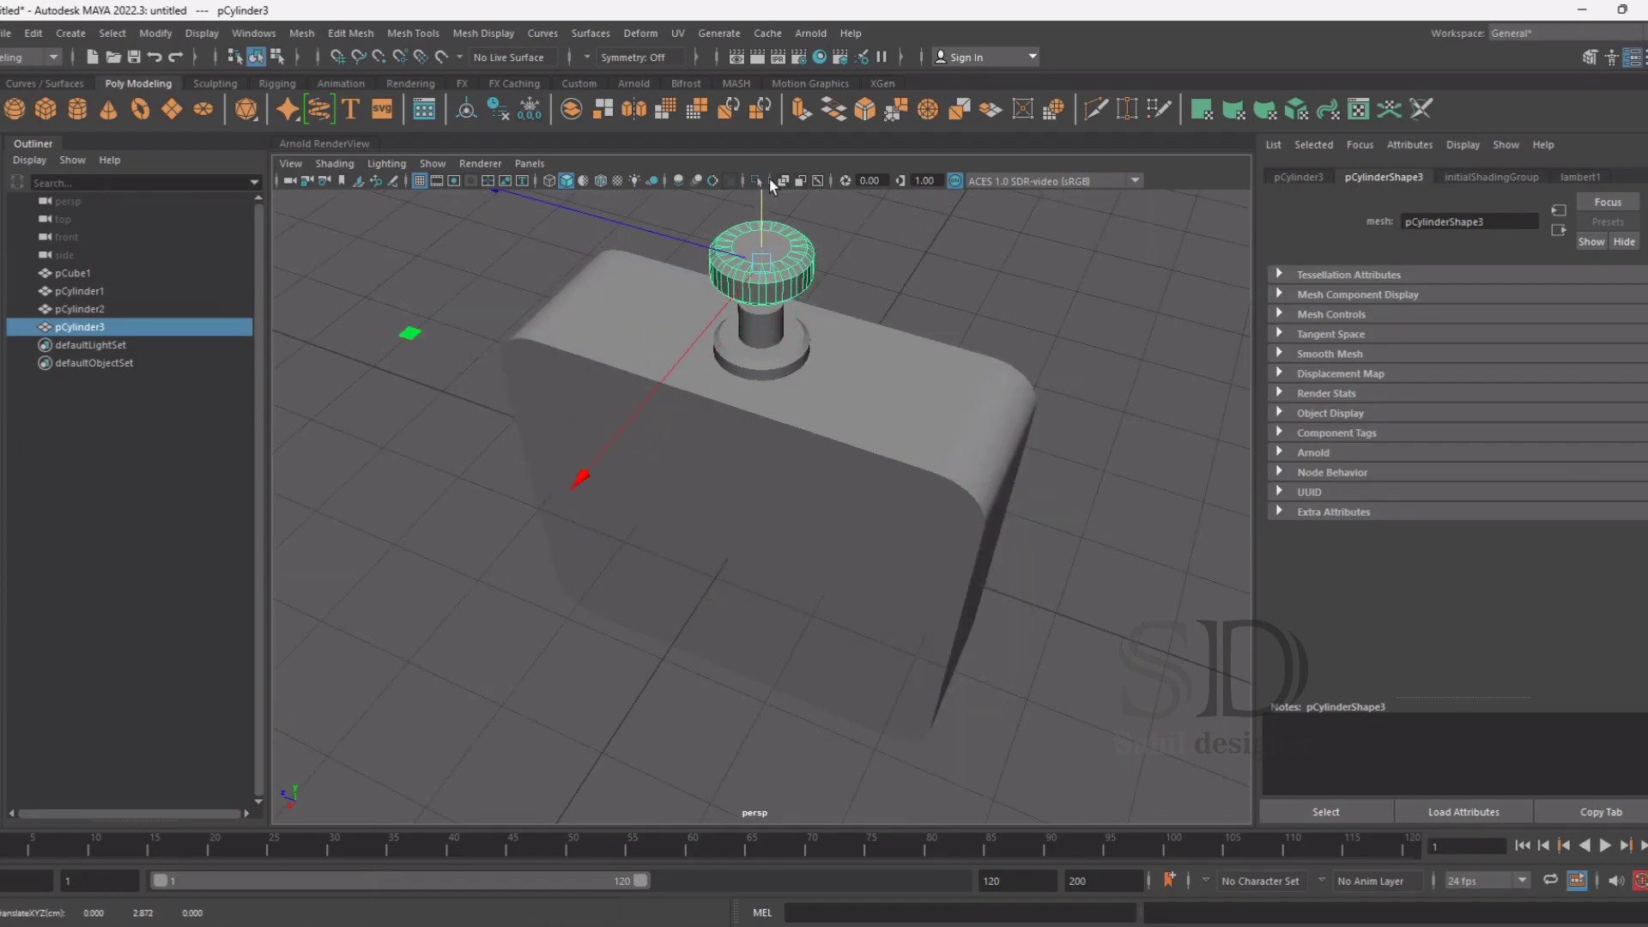
Scale the cap copy narrower and flatter, adjusting its height to fit the neck
key("r")
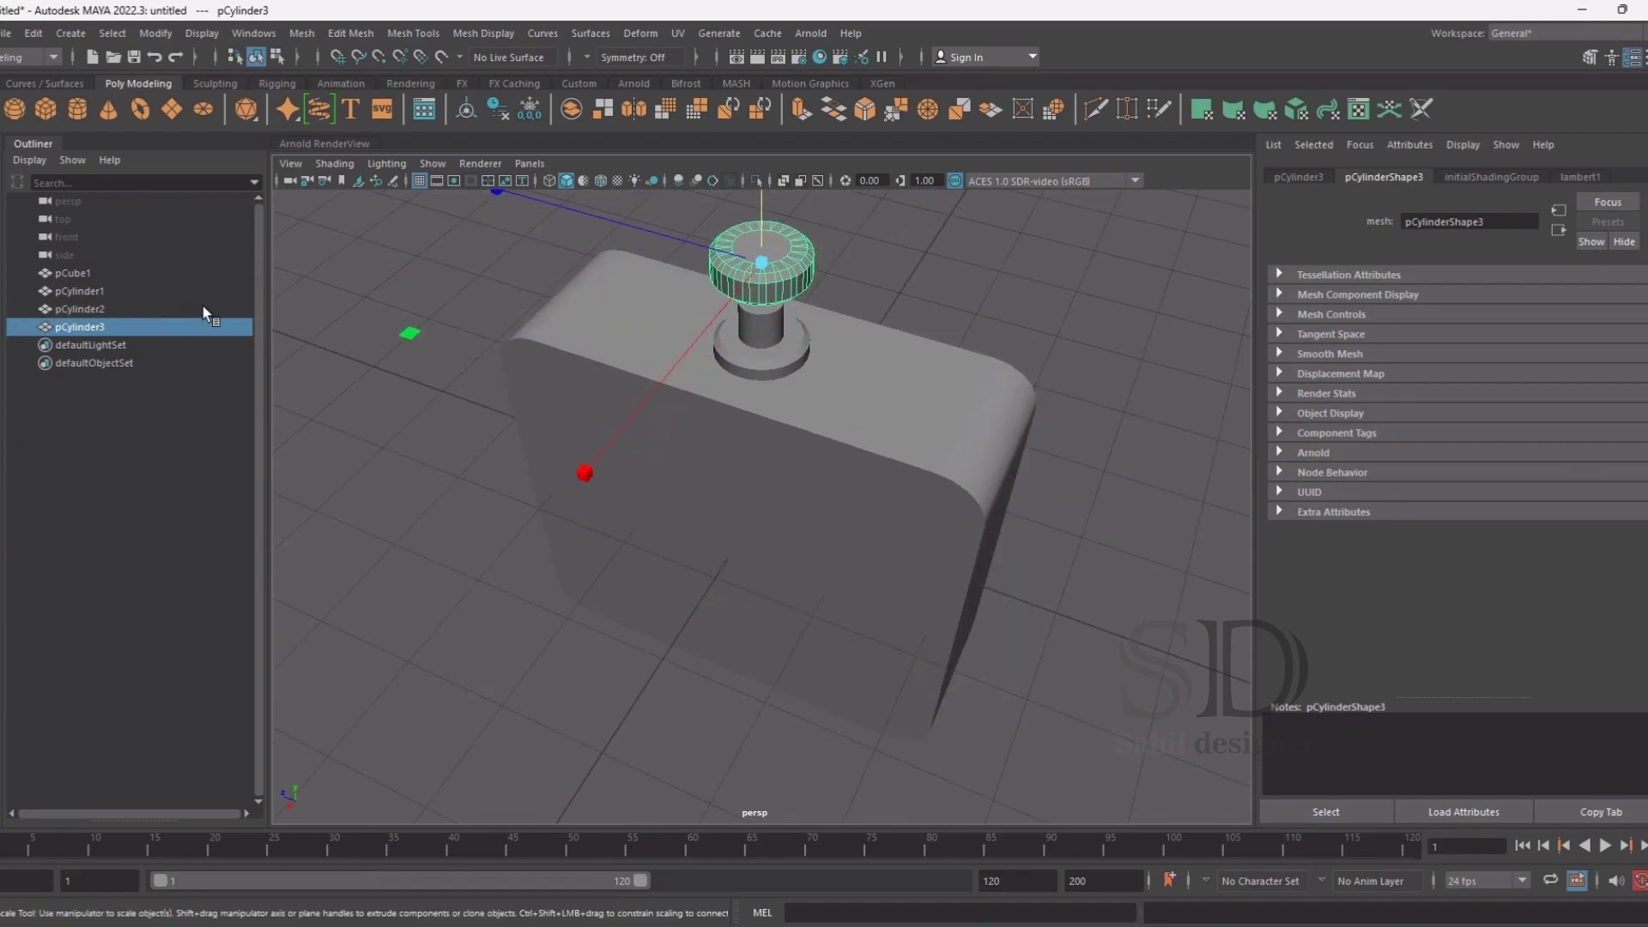
left_click_drag(807, 364, 759, 215, "alt")
left_click(756, 209)
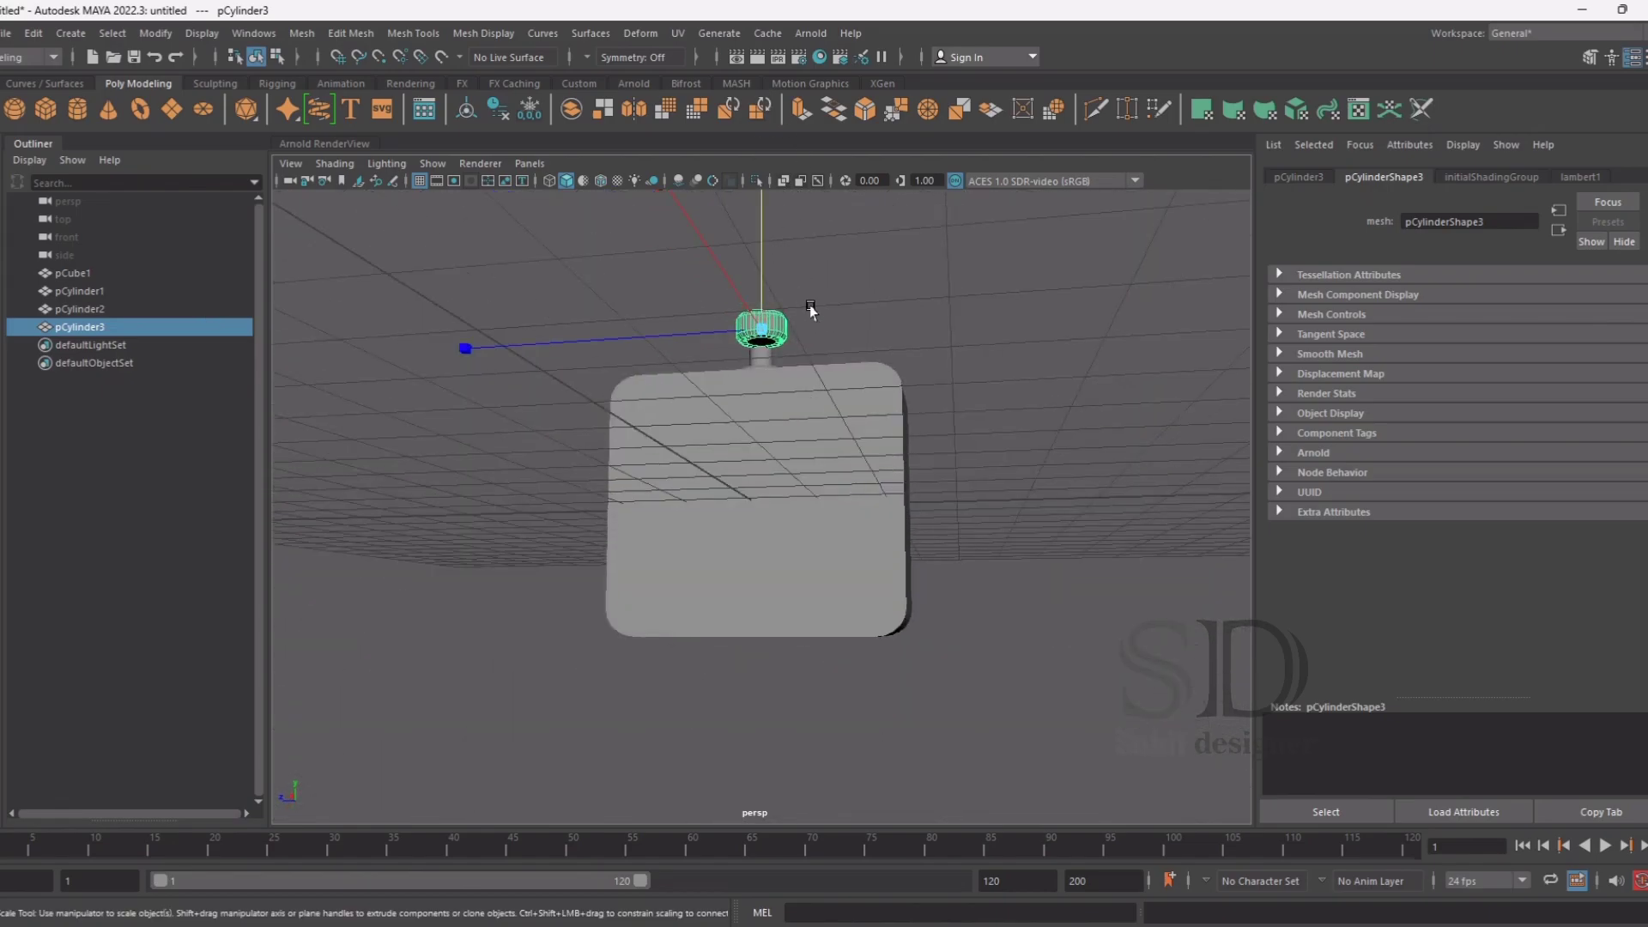
left_click_drag(807, 313, 781, 356, "alt")
left_click_drag(760, 246, 760, 216)
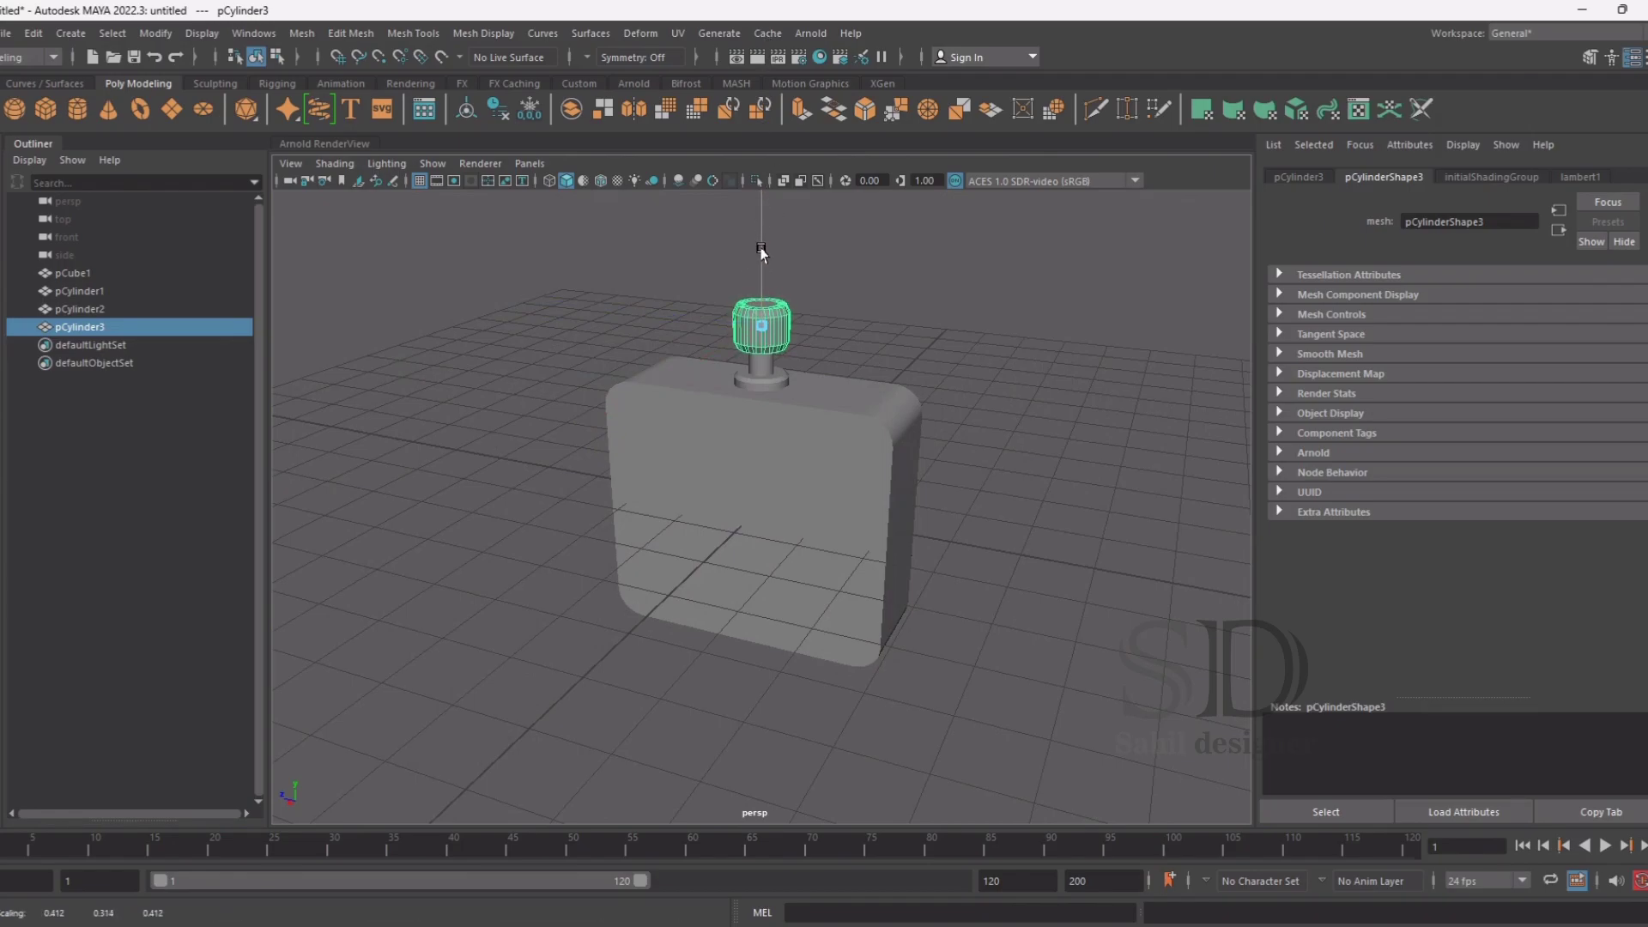
mouse_move(760, 203)
left_mouse_down()
mouse_move(848, 294)
mouse_move(930, 301)
mouse_move(946, 287)
left_mouse_up()
left_click(867, 298)
Lower the cap slightly onto the neck, deselect it, and view the bottle from above
left_click(761, 322)
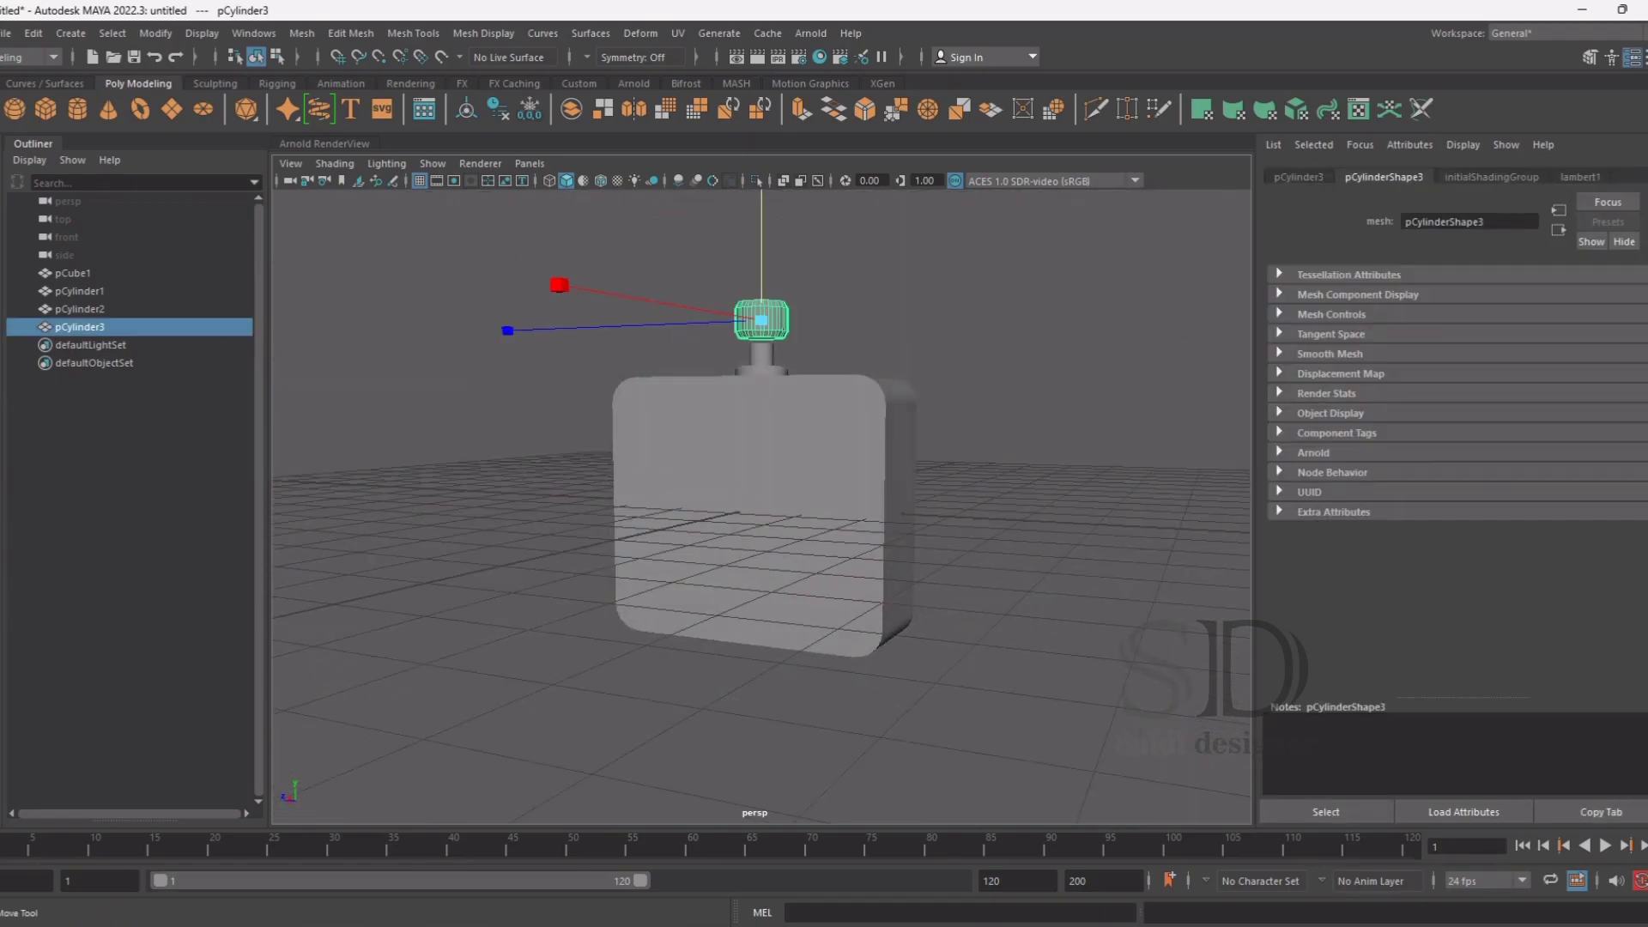
left_click_drag(755, 221, 755, 240)
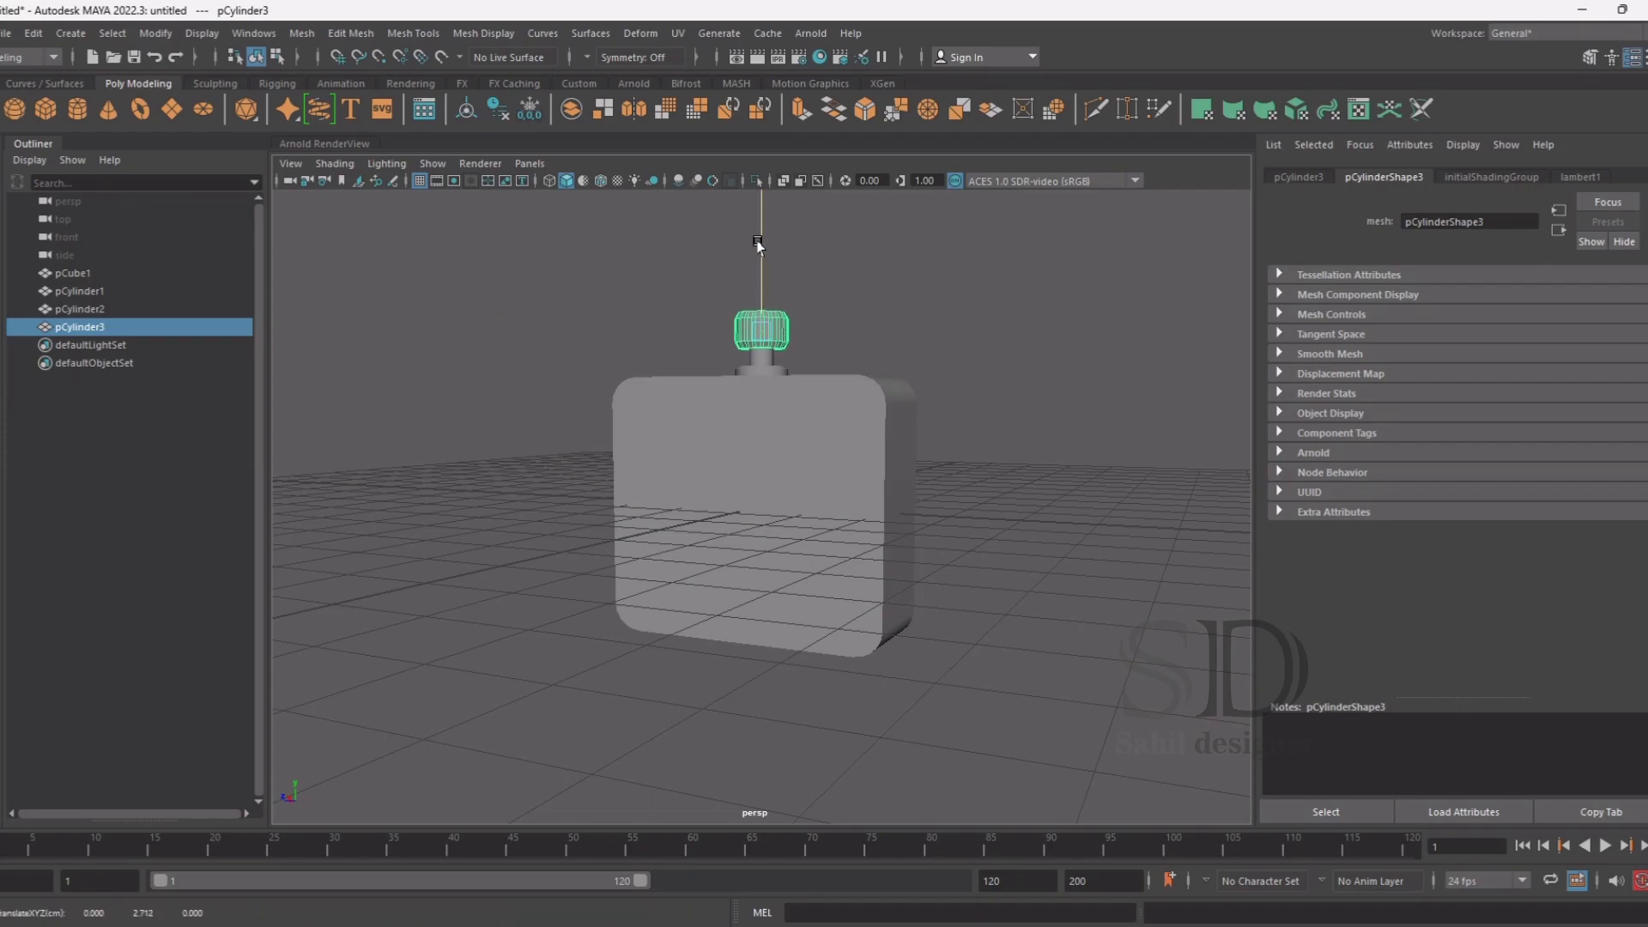
left_click(899, 322)
mouse_move(900, 322)
left_mouse_down("alt")
mouse_move(656, 374)
mouse_move(497, 368)
mouse_move(733, 380)
mouse_move(852, 364)
mouse_move(827, 378)
mouse_move(901, 379)
mouse_move(868, 393)
left_mouse_up("alt")
scroll(727, 340, "up", 3)
mouse_move(727, 340)
left_mouse_down("alt")
mouse_move(790, 332)
mouse_move(710, 372)
mouse_move(729, 324)
mouse_move(785, 364)
mouse_move(736, 241)
left_mouse_up("alt")
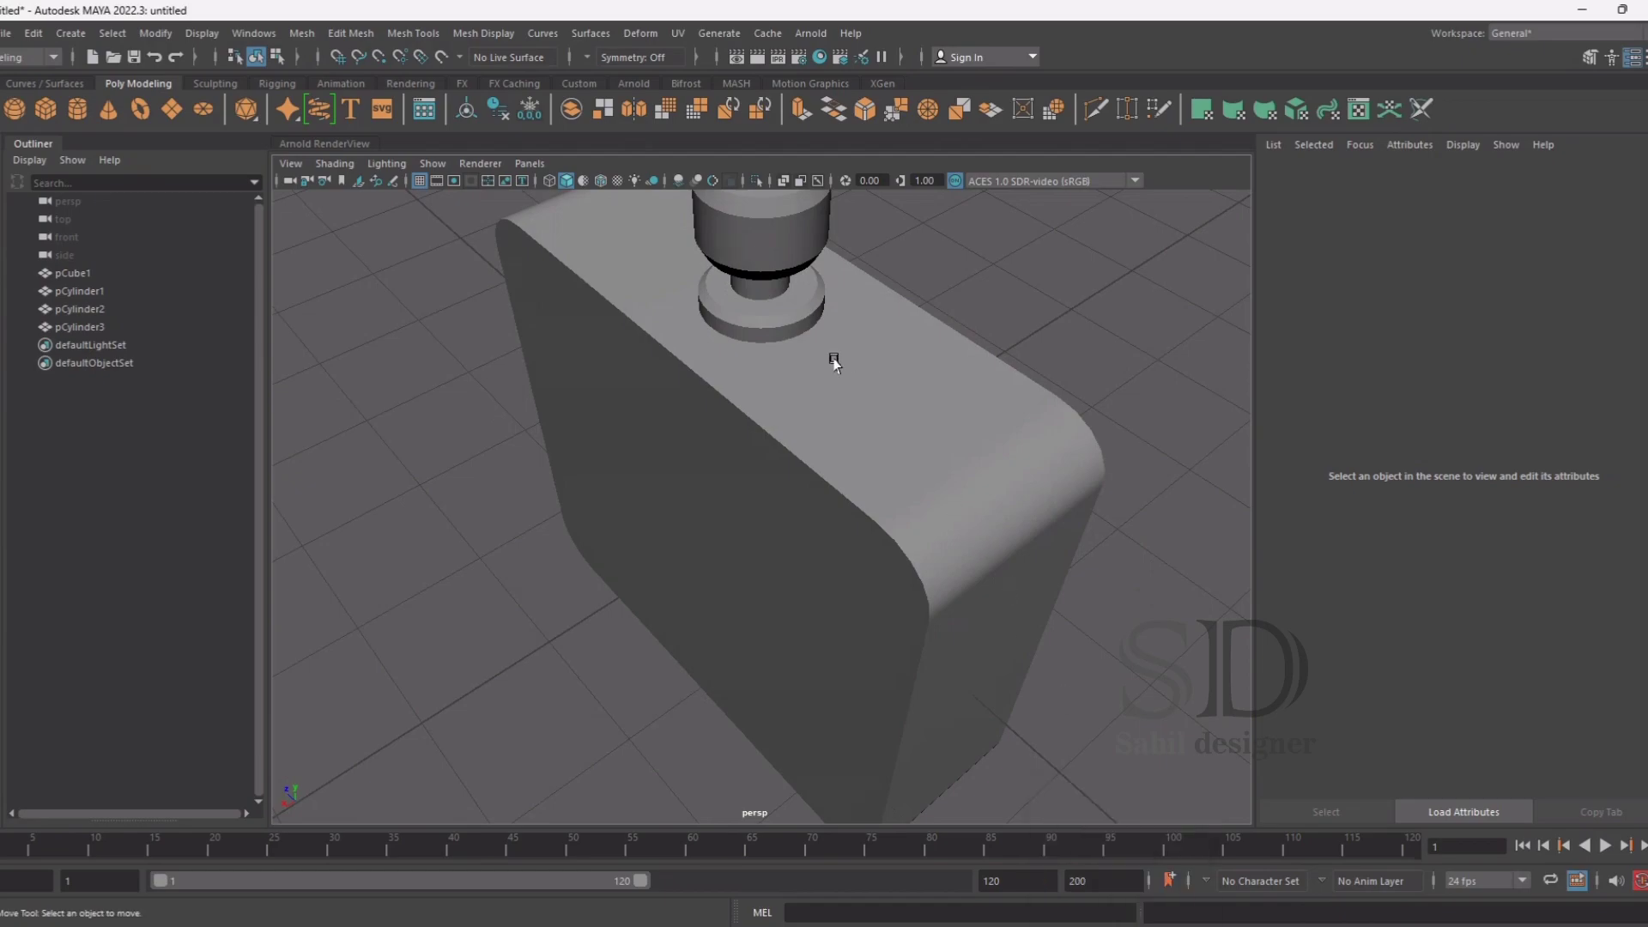
Add a polygon plane, enlarge it into a wide ground, and lower it beneath the bottle
mouse_move(828, 412)
left_mouse_down("alt")
mouse_move(898, 431)
mouse_move(886, 415)
mouse_move(841, 486)
mouse_move(921, 438)
mouse_move(778, 438)
left_mouse_up("alt")
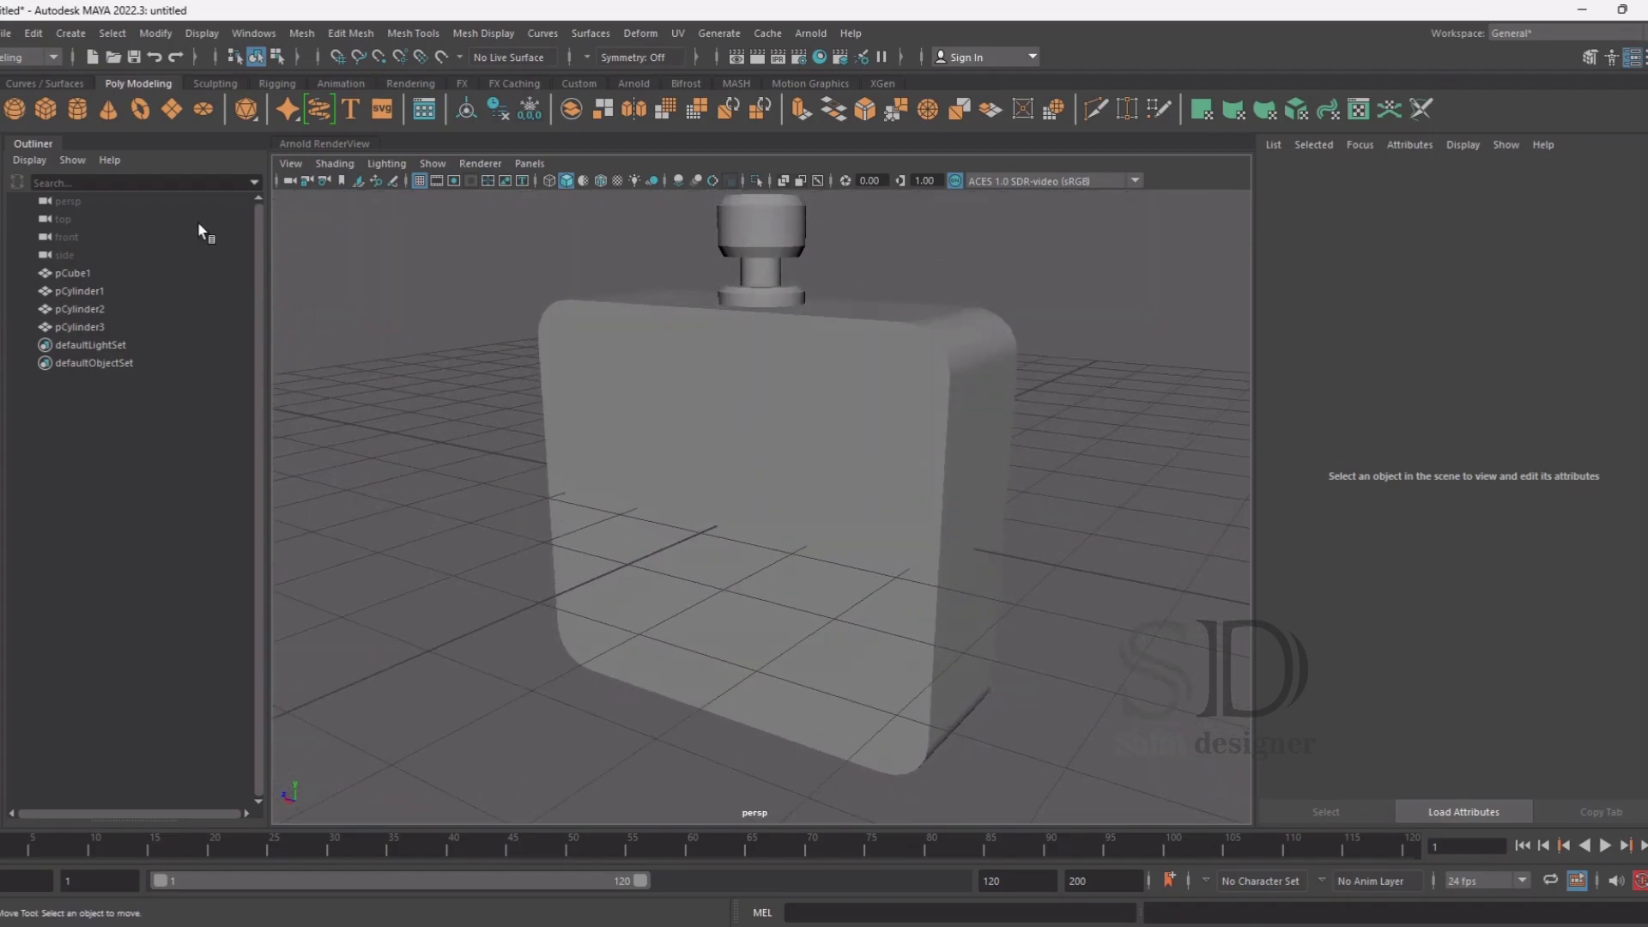
left_click(170, 112)
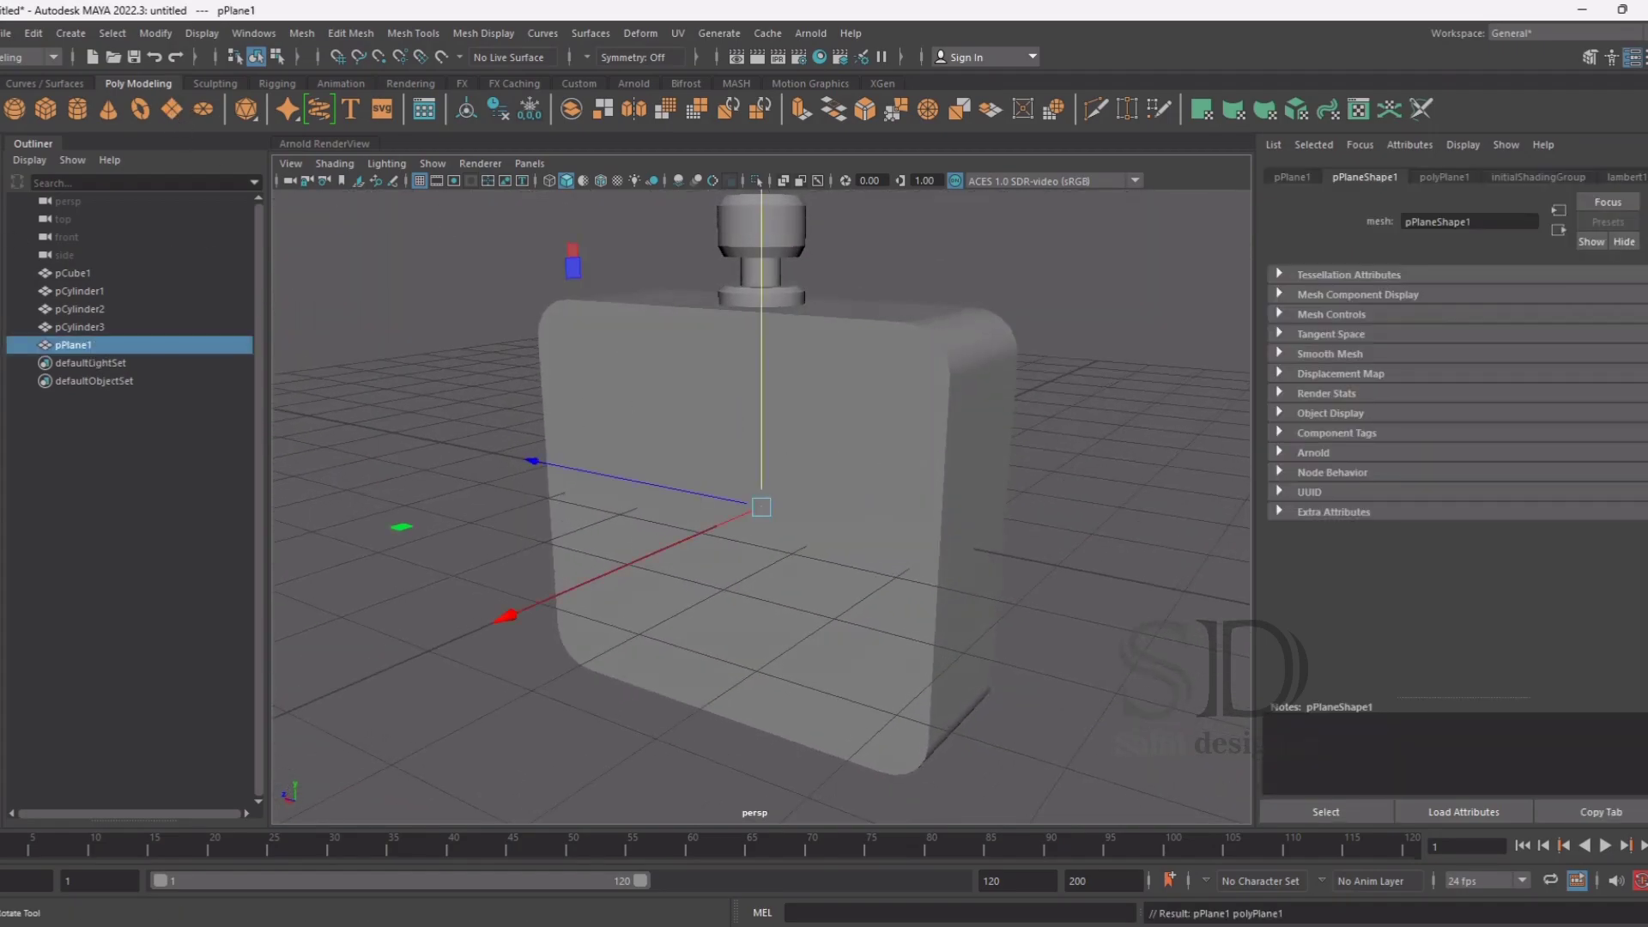
key("r")
mouse_move(761, 507)
left_mouse_down()
mouse_move(843, 610)
mouse_move(1156, 829)
mouse_move(1236, 858)
left_mouse_up()
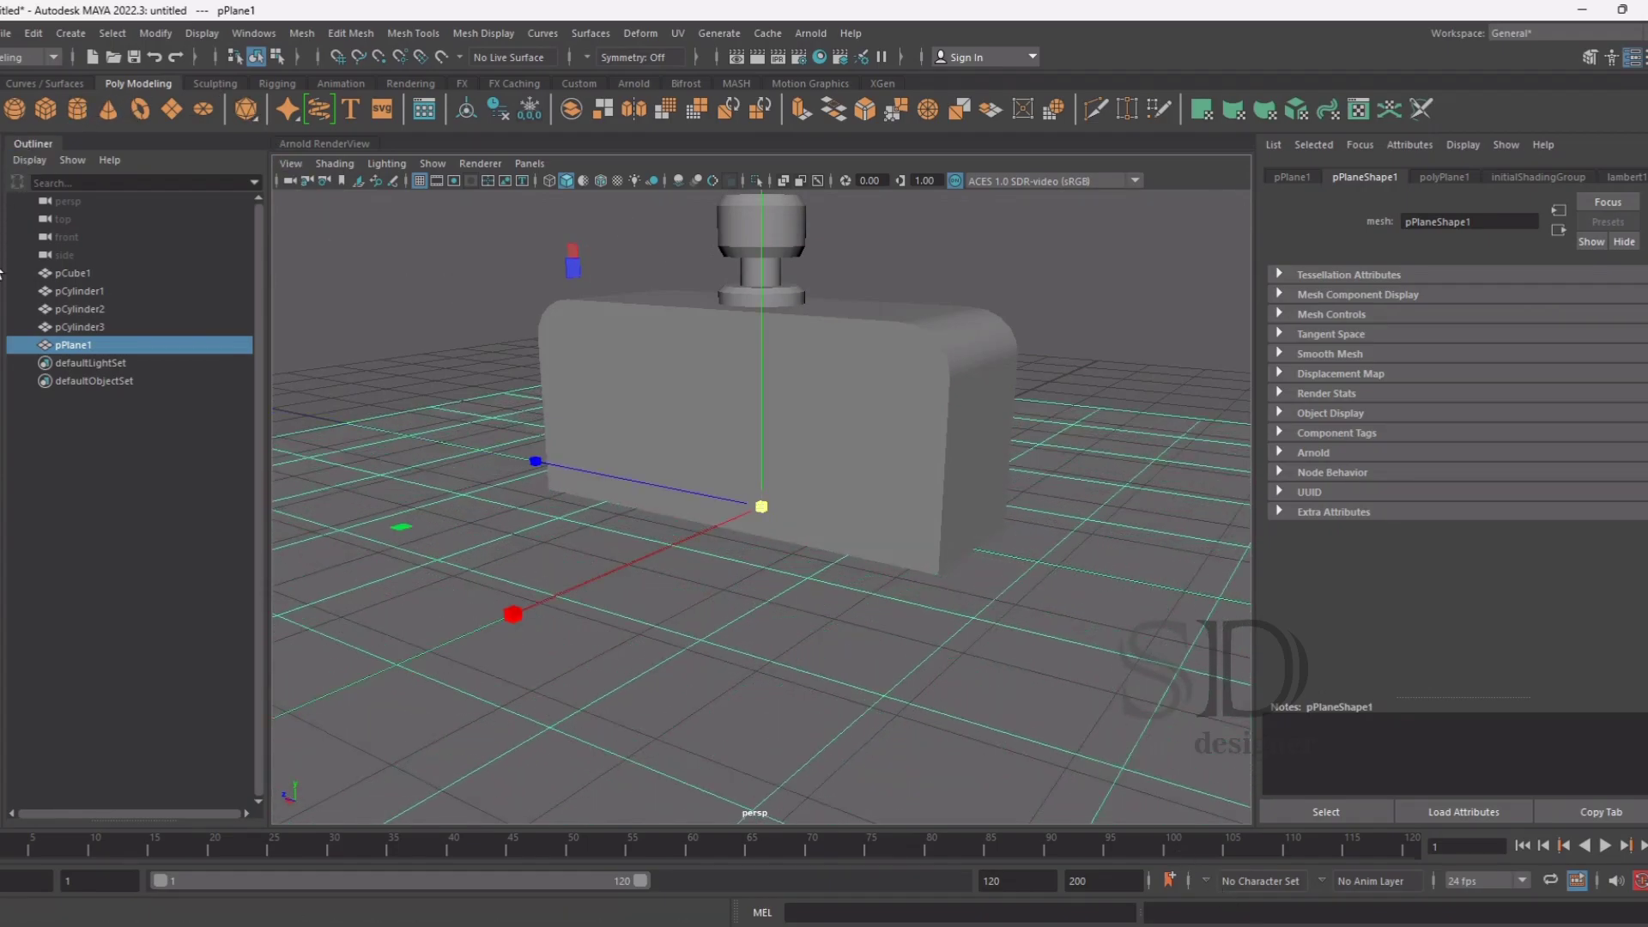
key("w")
scroll(433, 368, "down", 2)
scroll(625, 368, "down", 2)
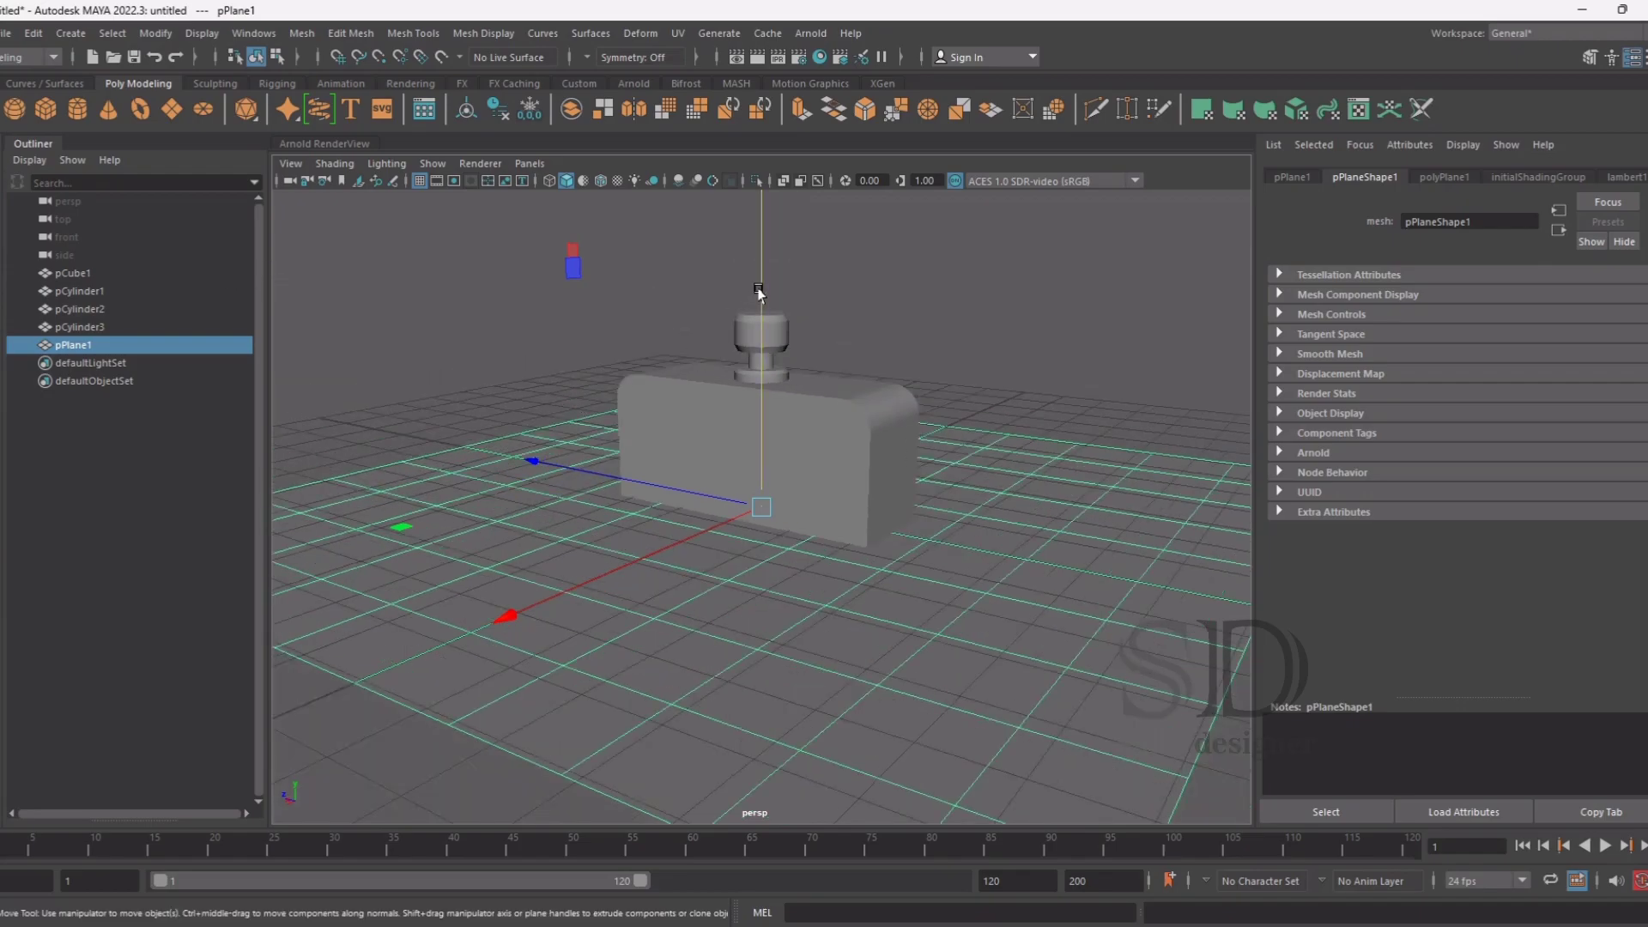
left_click_drag(759, 292, 804, 298)
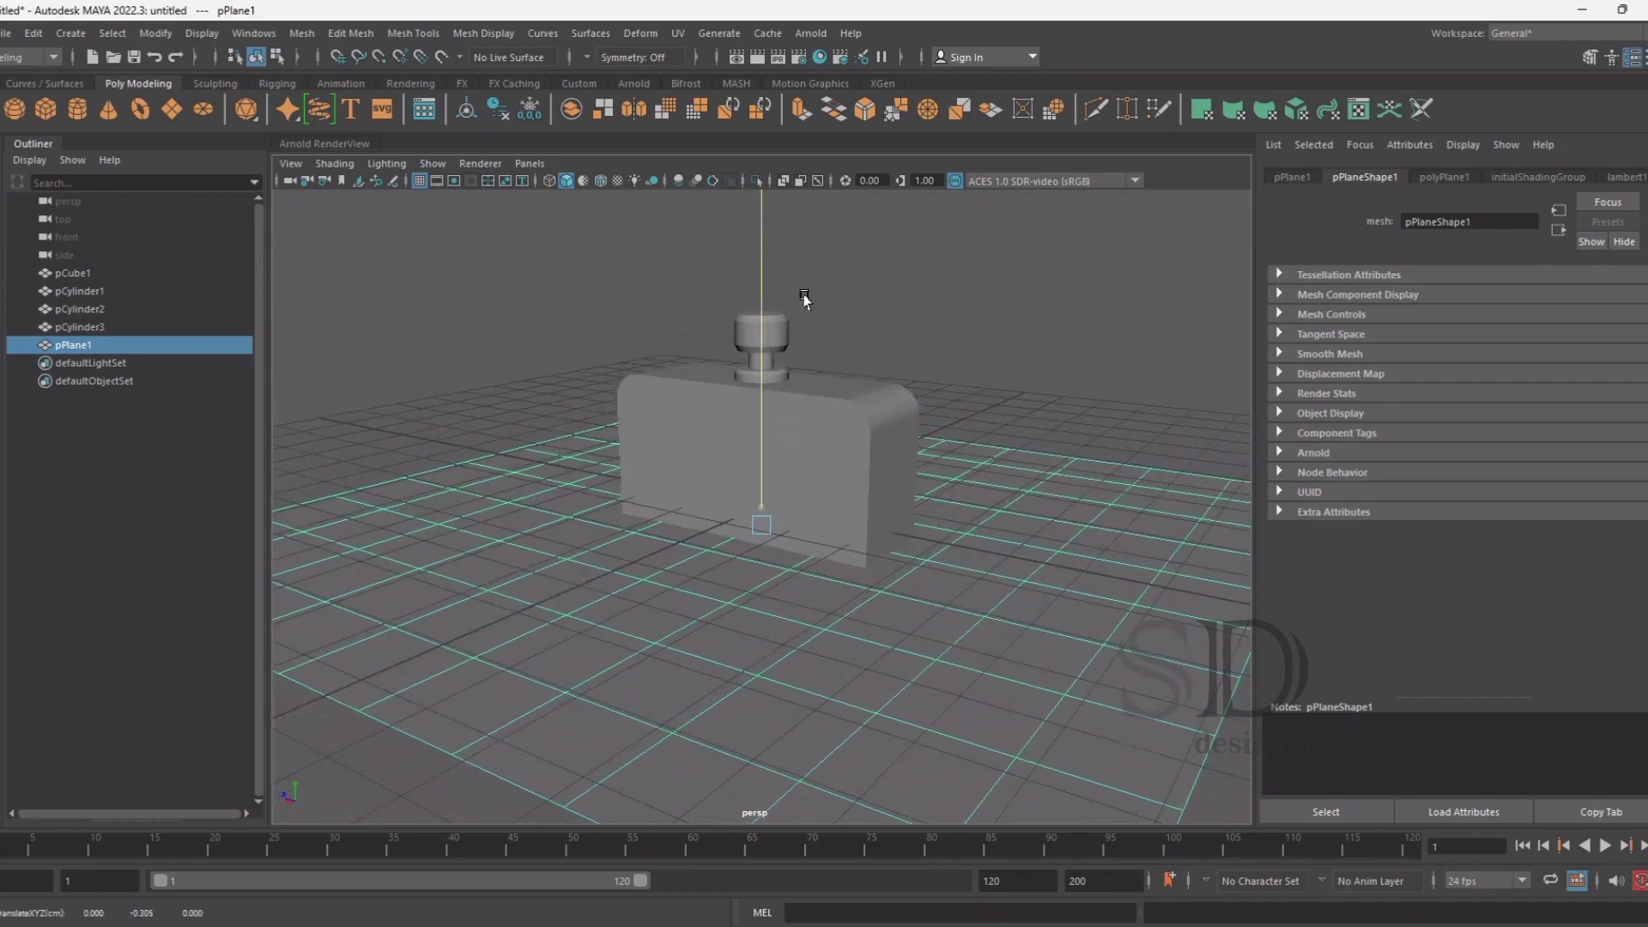
Raise pCube1 and pCylinder1–3 together so the bottle rests on the plane, then deselect
left_click(832, 421)
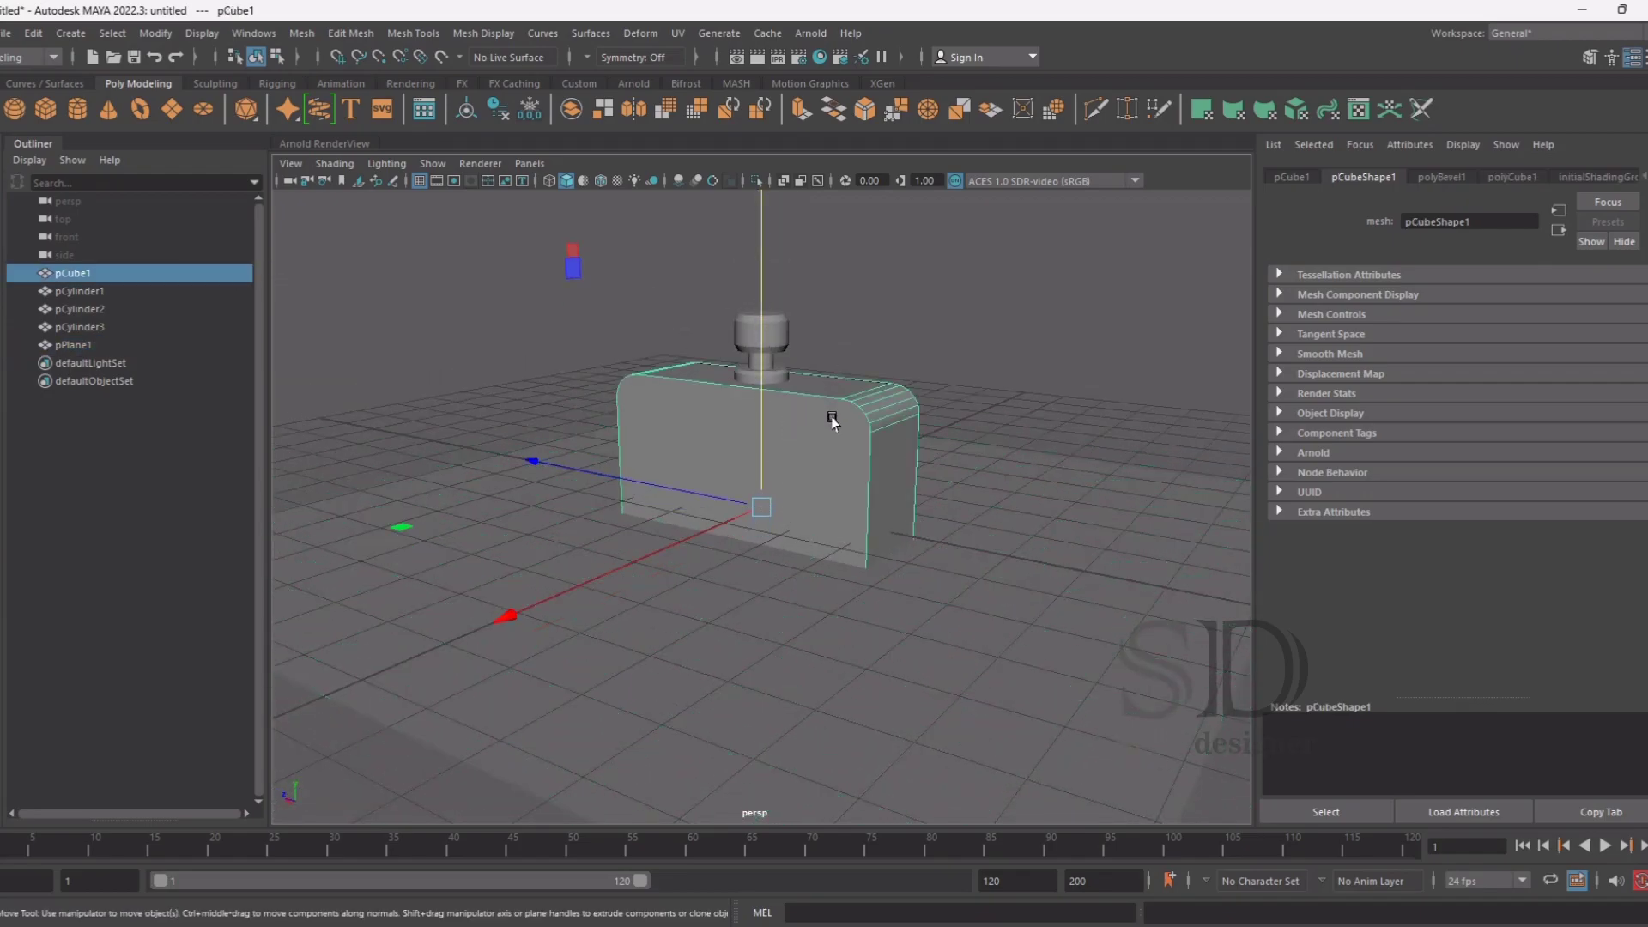
left_click(776, 339, "shift")
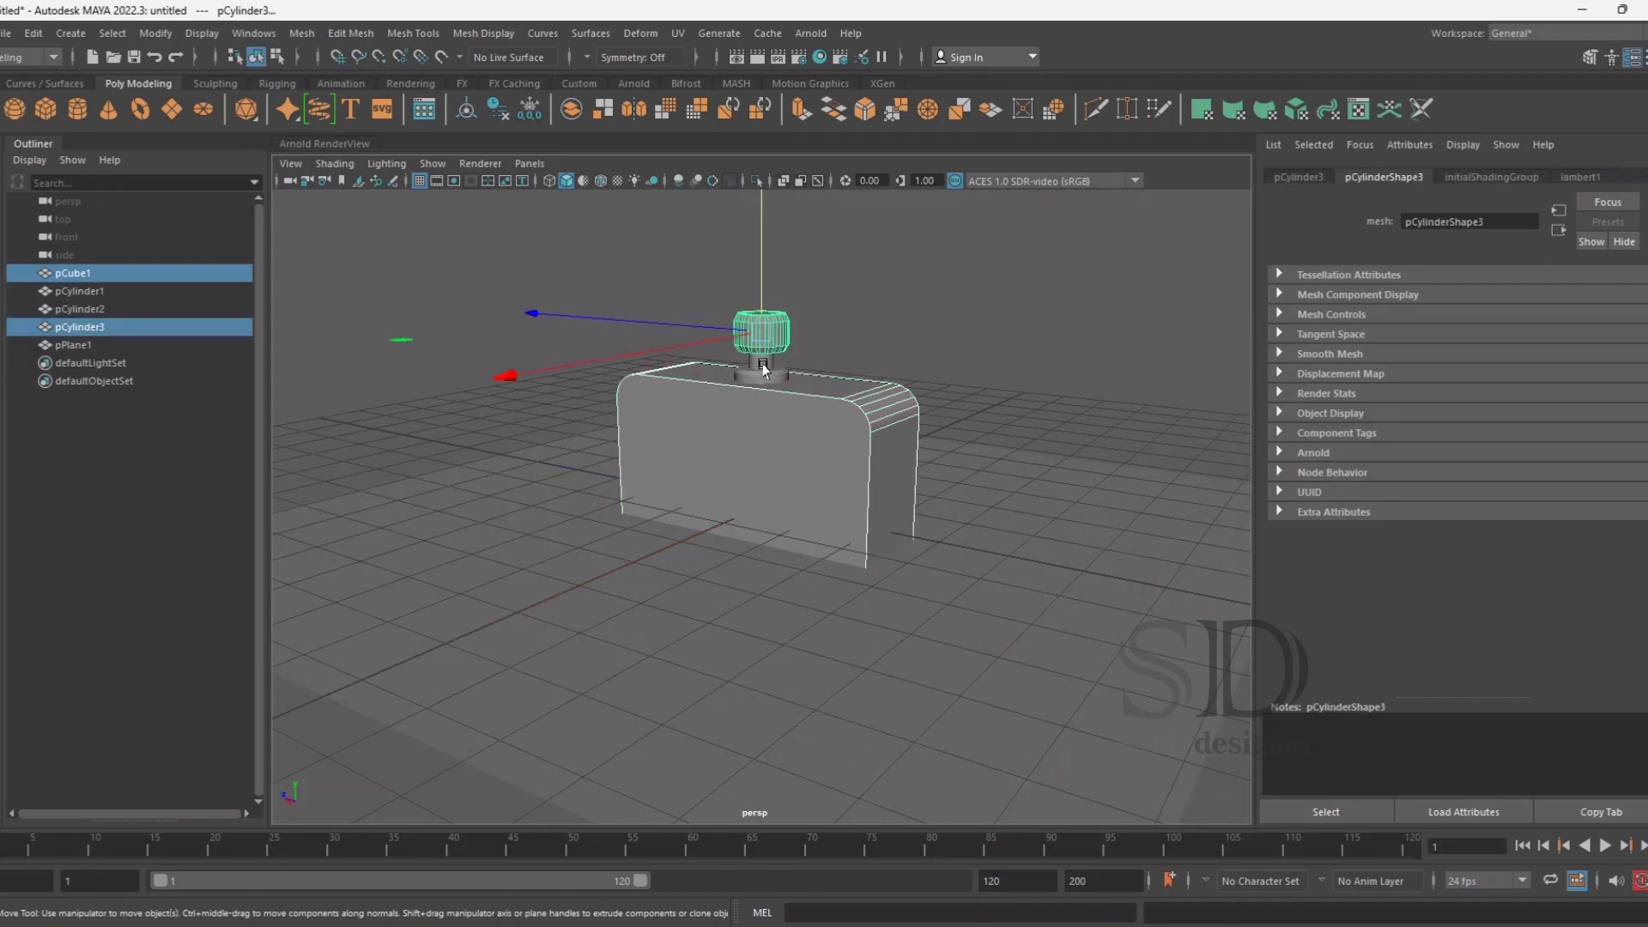
left_click(767, 381, "shift")
left_click(769, 380, "shift")
mouse_move(770, 379)
left_mouse_down()
mouse_move(758, 160)
mouse_move(776, 116)
left_mouse_up()
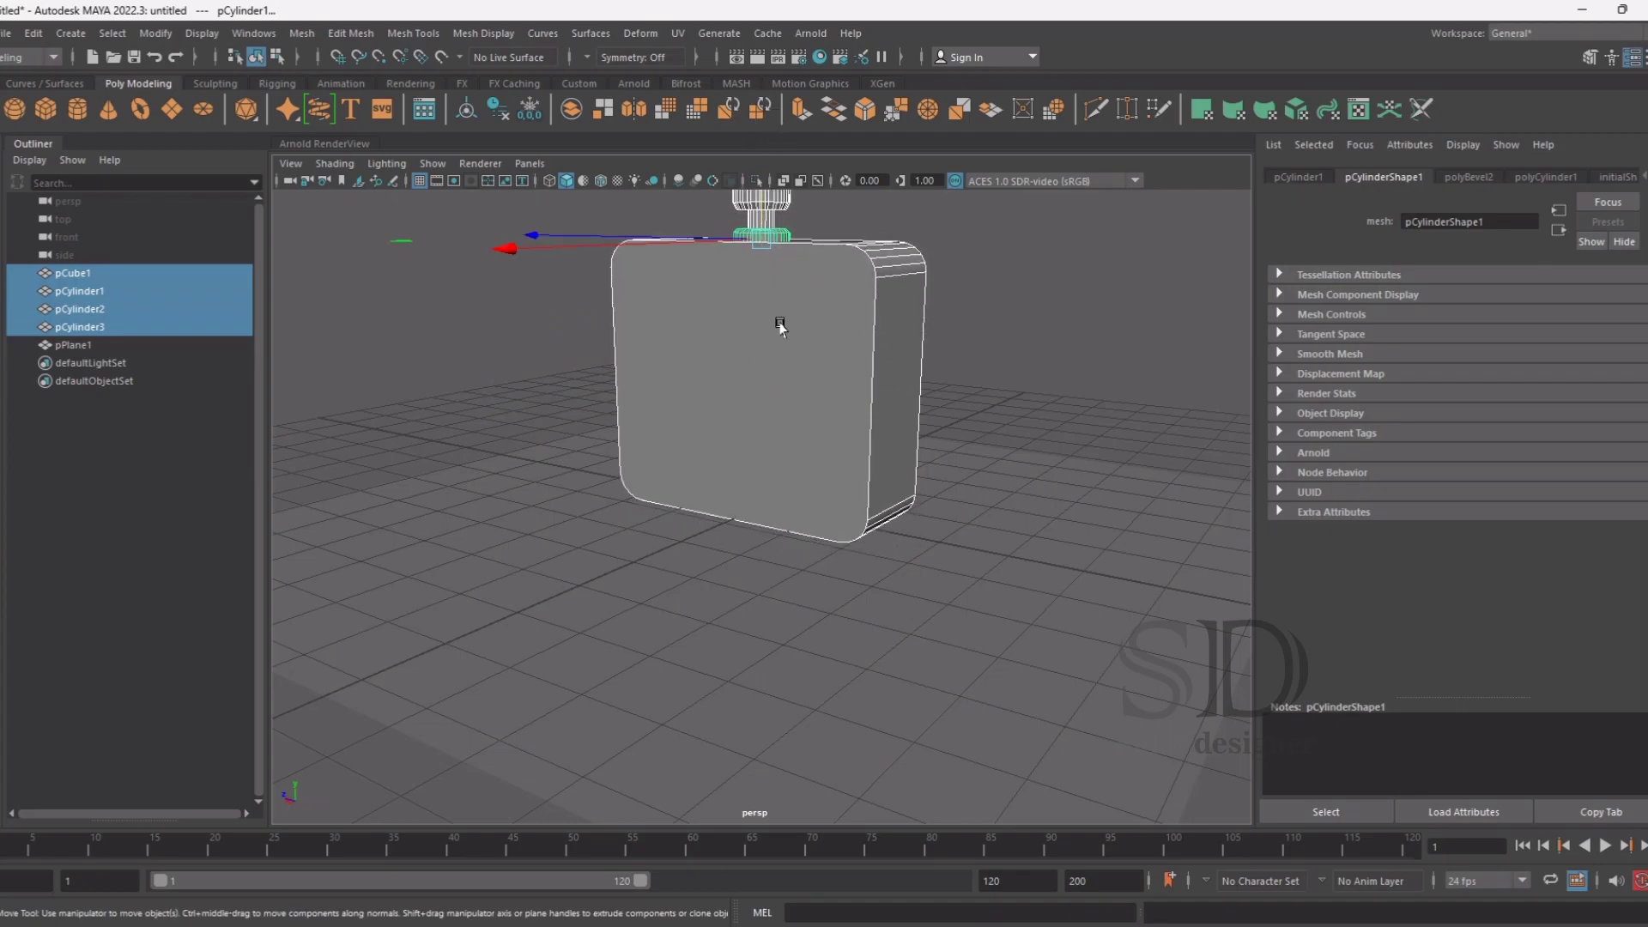
scroll(818, 411, "down", 3)
left_click(444, 294)
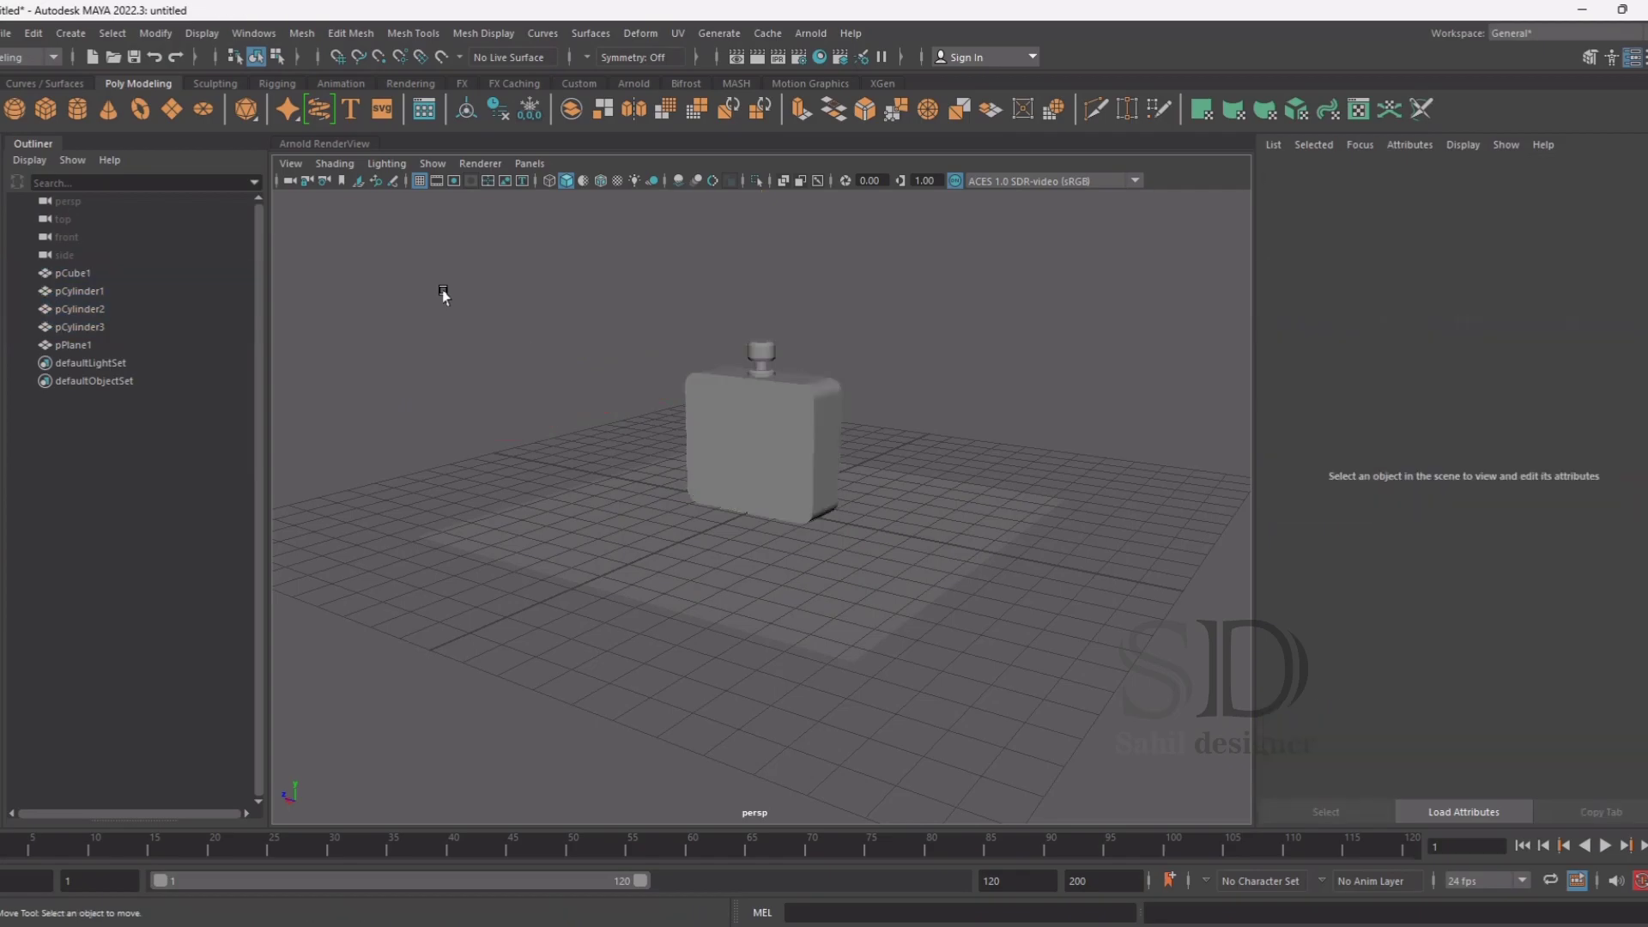
scroll(910, 447, "up", 2)
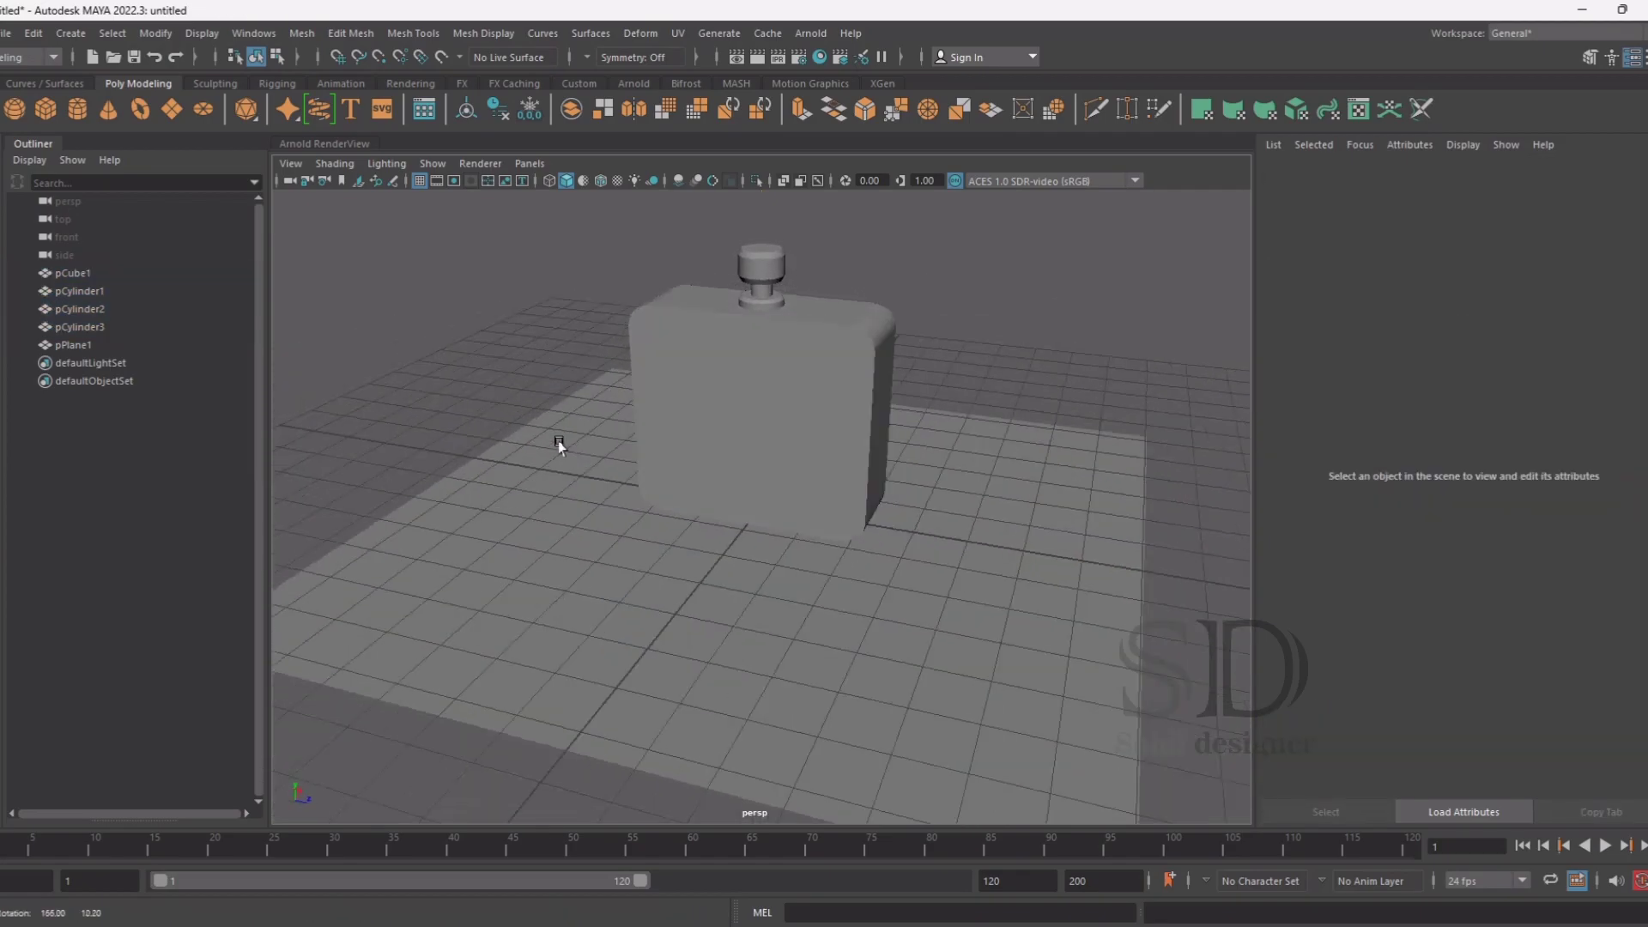
Assign the bottle body a new aiStandardSurface material using the Gold preset
left_click_drag(942, 434, 510, 456, "alt")
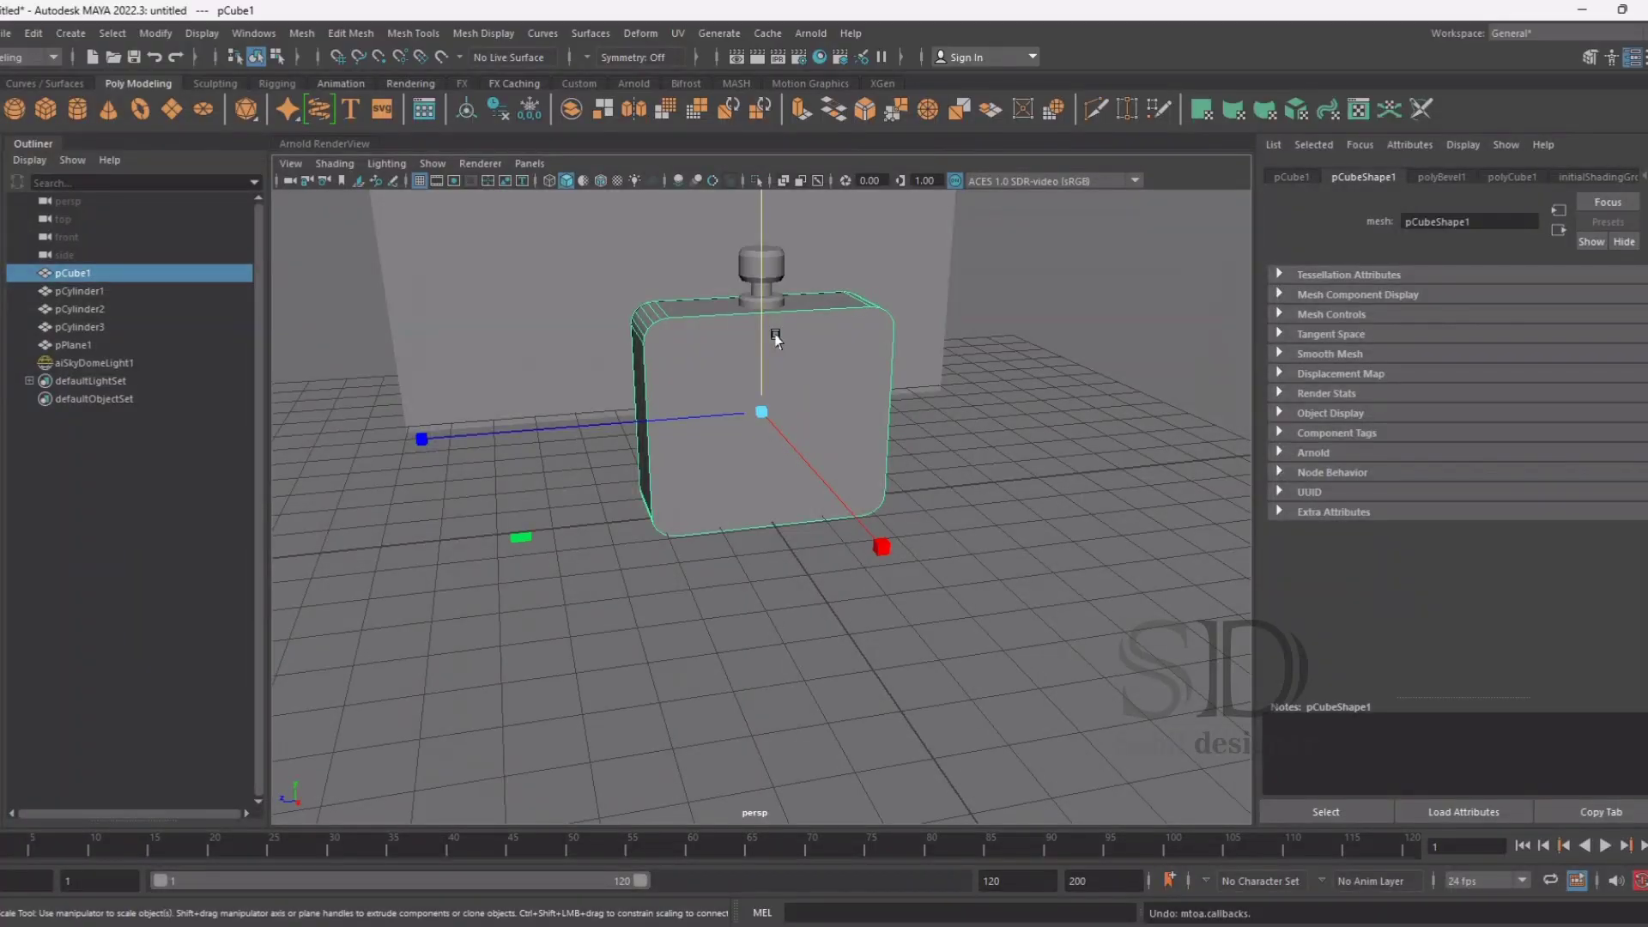
right_click(779, 335)
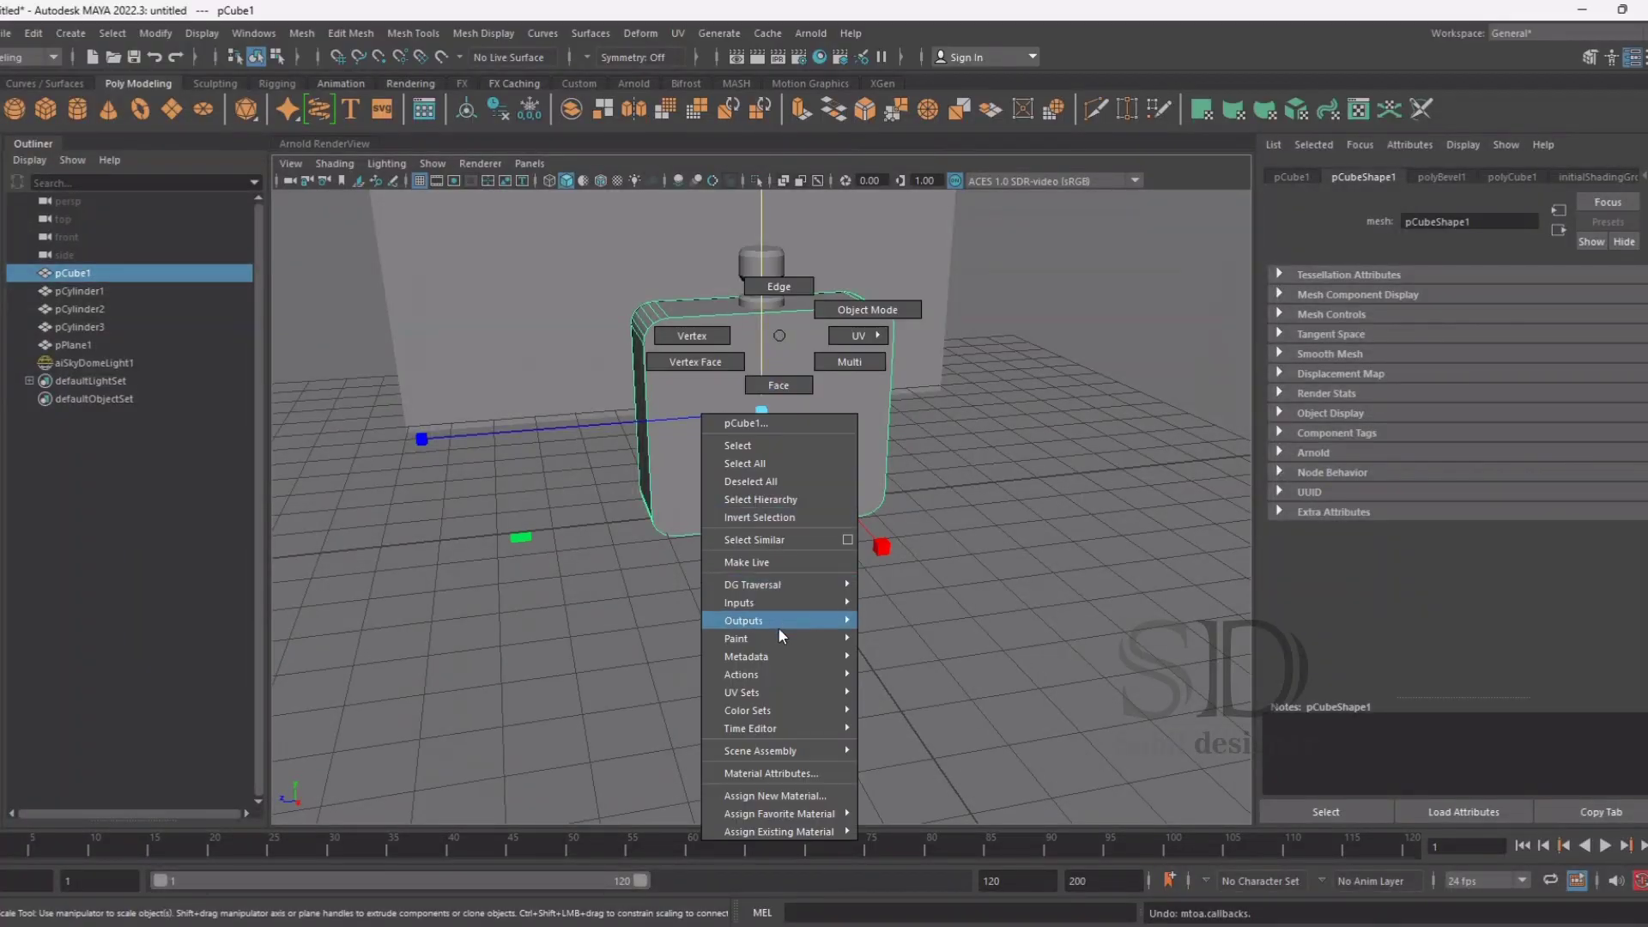
left_click(790, 790)
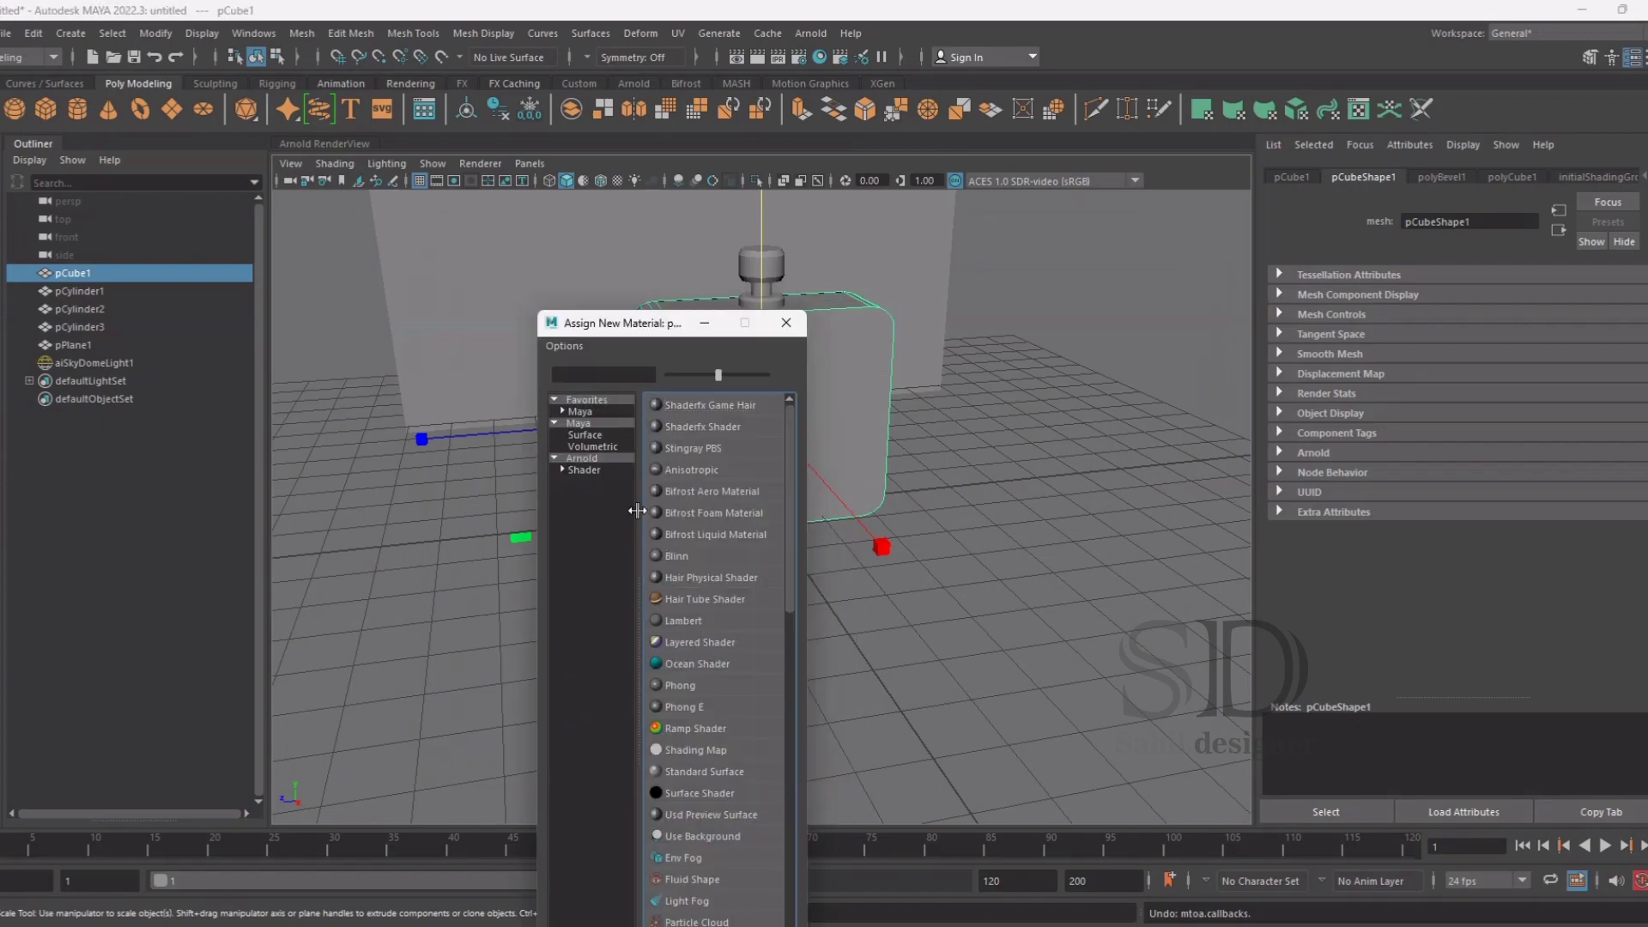
left_click(585, 470)
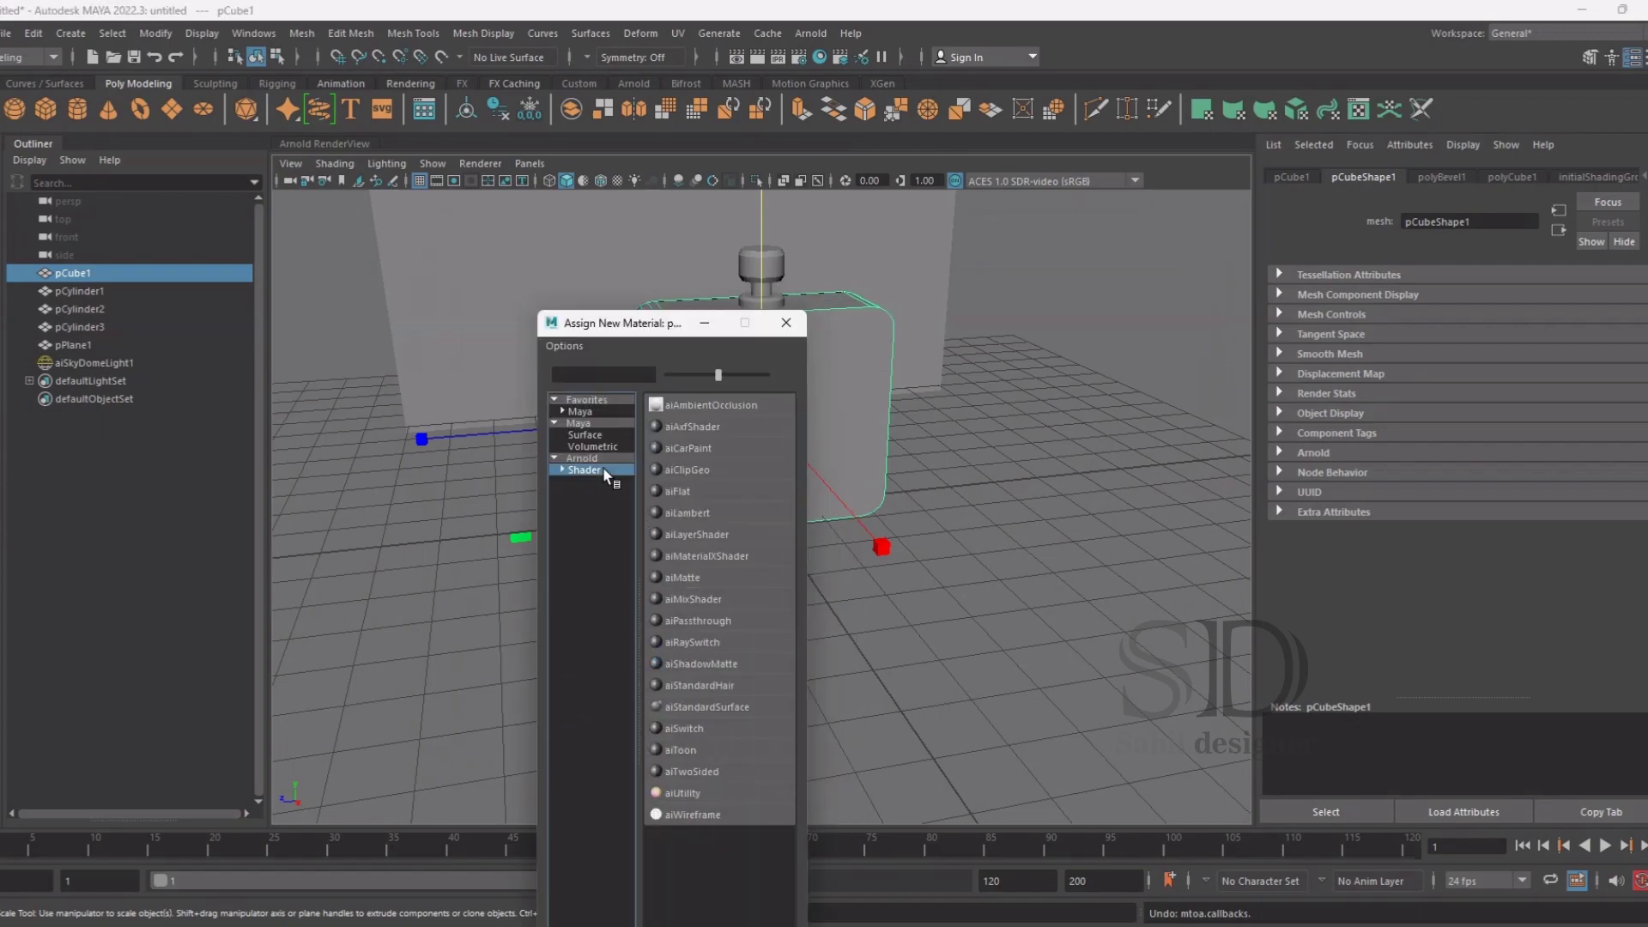
left_click(719, 708)
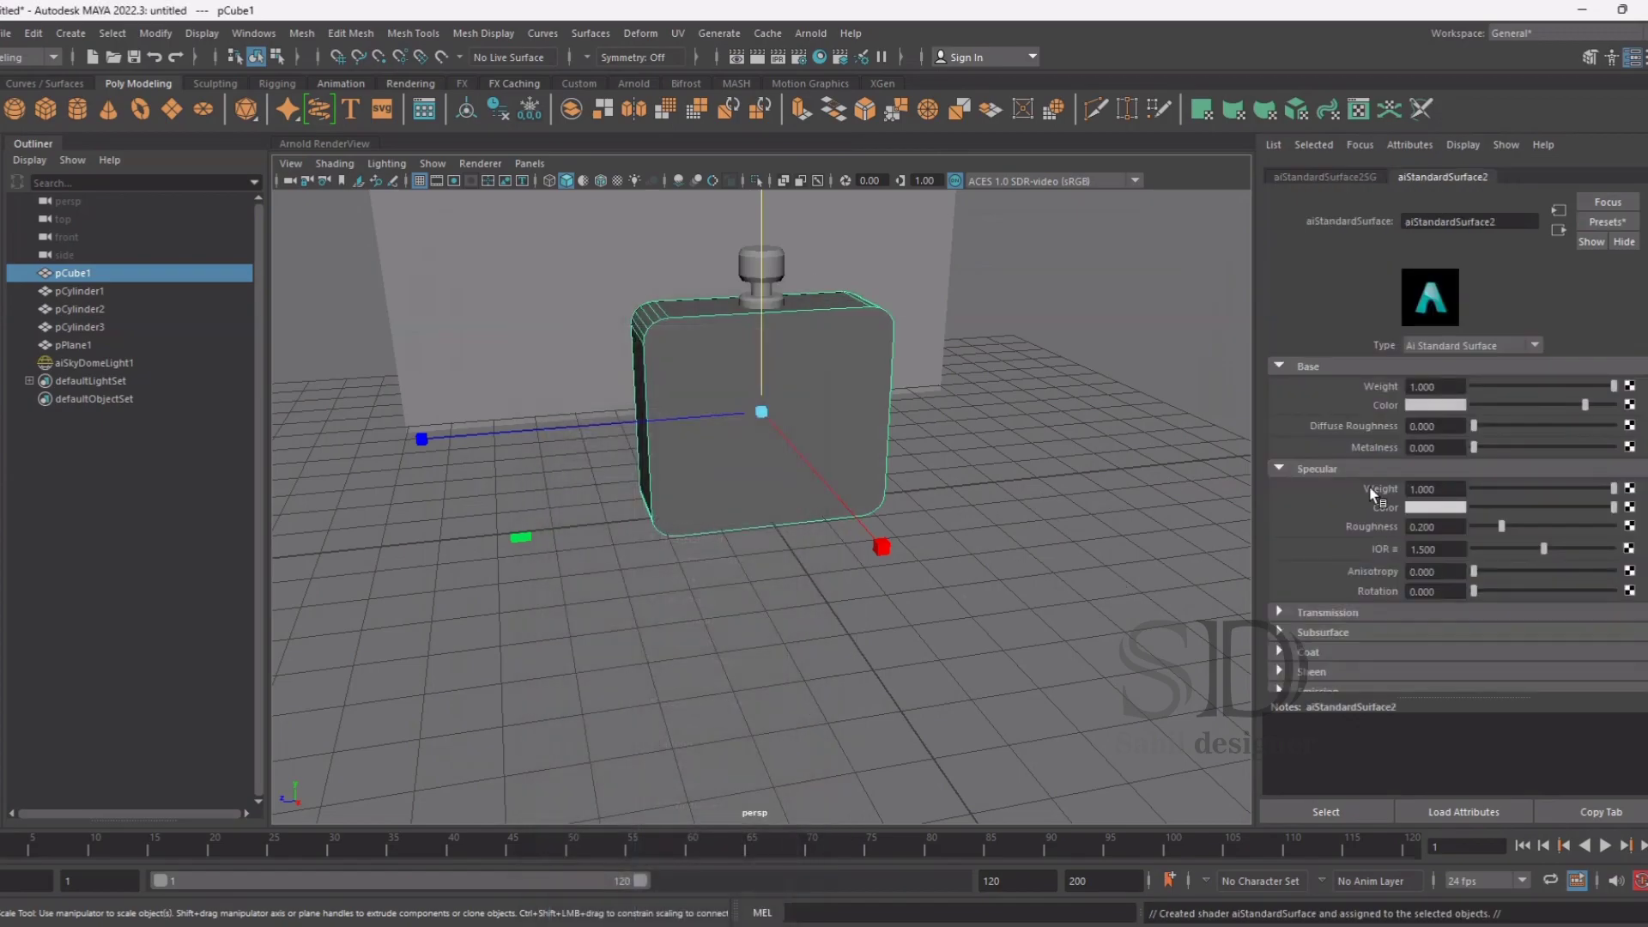
left_click(1620, 222)
mouse_move(1509, 465)
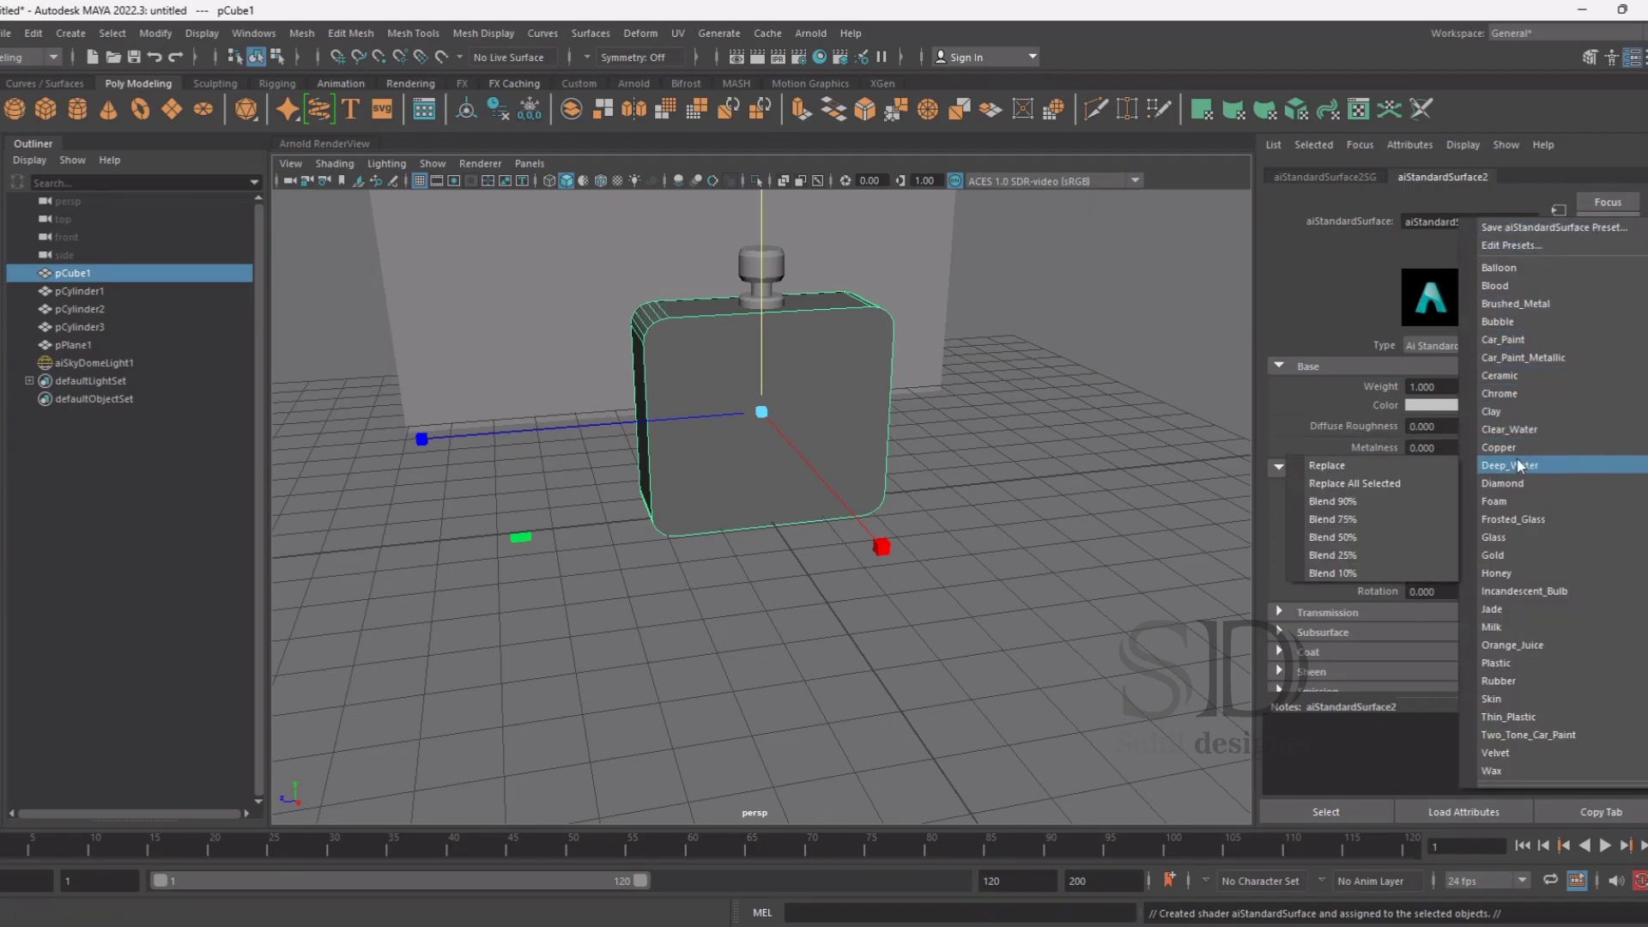
mouse_move(1493, 554)
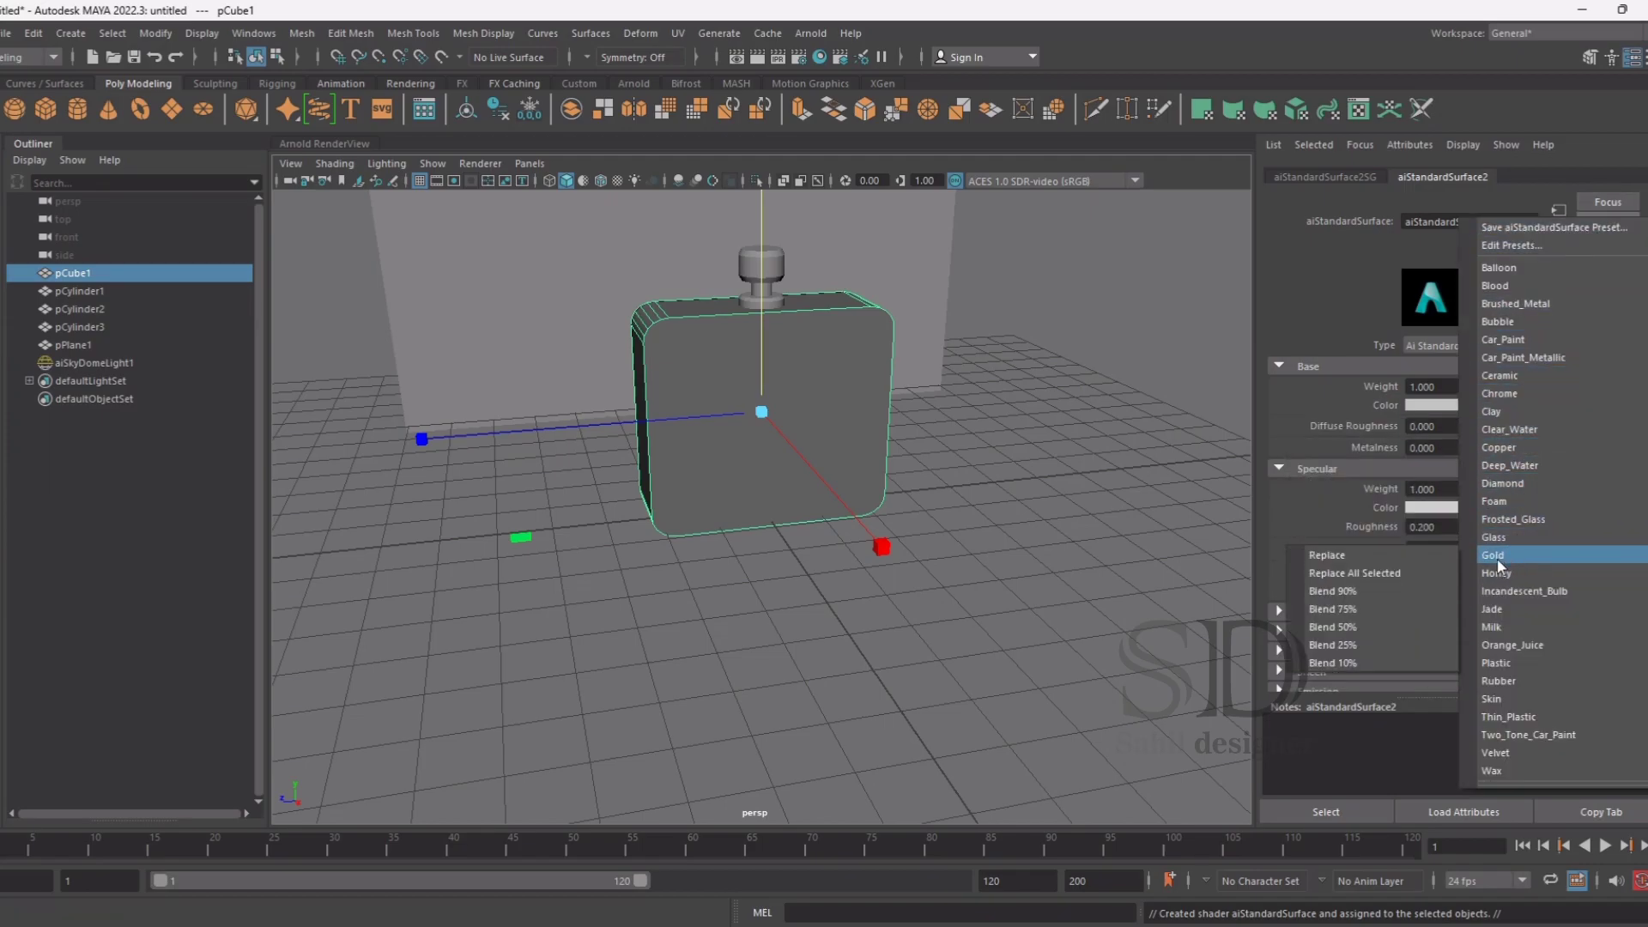
left_click(1442, 555)
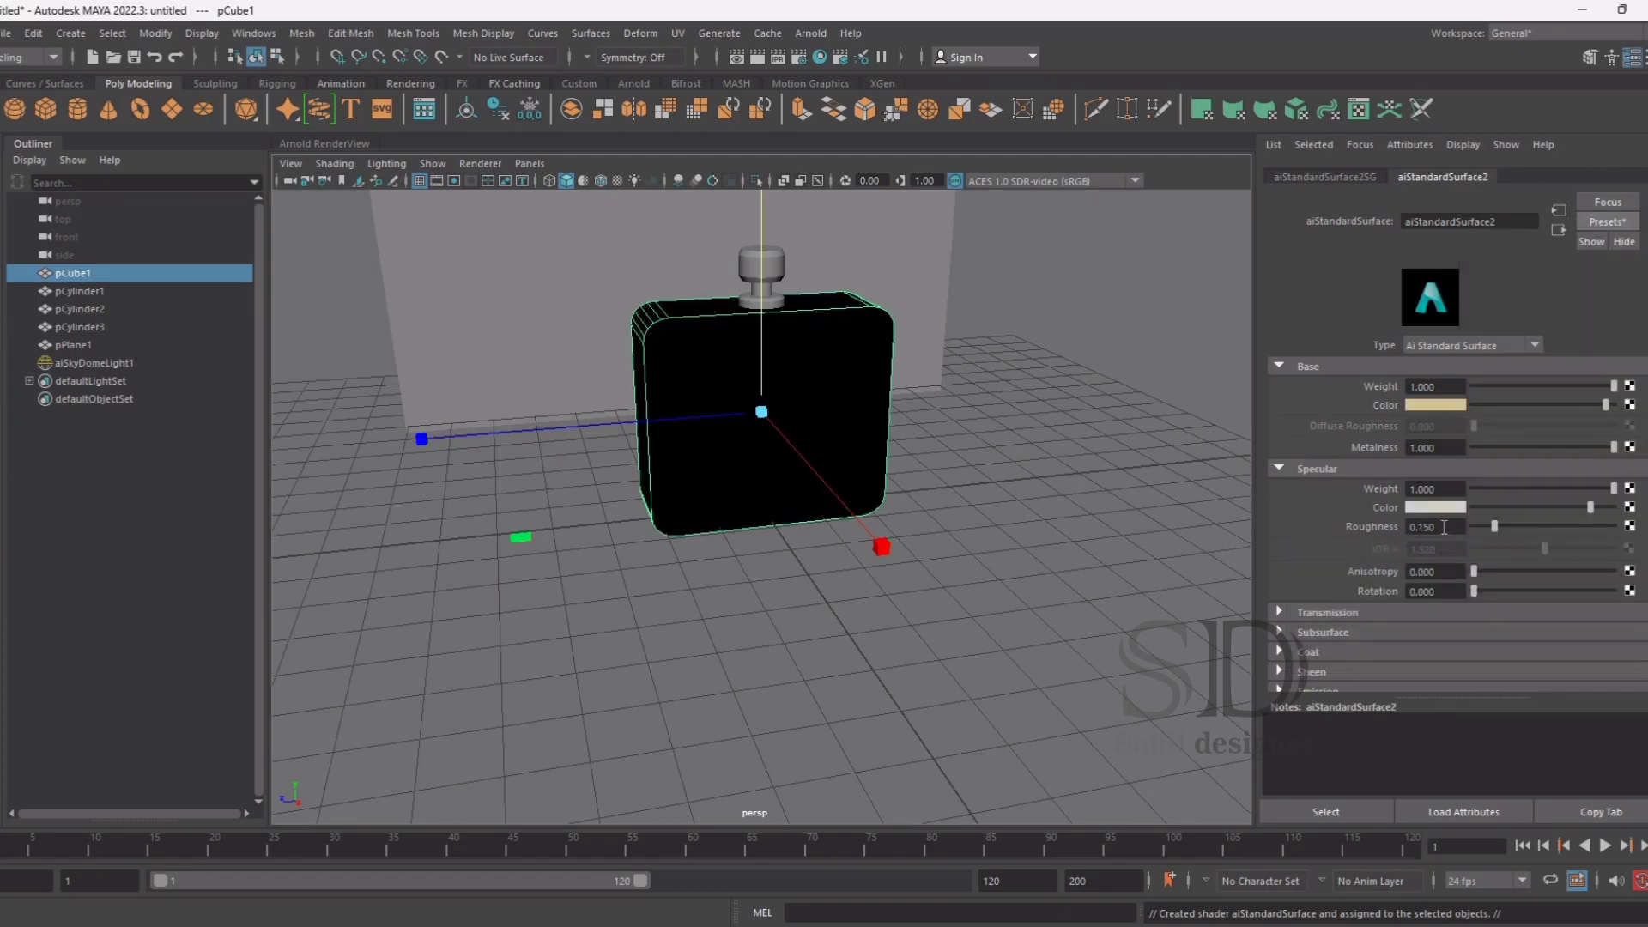
Set the body material's base colour to black (V 0) and render the current frame in Arnold
left_click(1431, 413)
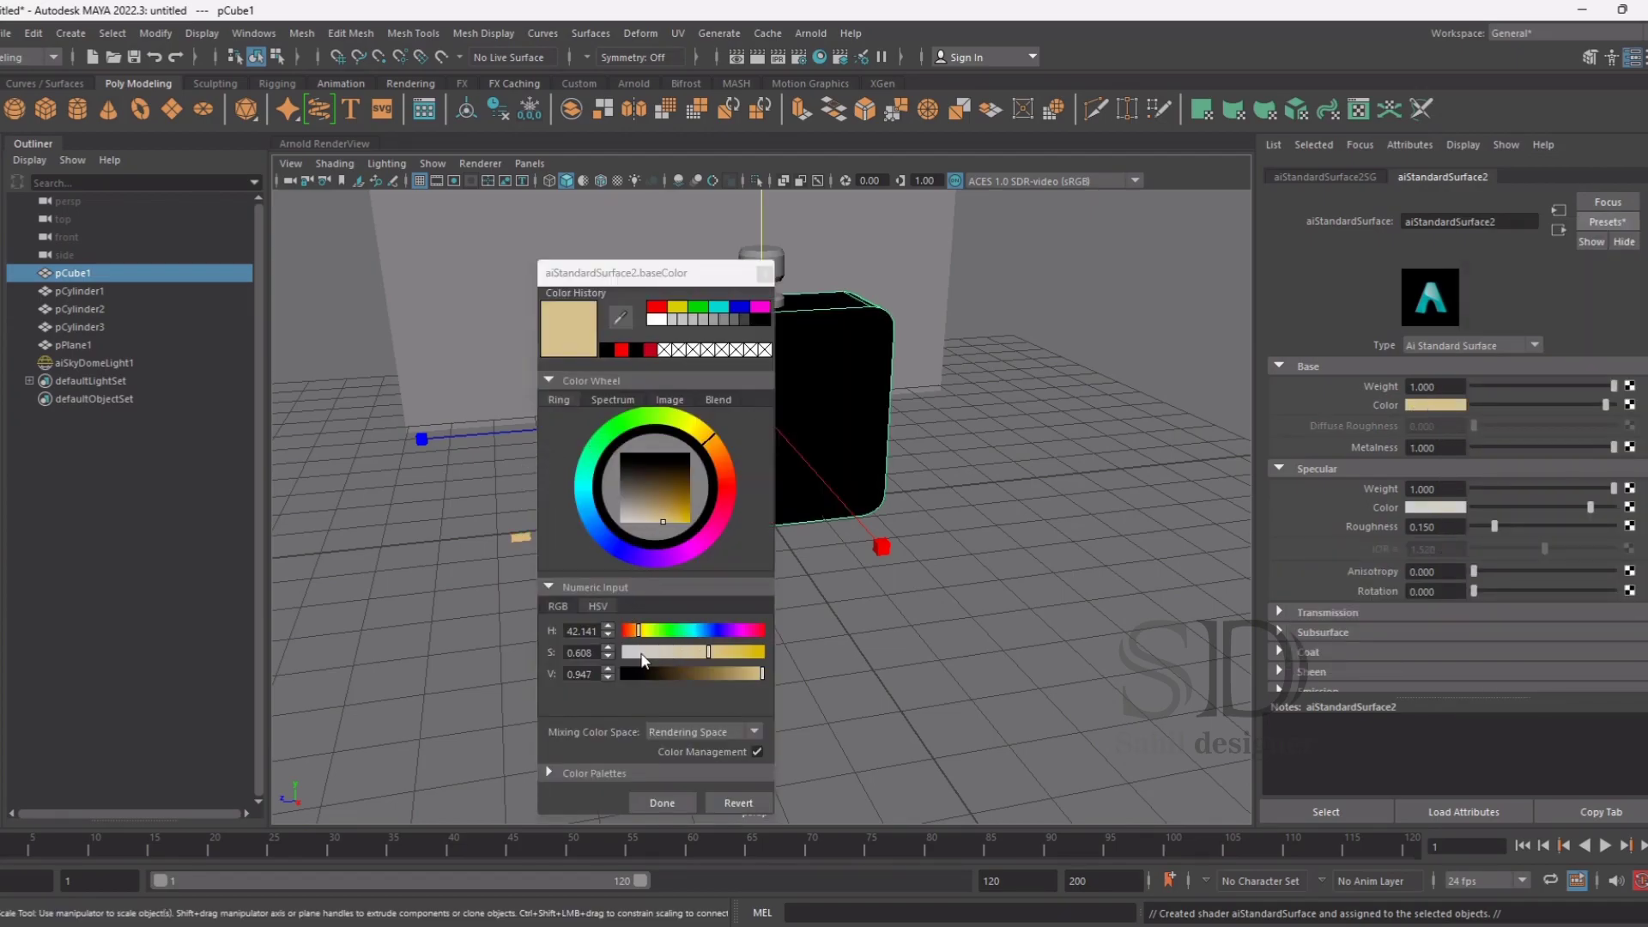
left_click_drag(642, 673, 590, 664)
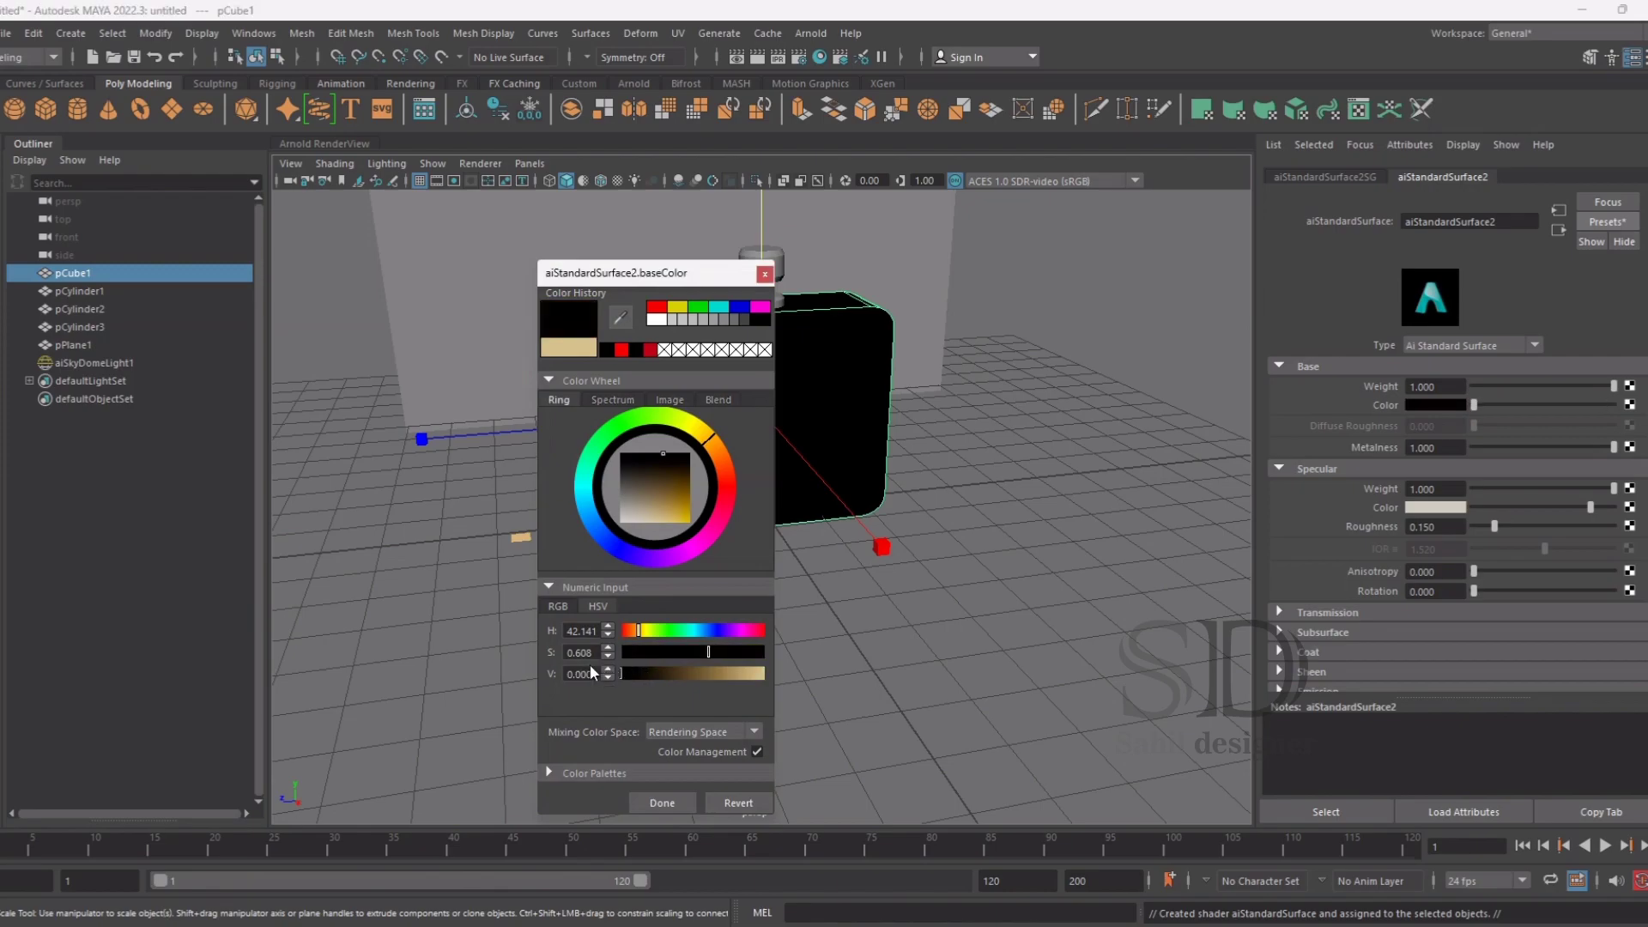
left_click(657, 798)
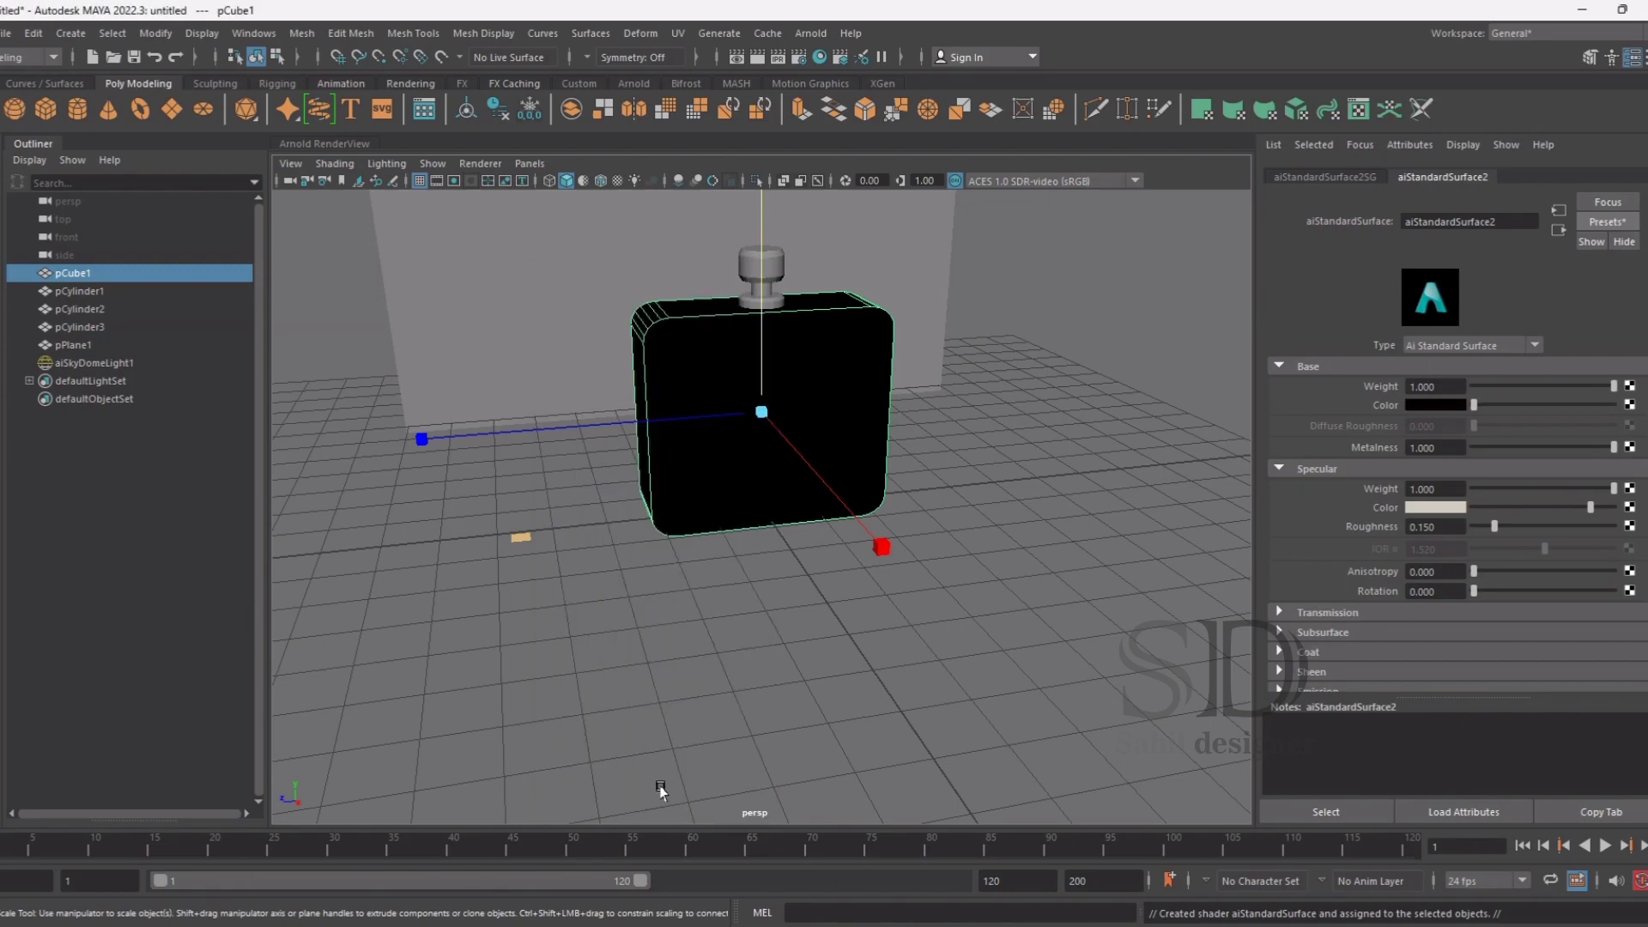
left_click(758, 57)
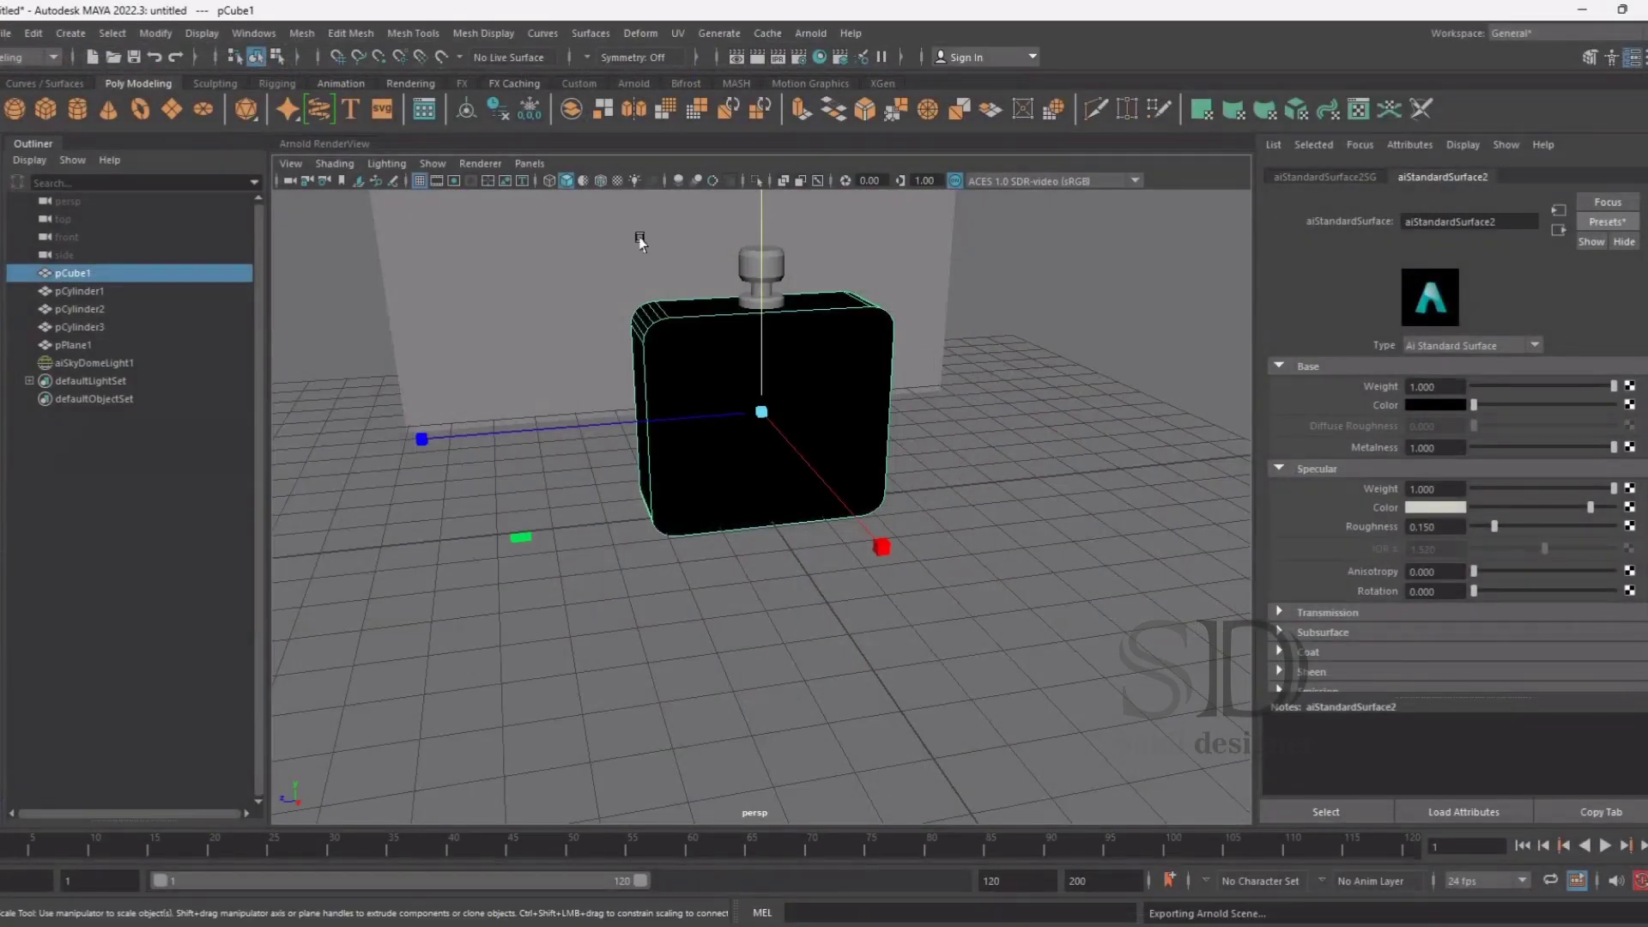
Give the cap pCylinder3 its own aiStandardSurface shader with a black base colour (V 0)
left_click(773, 262)
right_click(773, 263)
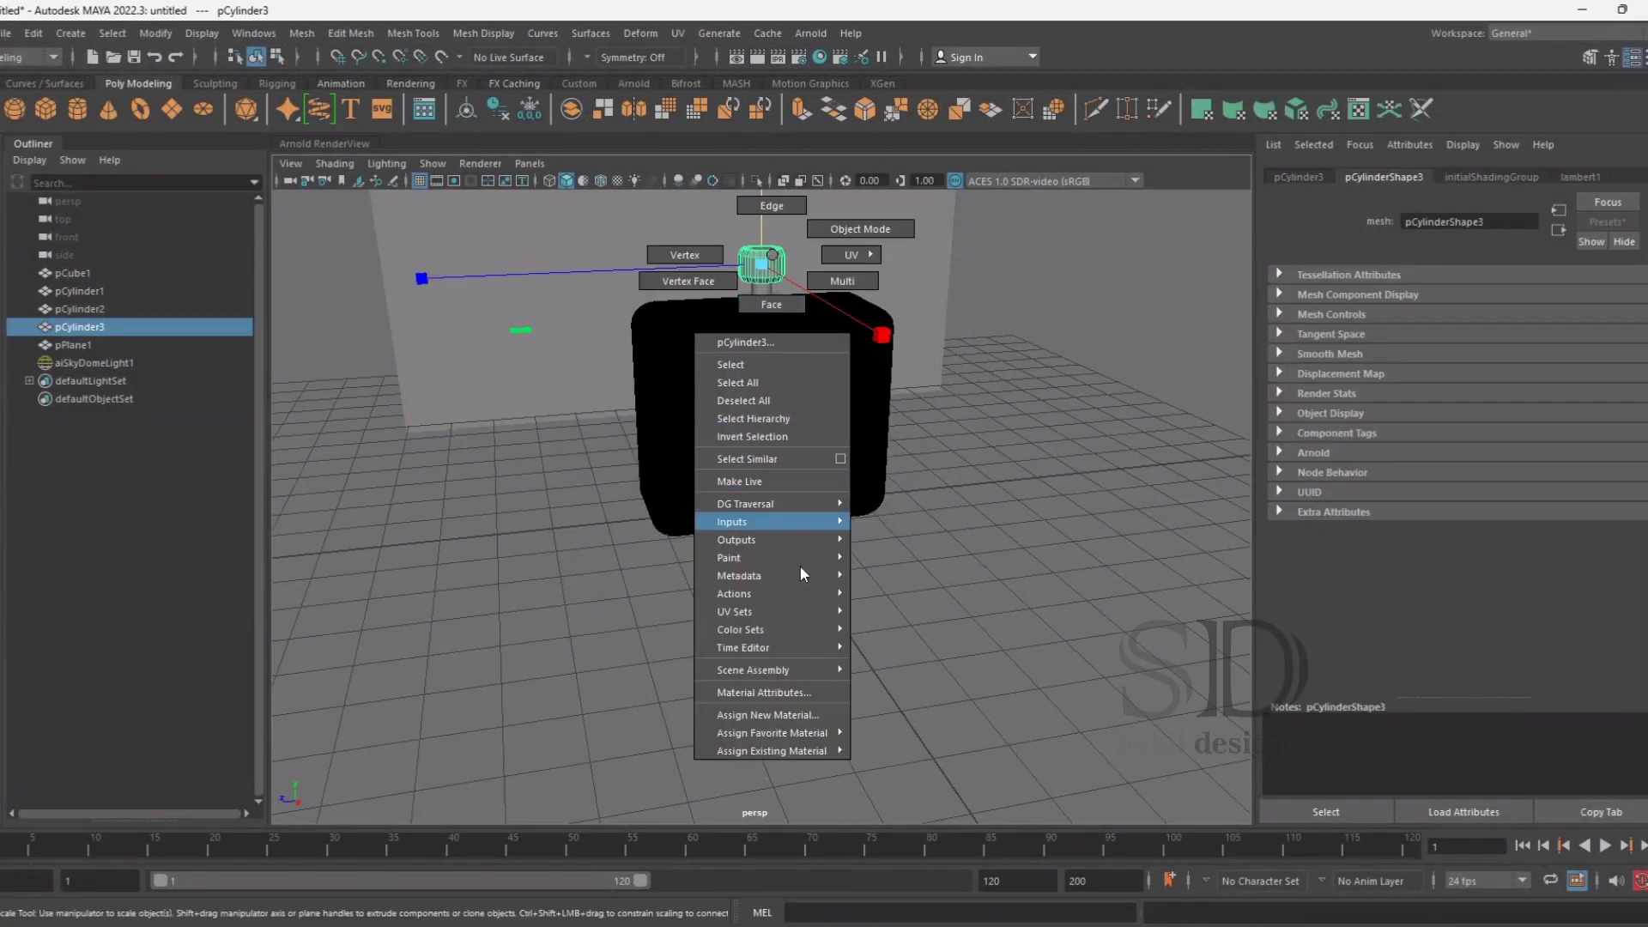
left_click(804, 714)
left_click(584, 470)
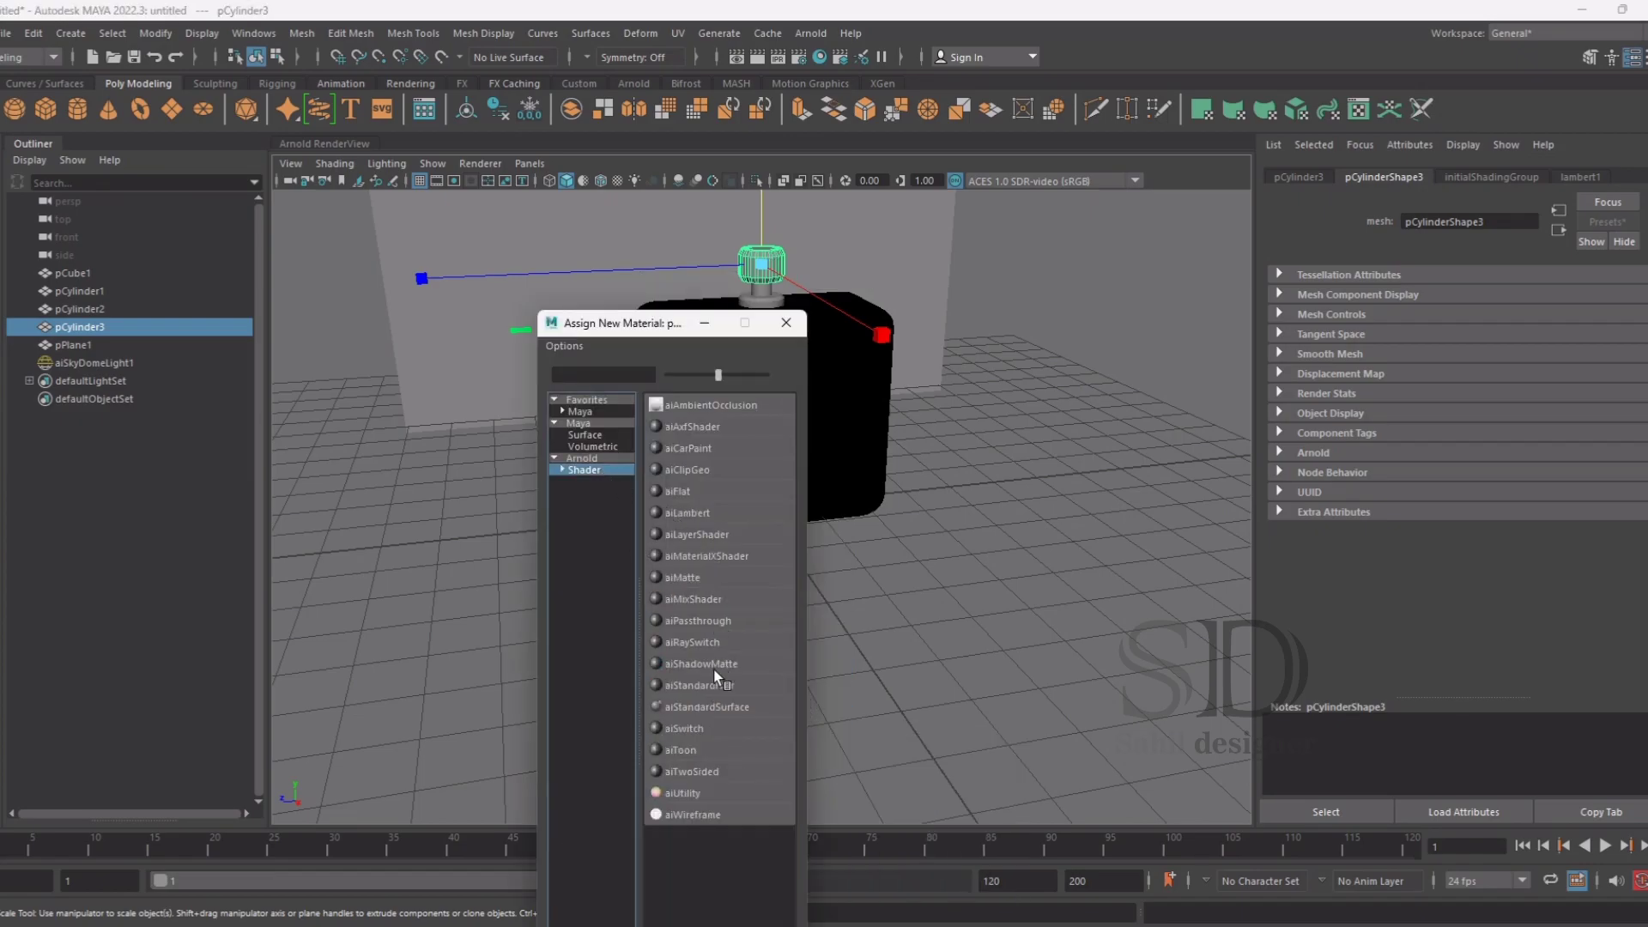
left_click(720, 706)
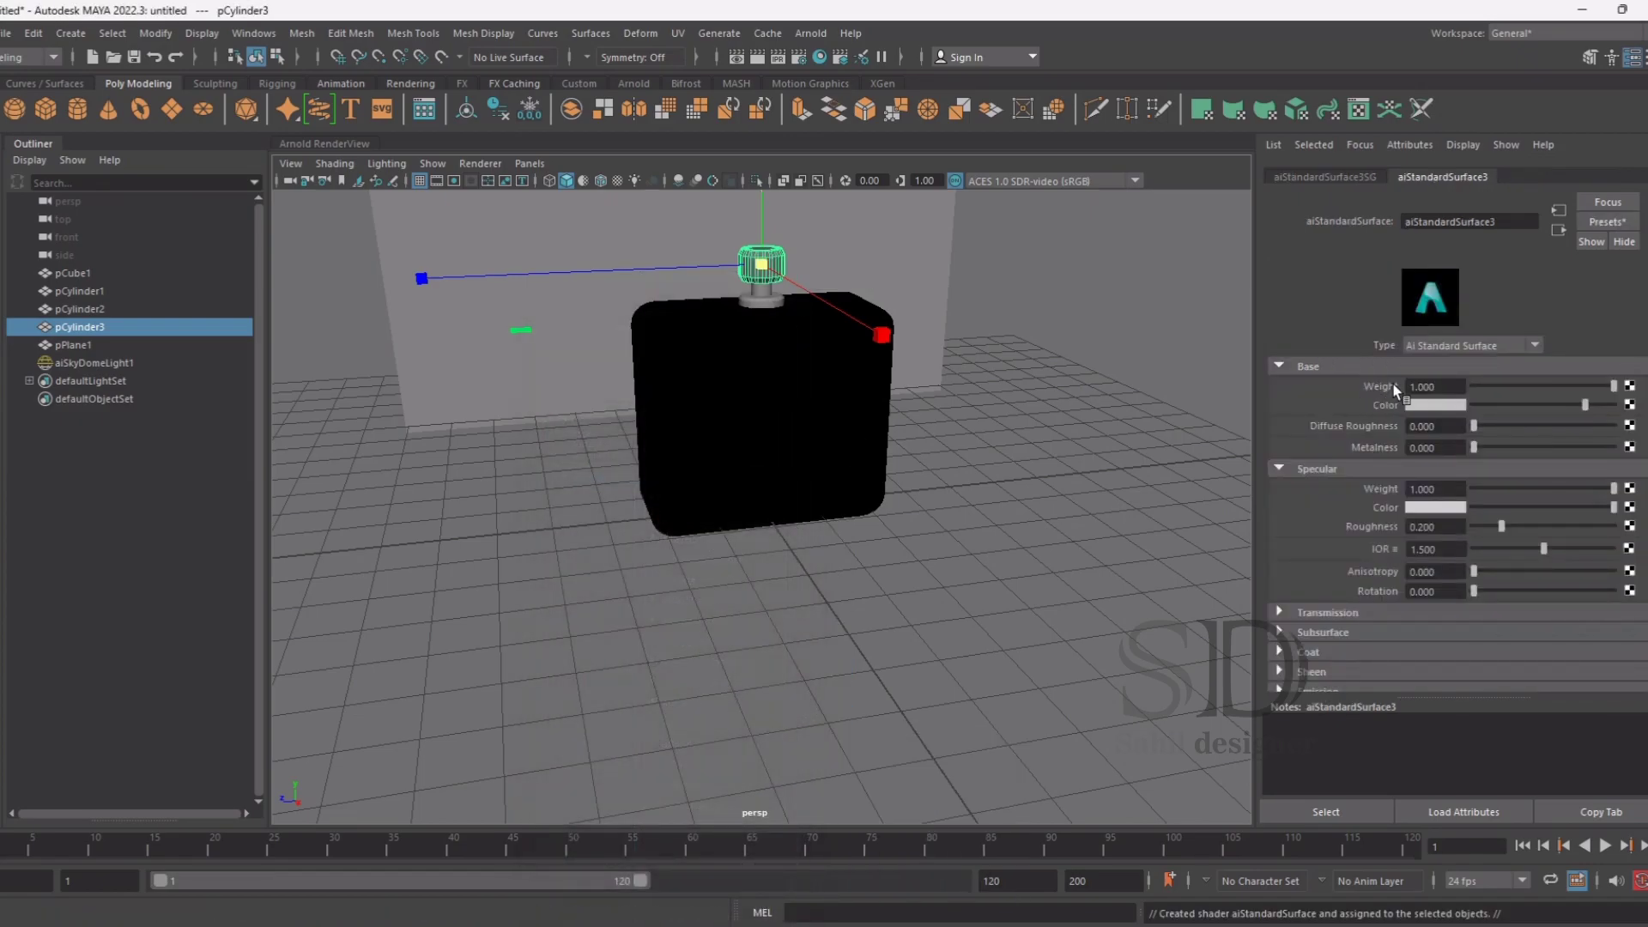
left_click(1457, 407)
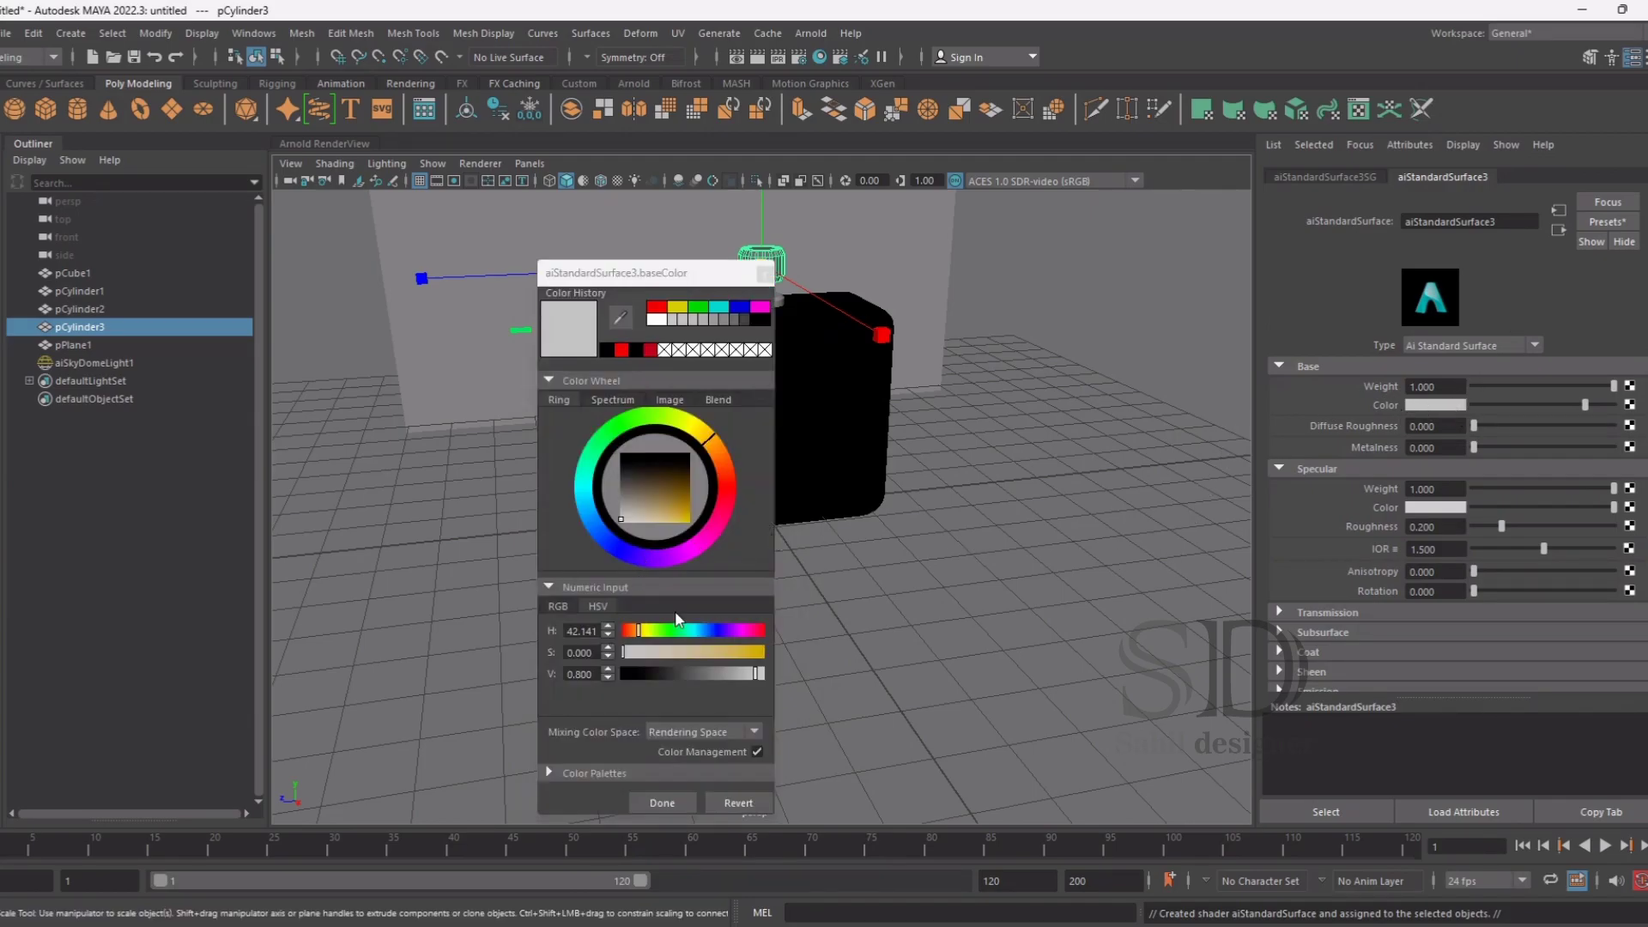
left_click_drag(709, 671, 580, 671)
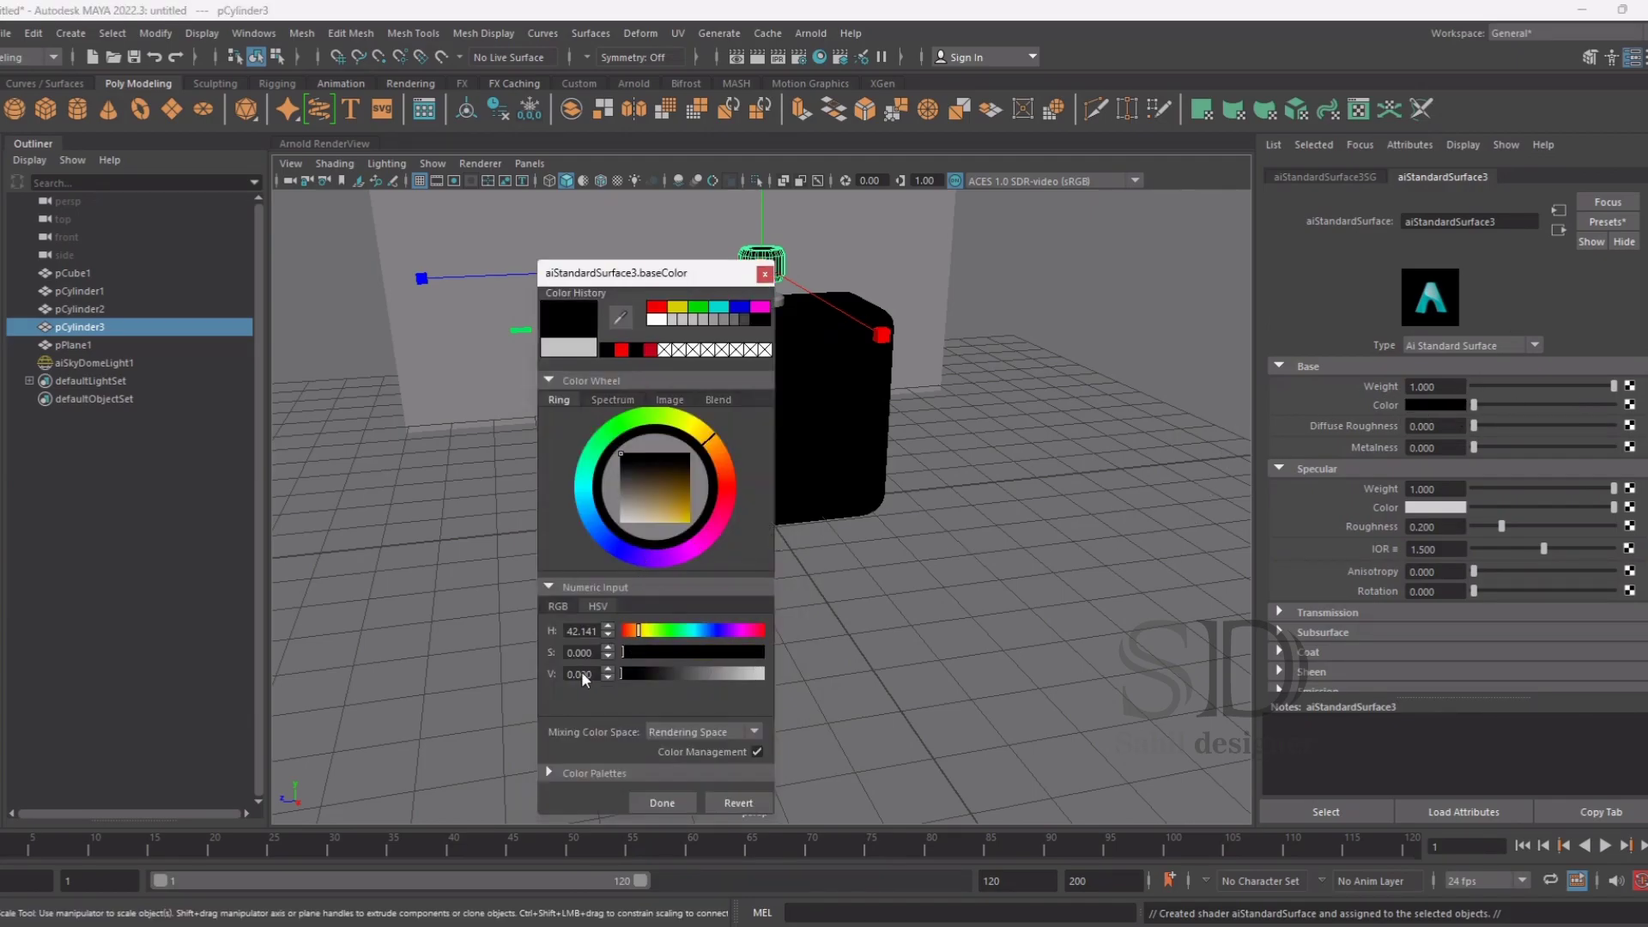
left_click(683, 807)
left_click(1034, 343)
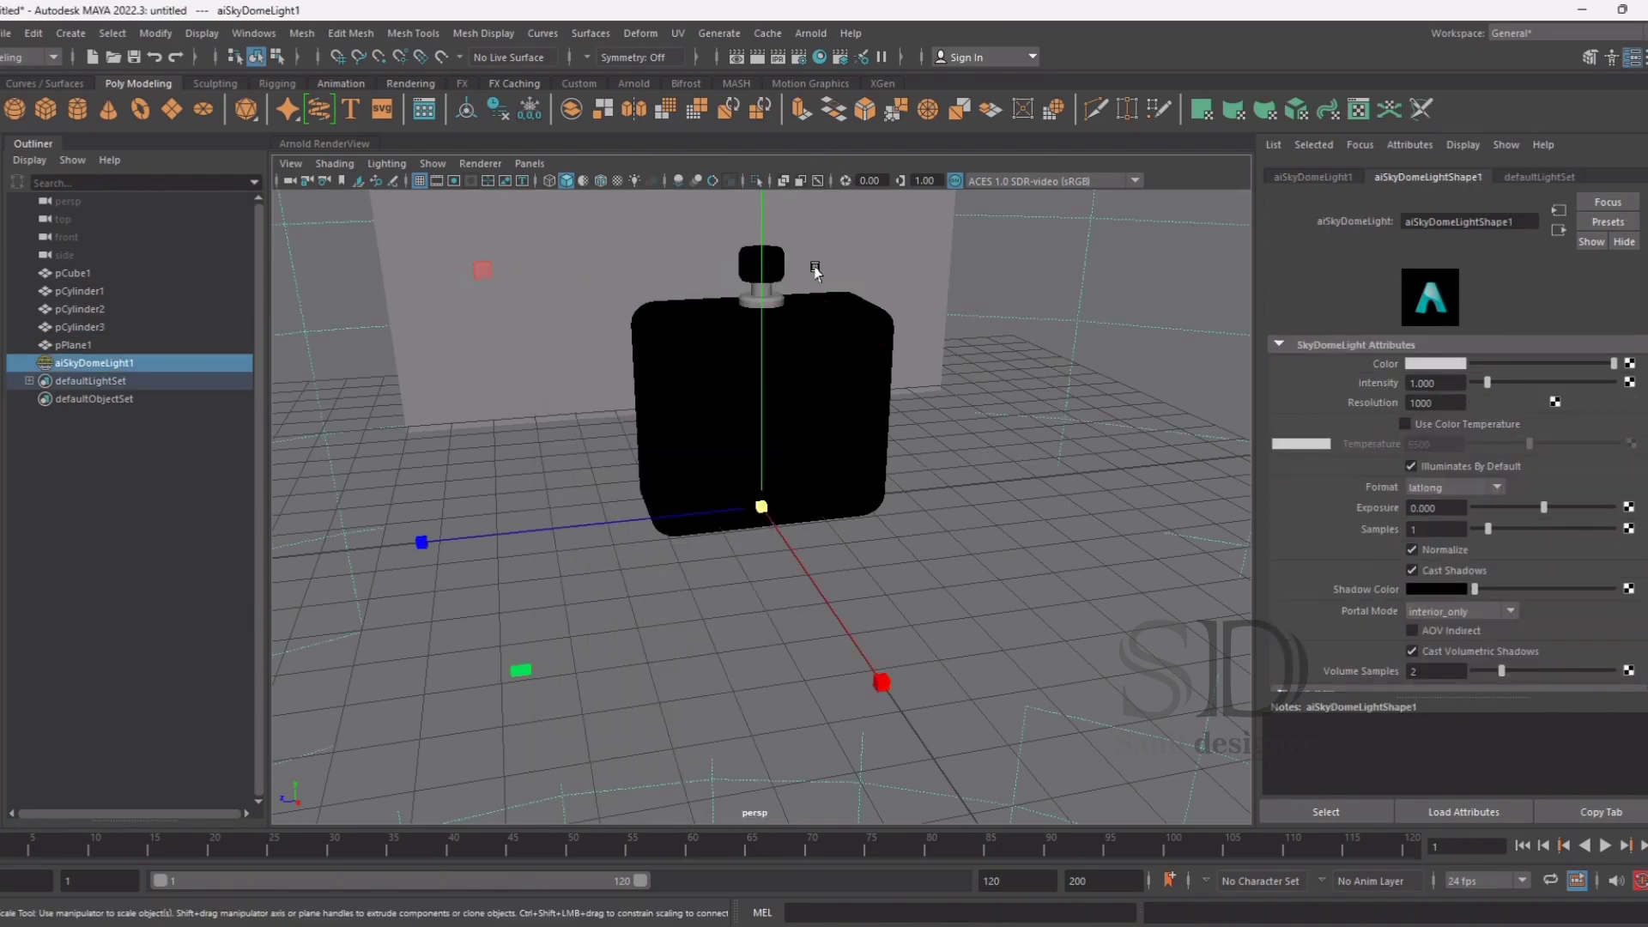
Slightly adjust the neck ring's scale, then select both neck cylinders pCylinder1 and pCylinder2
left_click(771, 294)
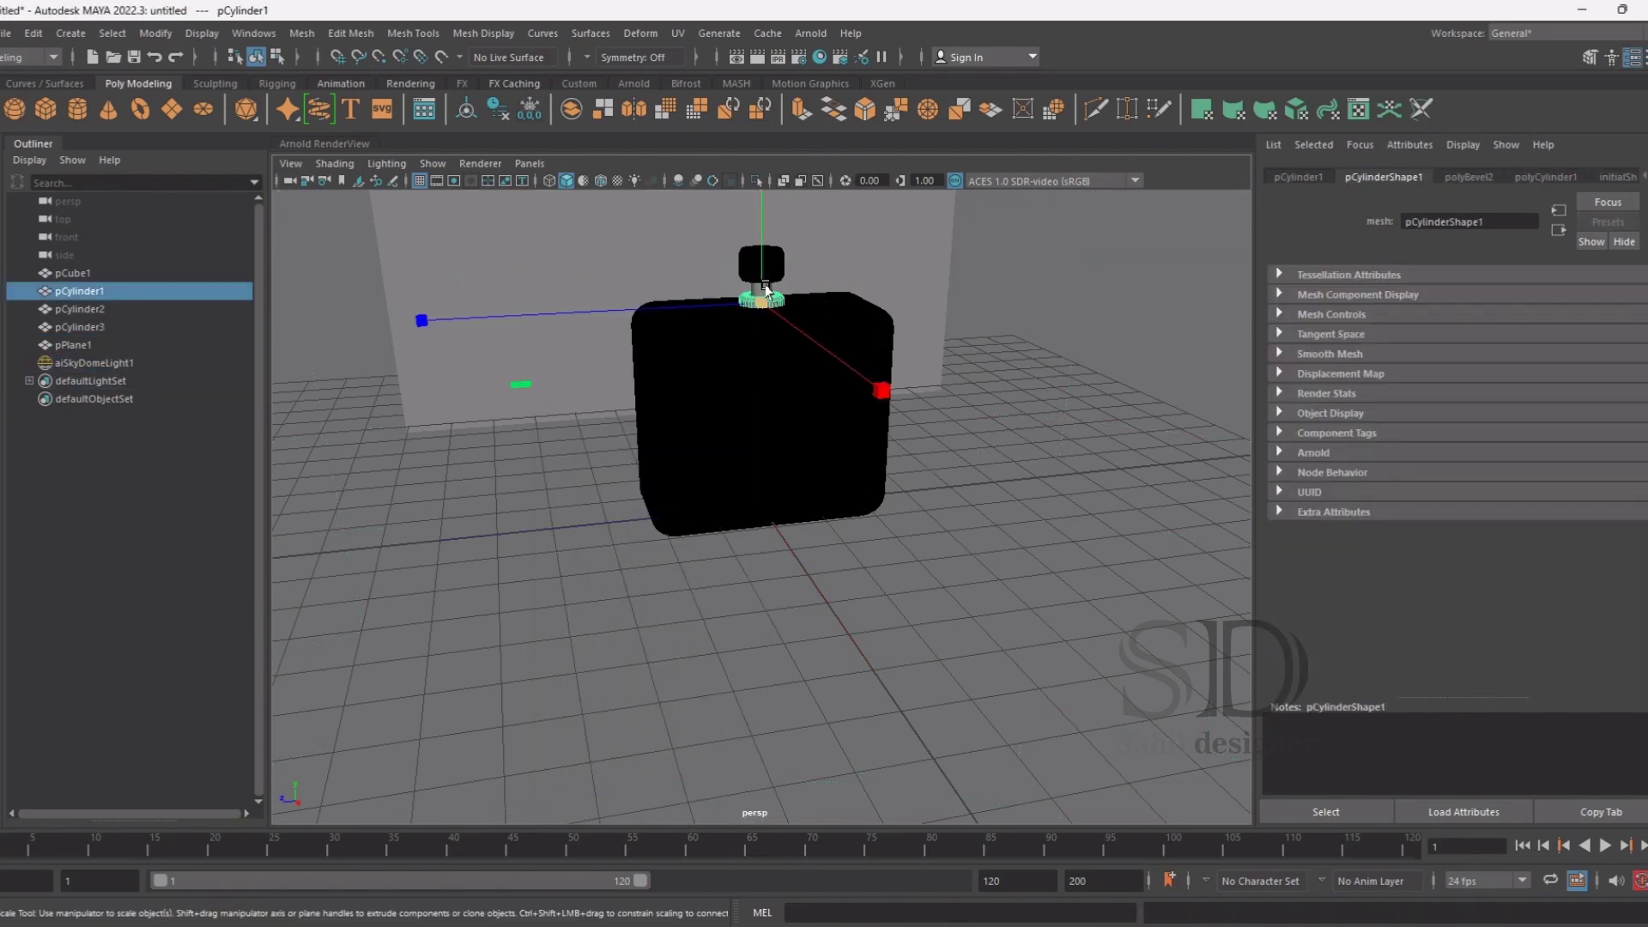
scroll(766, 290, "up", 5)
scroll(762, 290, "down", 4)
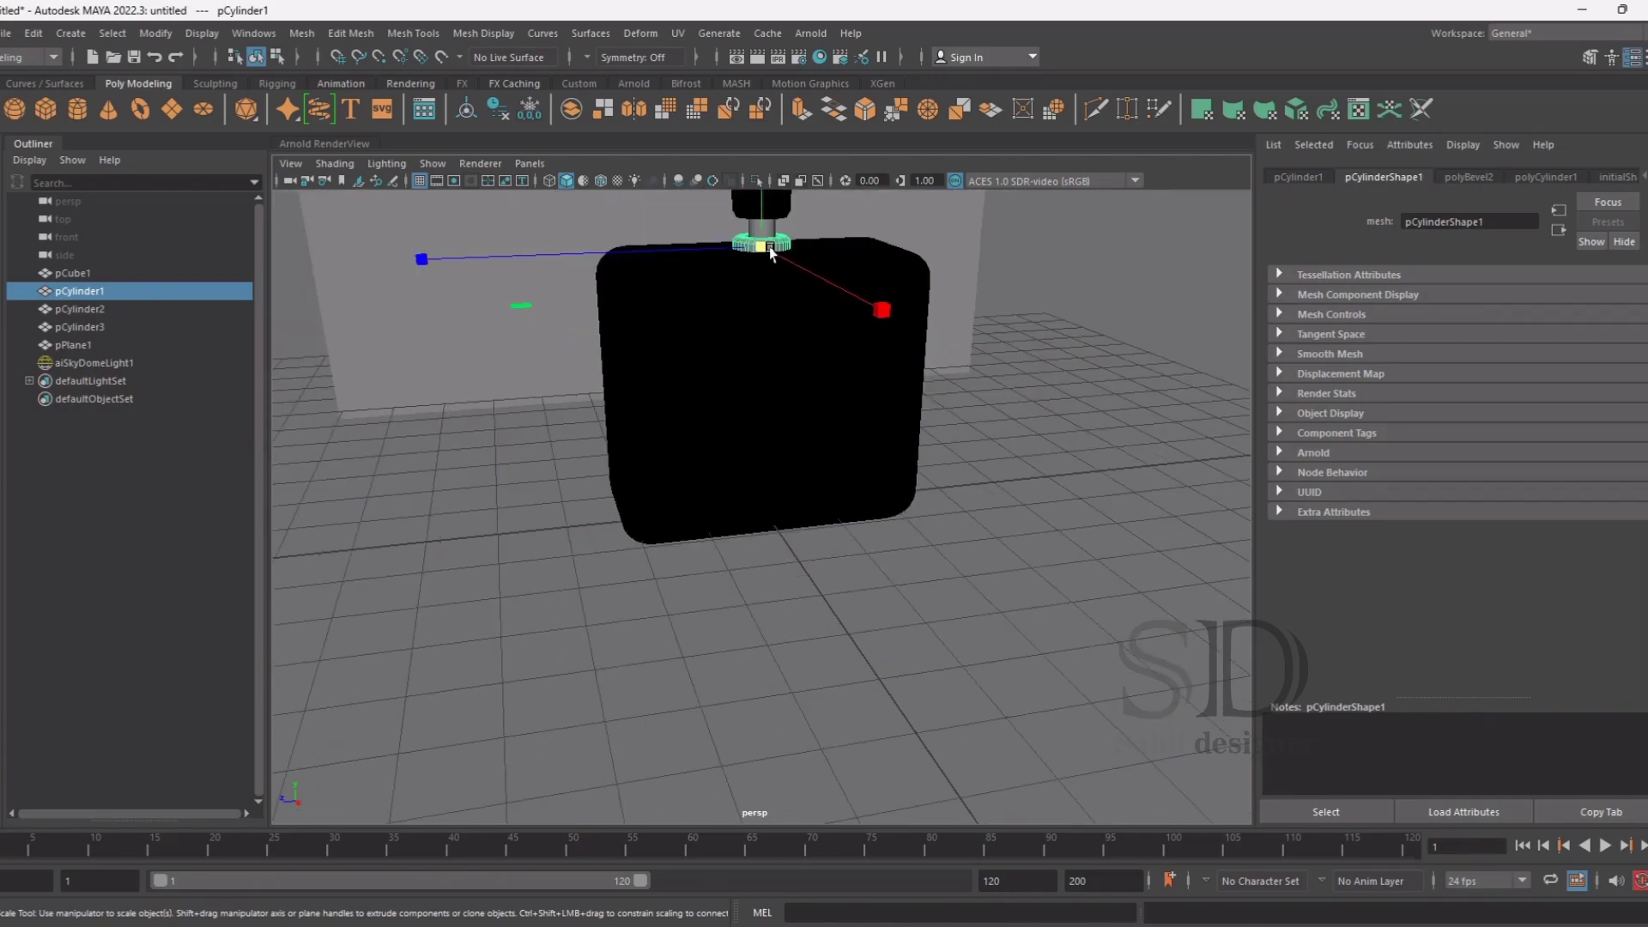
left_click(769, 228)
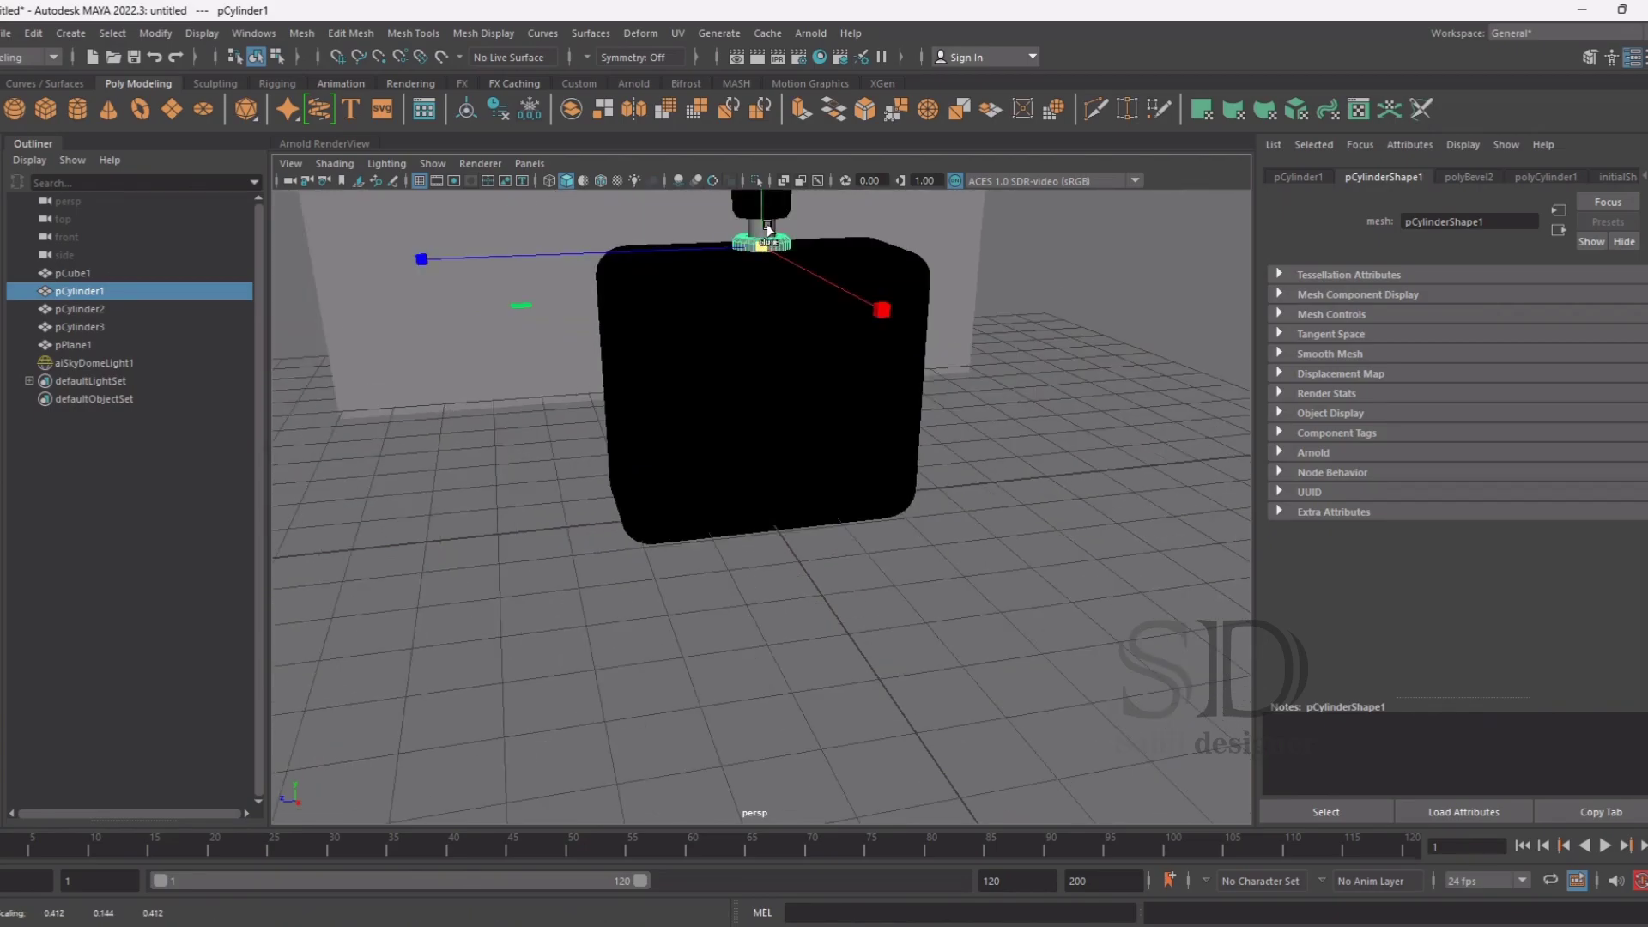
key("q")
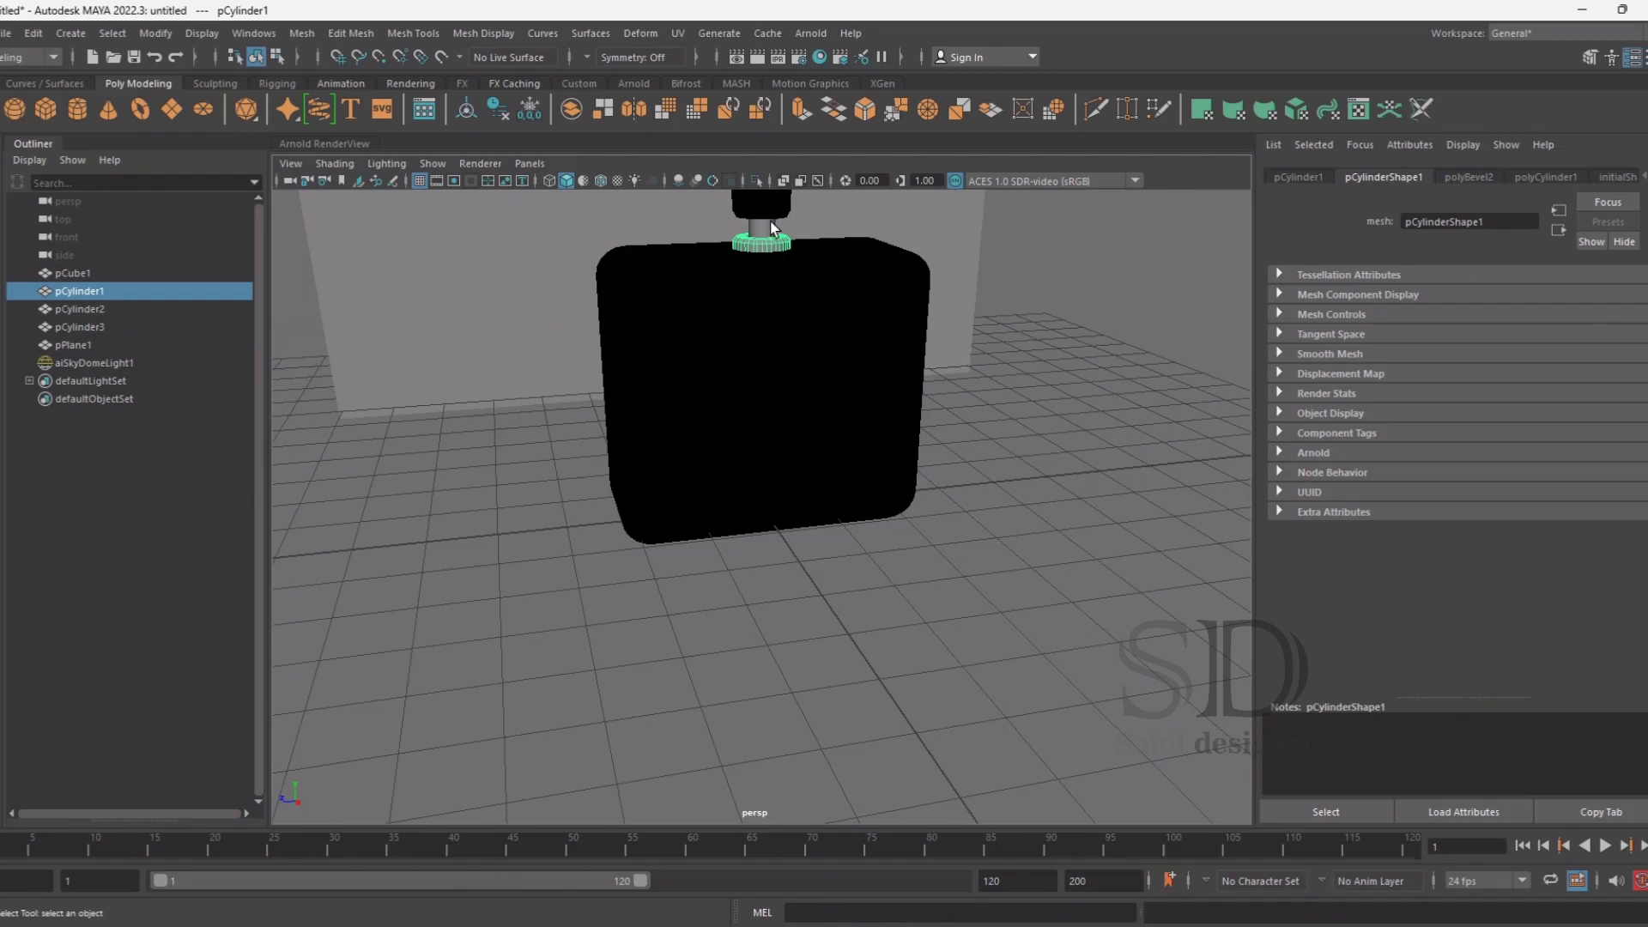
left_click(770, 221, "shift")
left_click(769, 209, "ctrl")
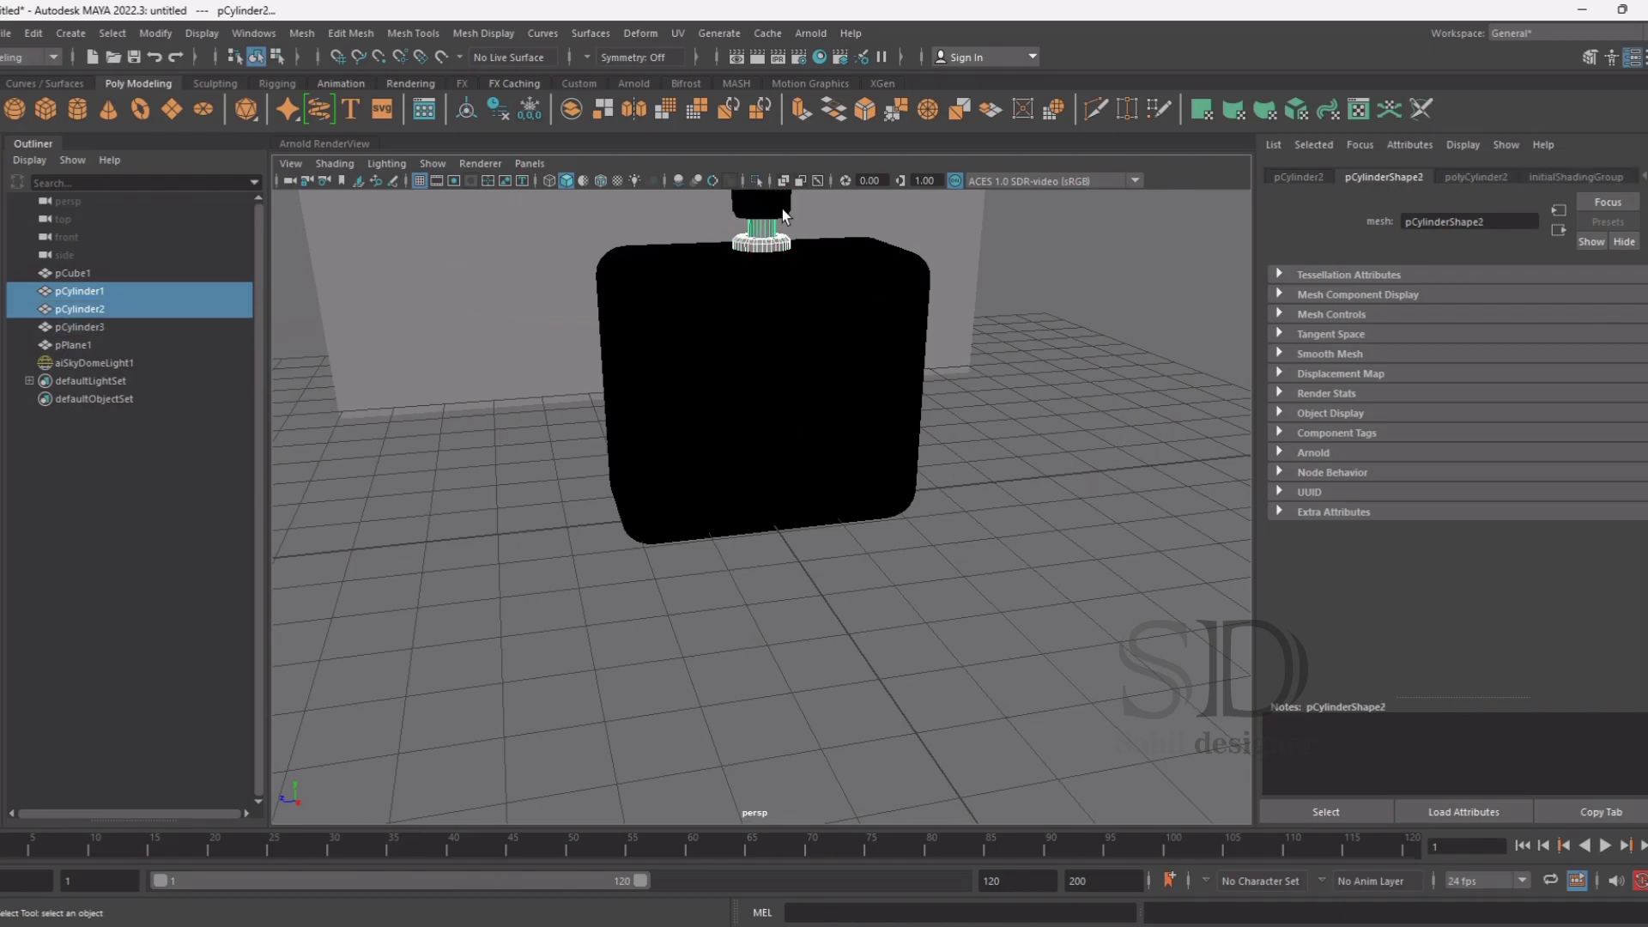
Assign the neck pieces a new aiStandardSurface shader with dark grey base colour (V about 0.21)
right_click(761, 235)
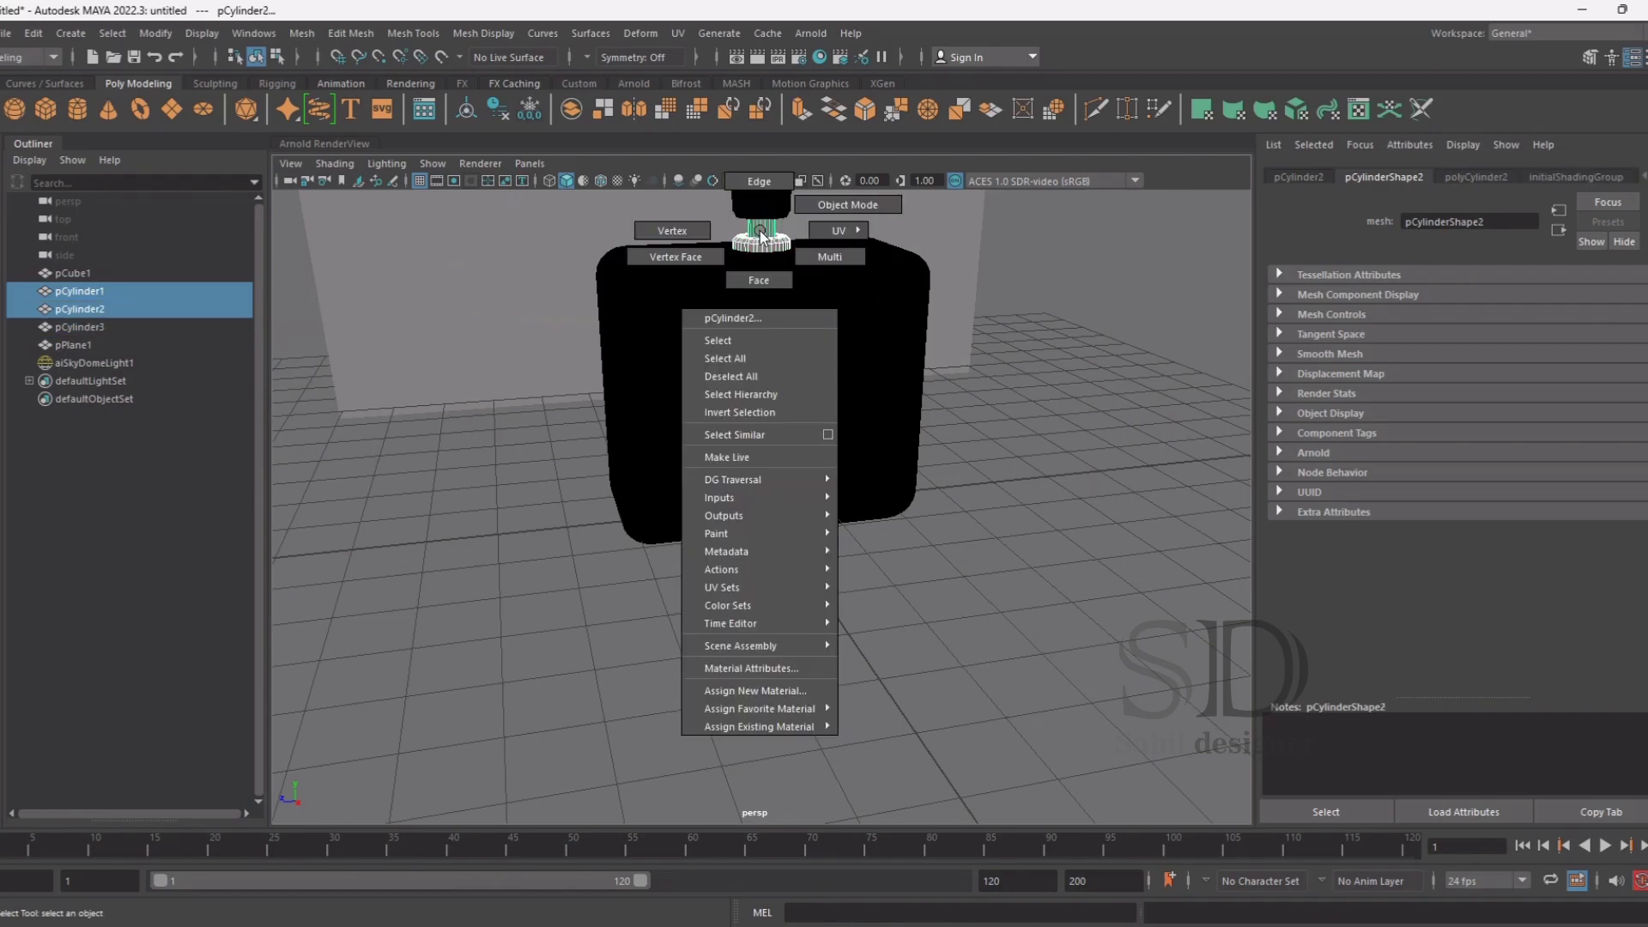
left_click(759, 692)
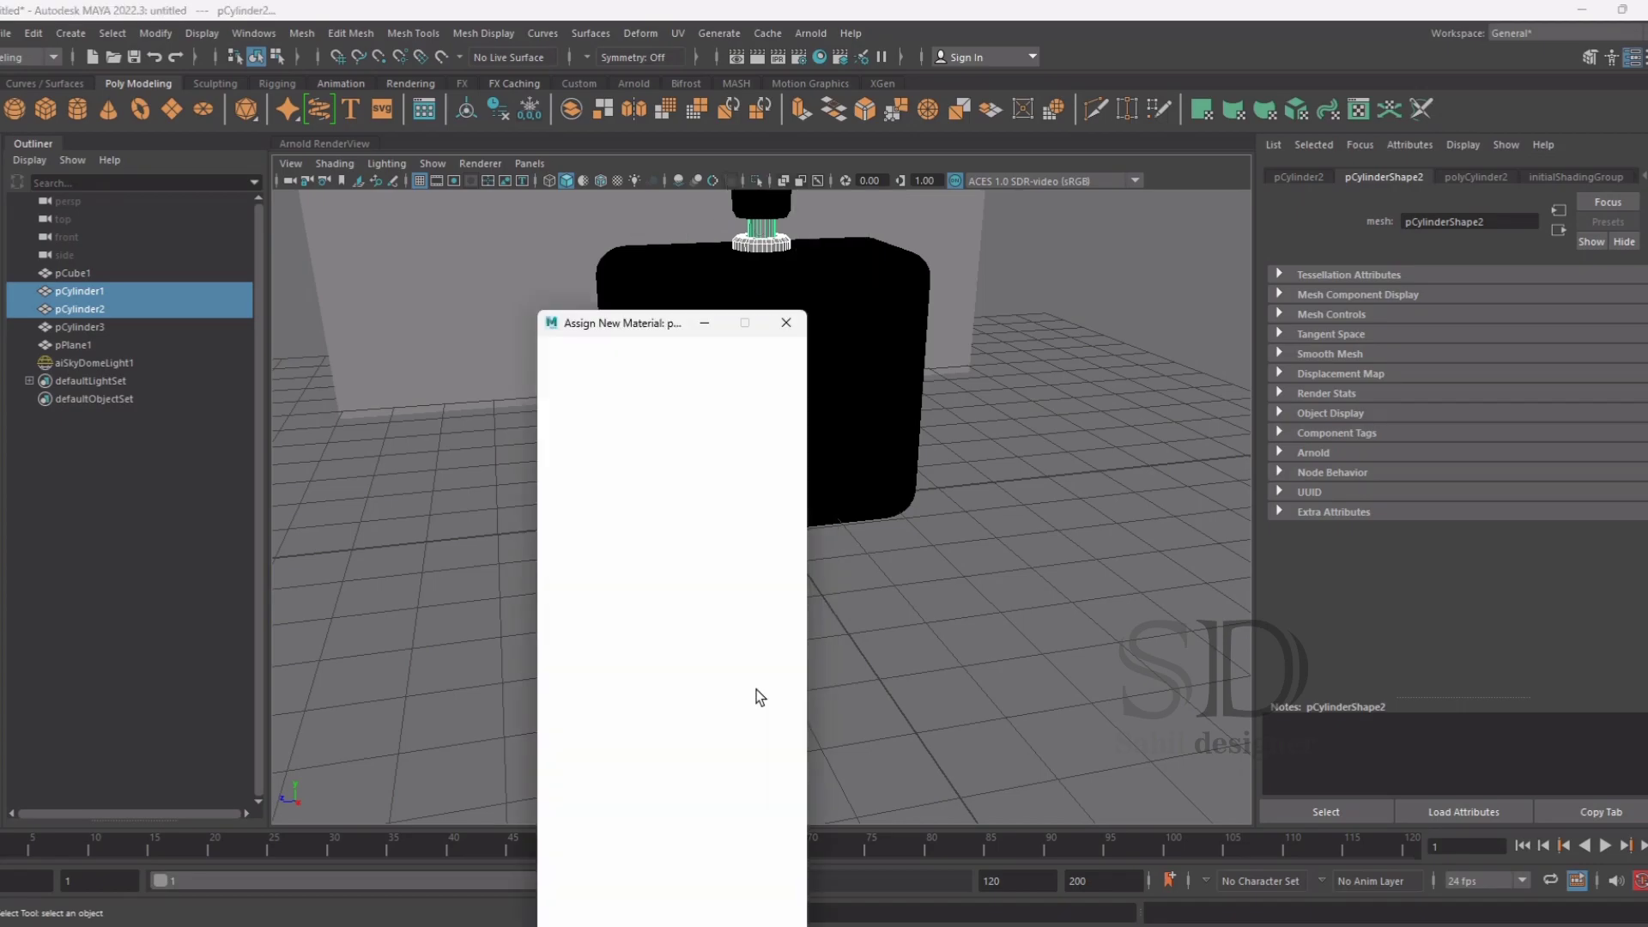
left_click(605, 474)
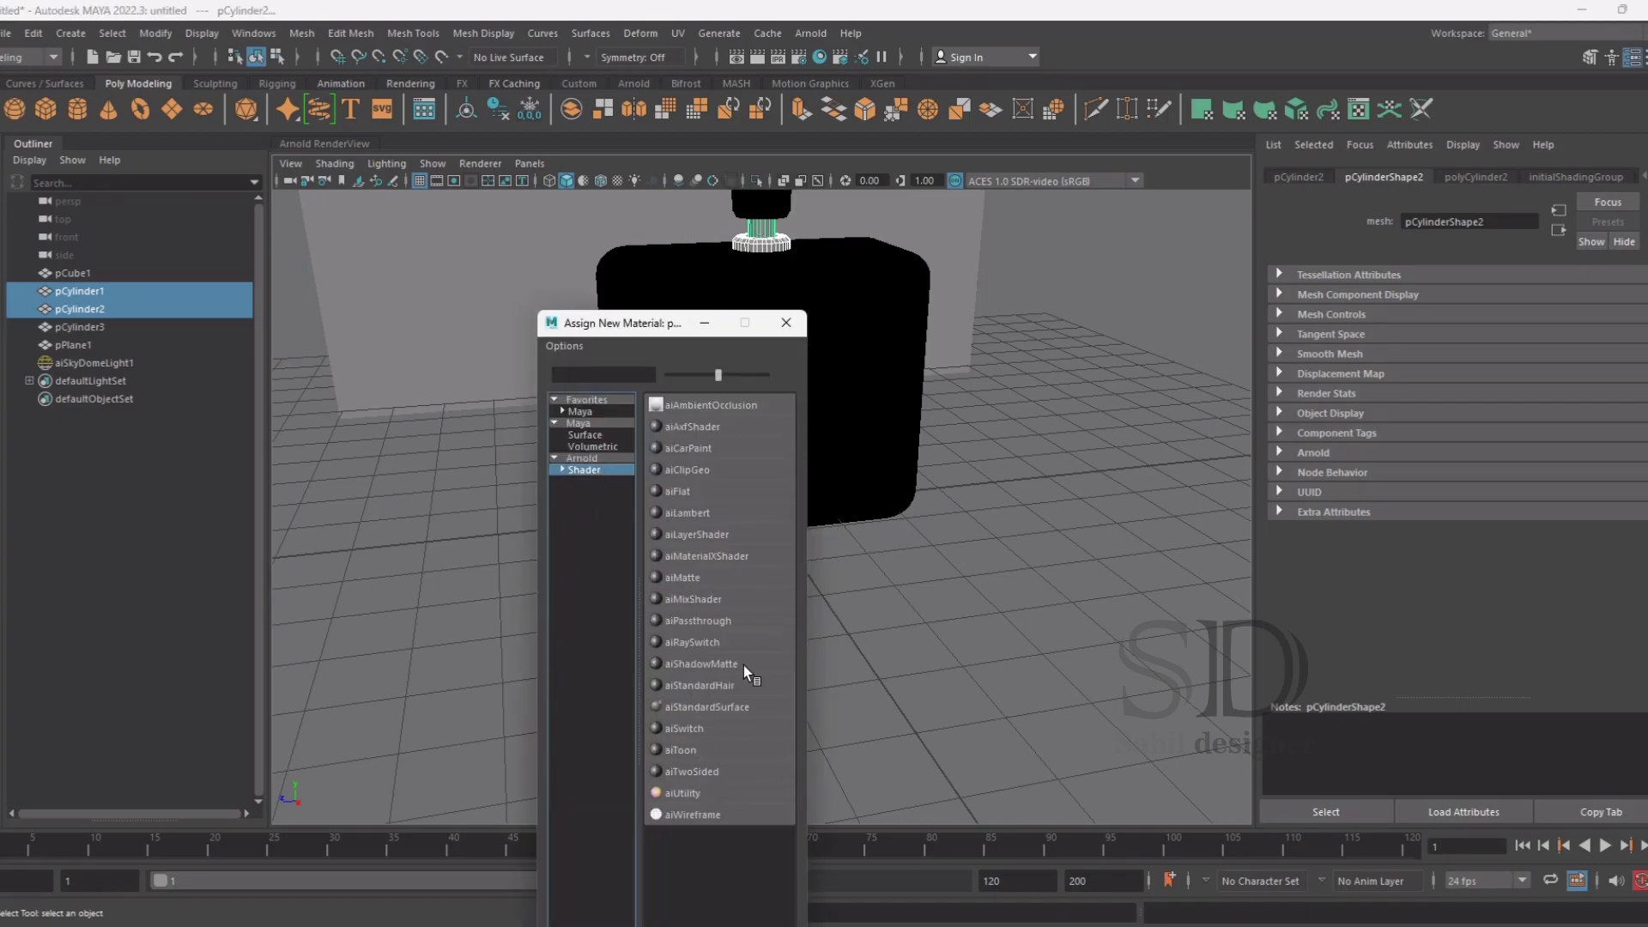
left_click(752, 709)
left_click(1456, 407)
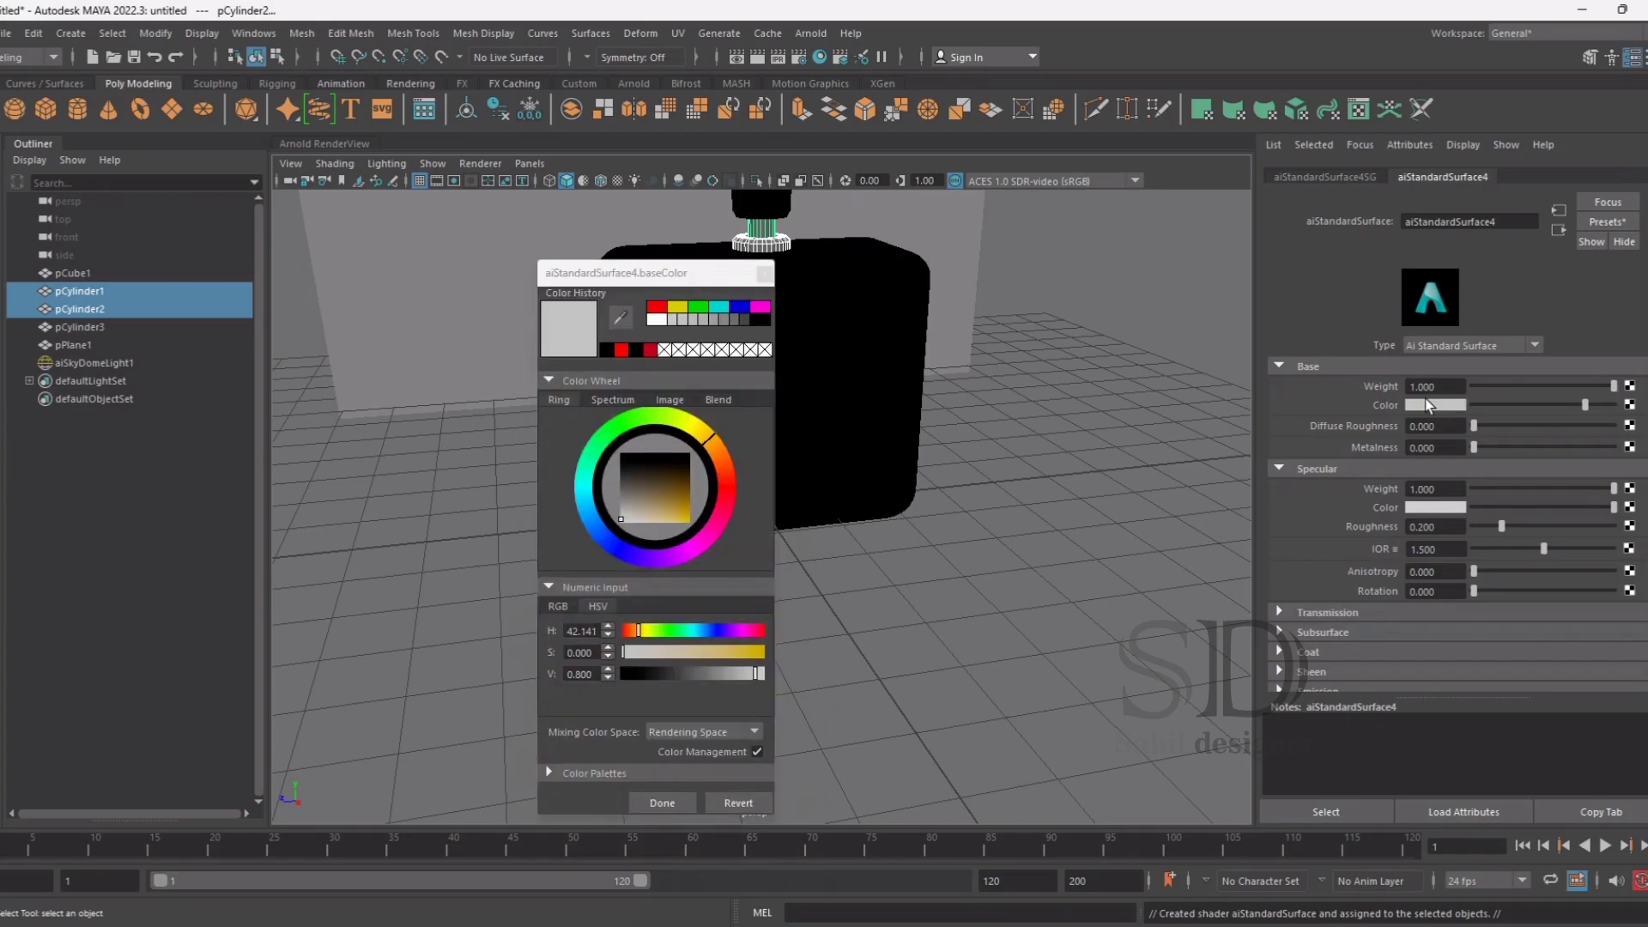
left_click_drag(711, 679, 699, 672)
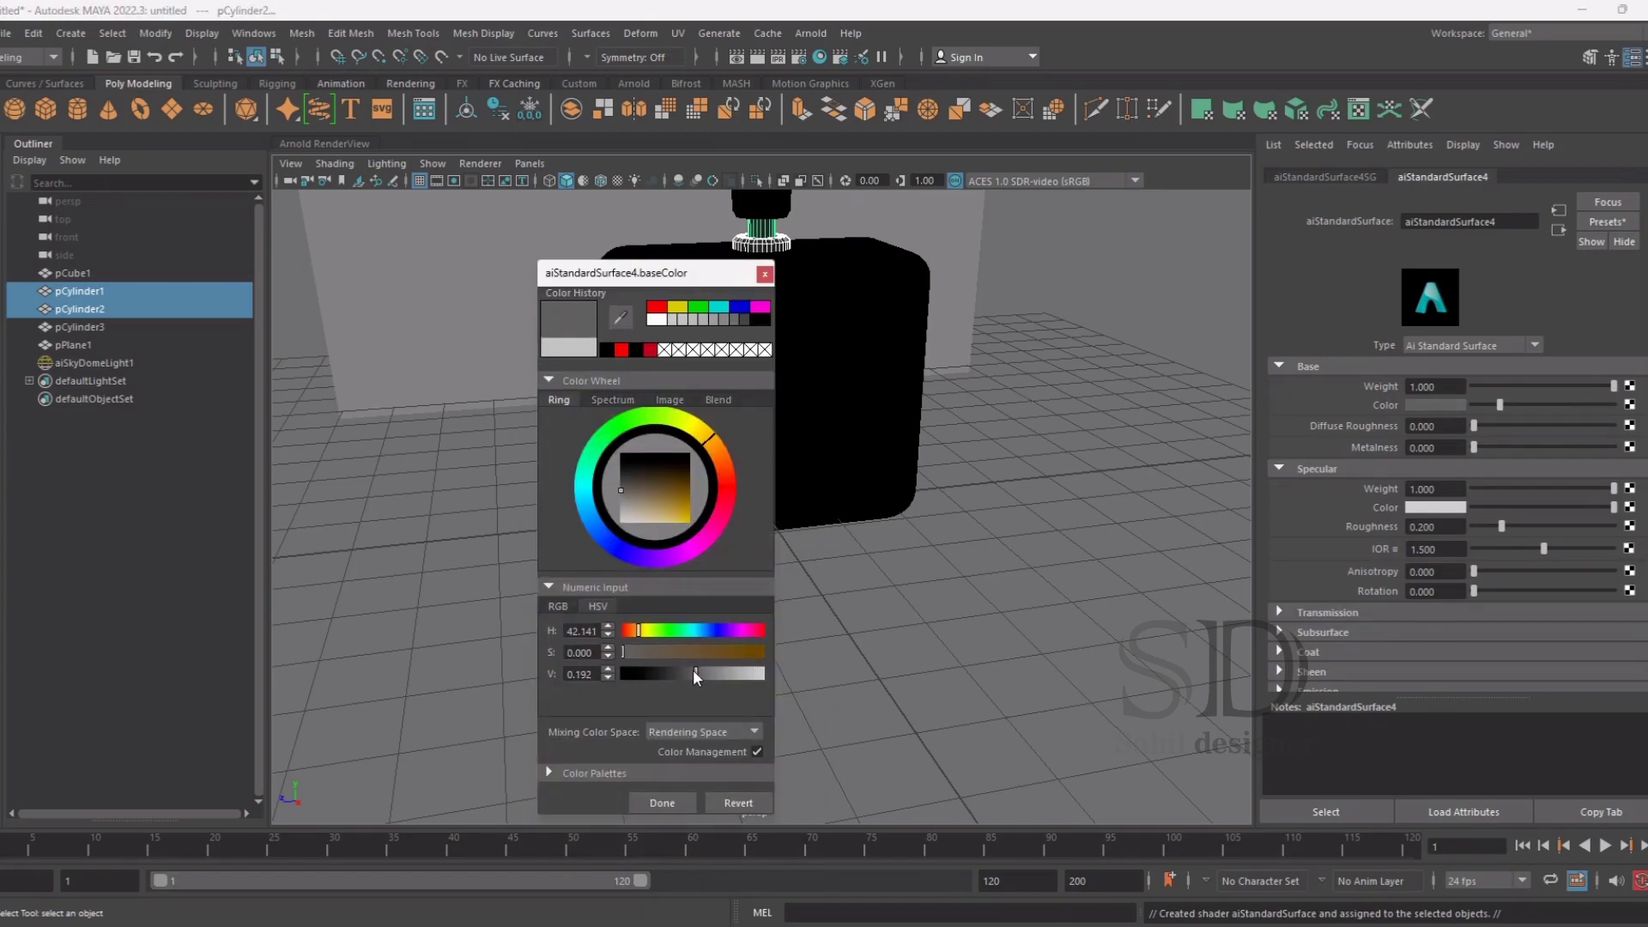
left_click(662, 801)
left_click(1085, 384)
scroll(977, 297, "down", 2)
scroll(798, 309, "up", 1)
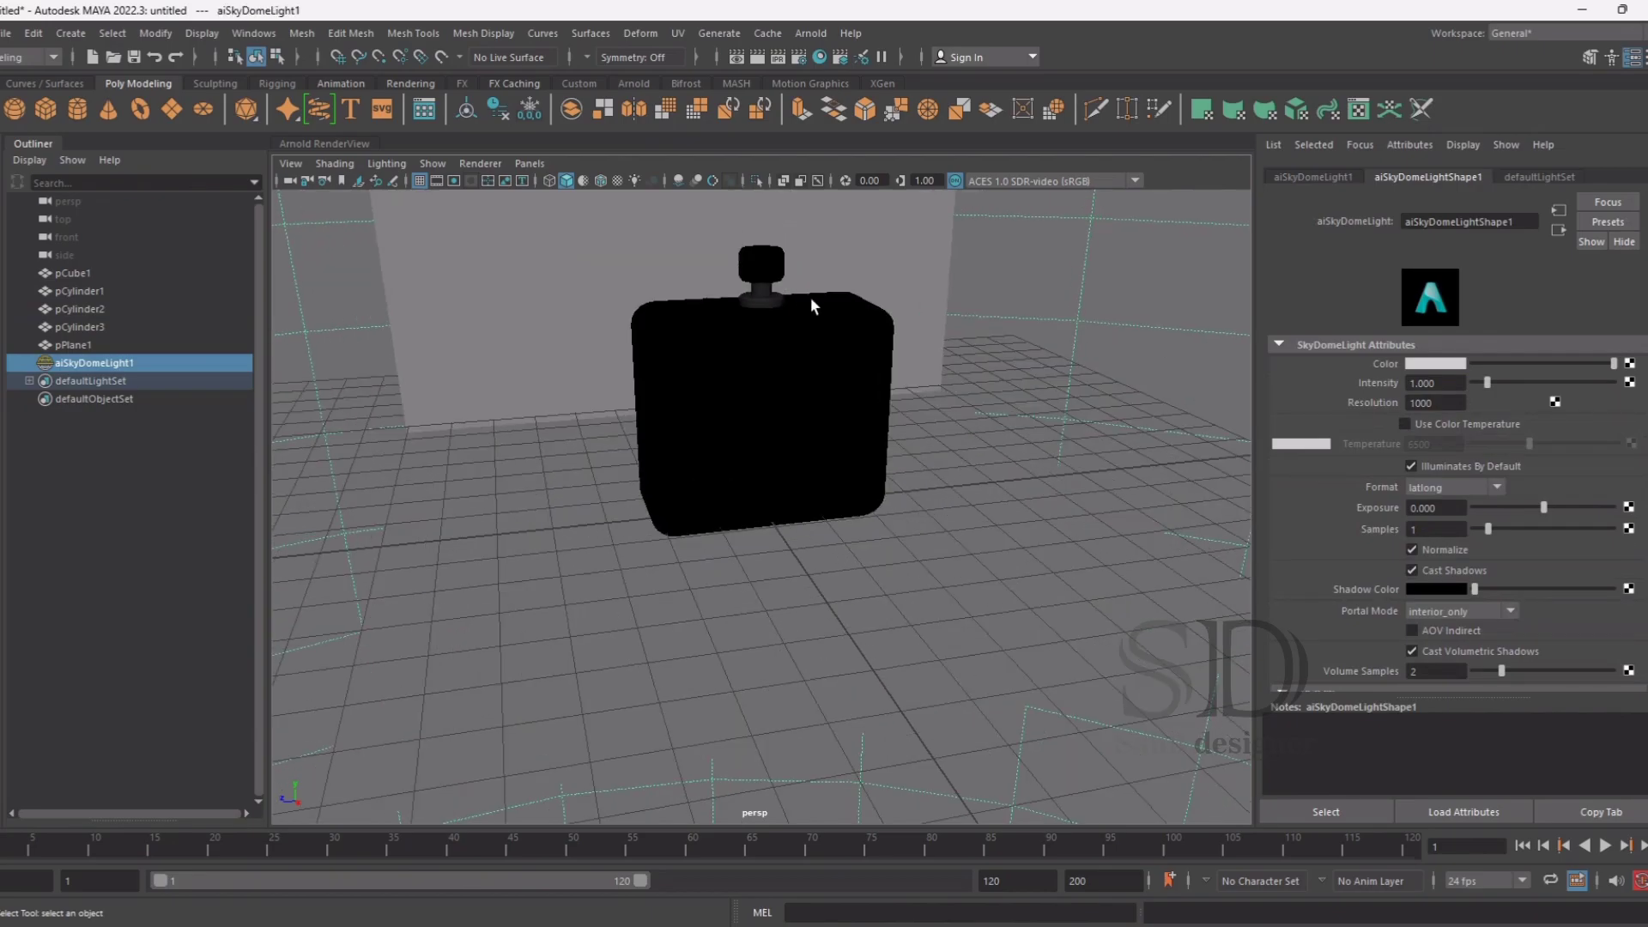
scroll(828, 290, "up", 1)
scroll(802, 255, "up", 1)
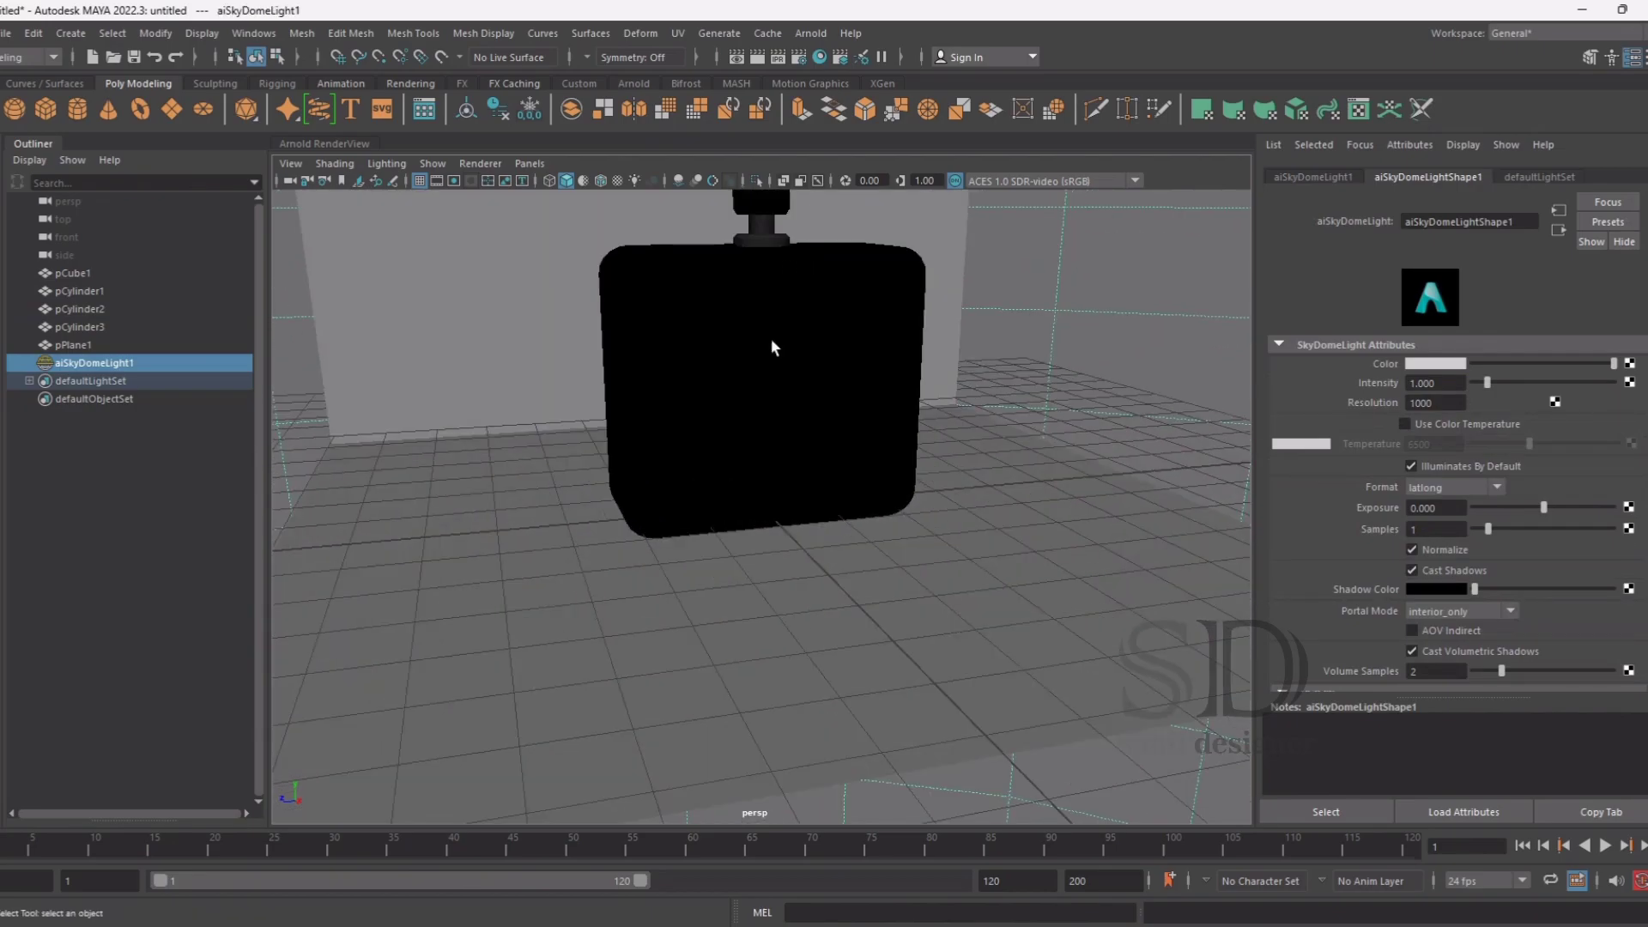
left_click(769, 348)
scroll(769, 348, "up", 2)
scroll(766, 273, "down", 2)
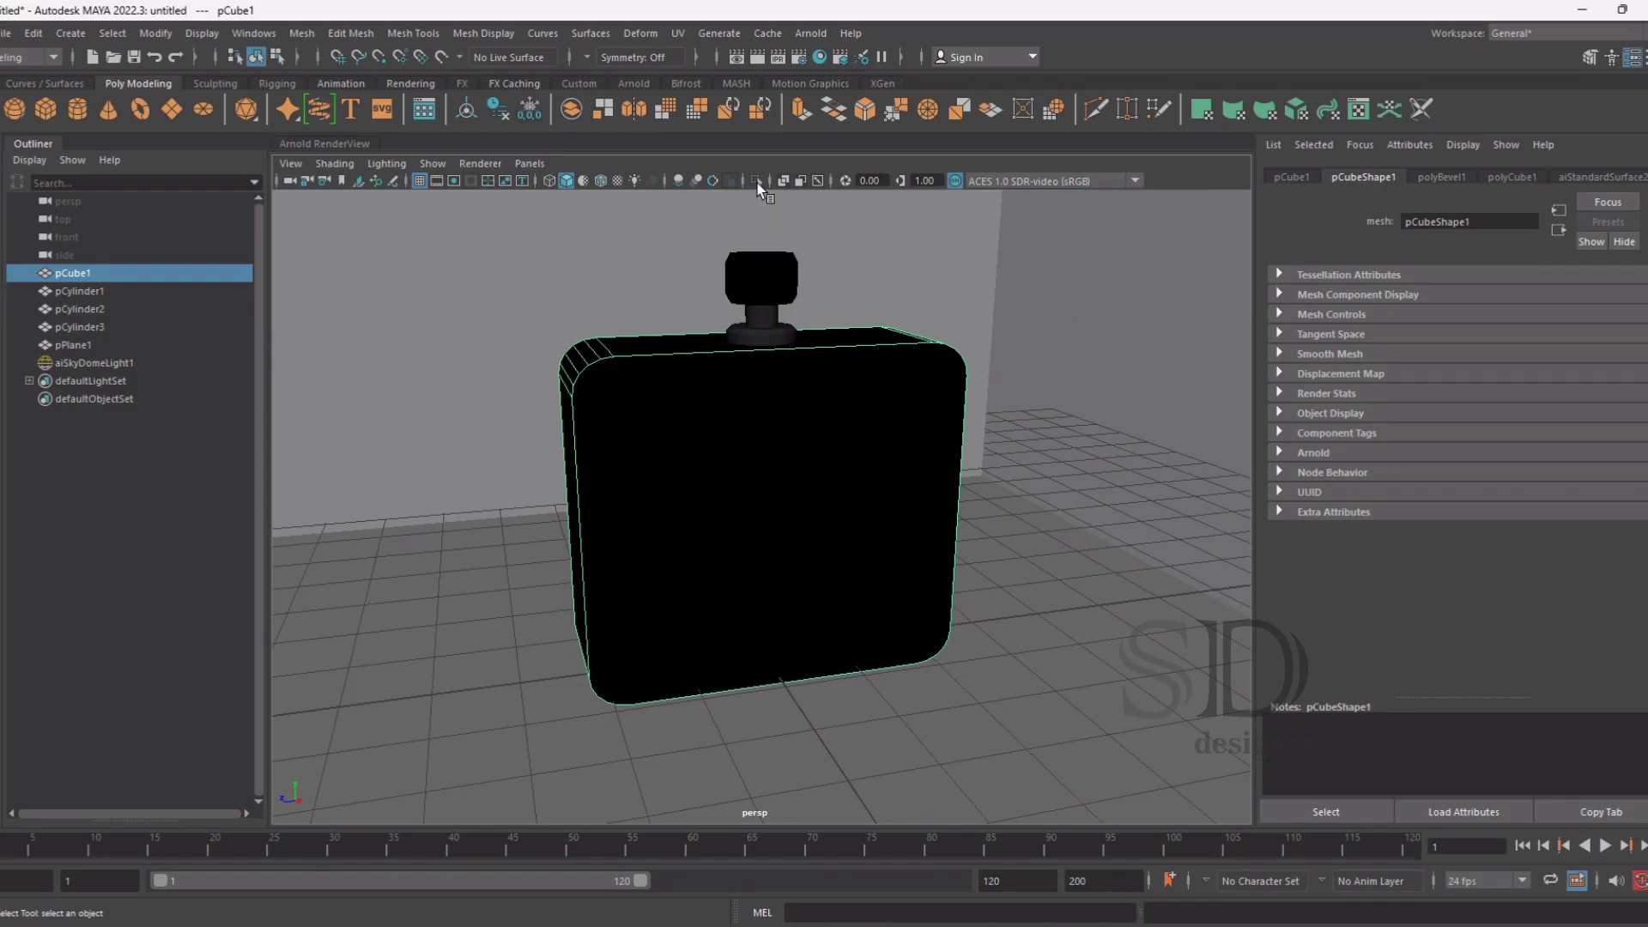
left_click(759, 57)
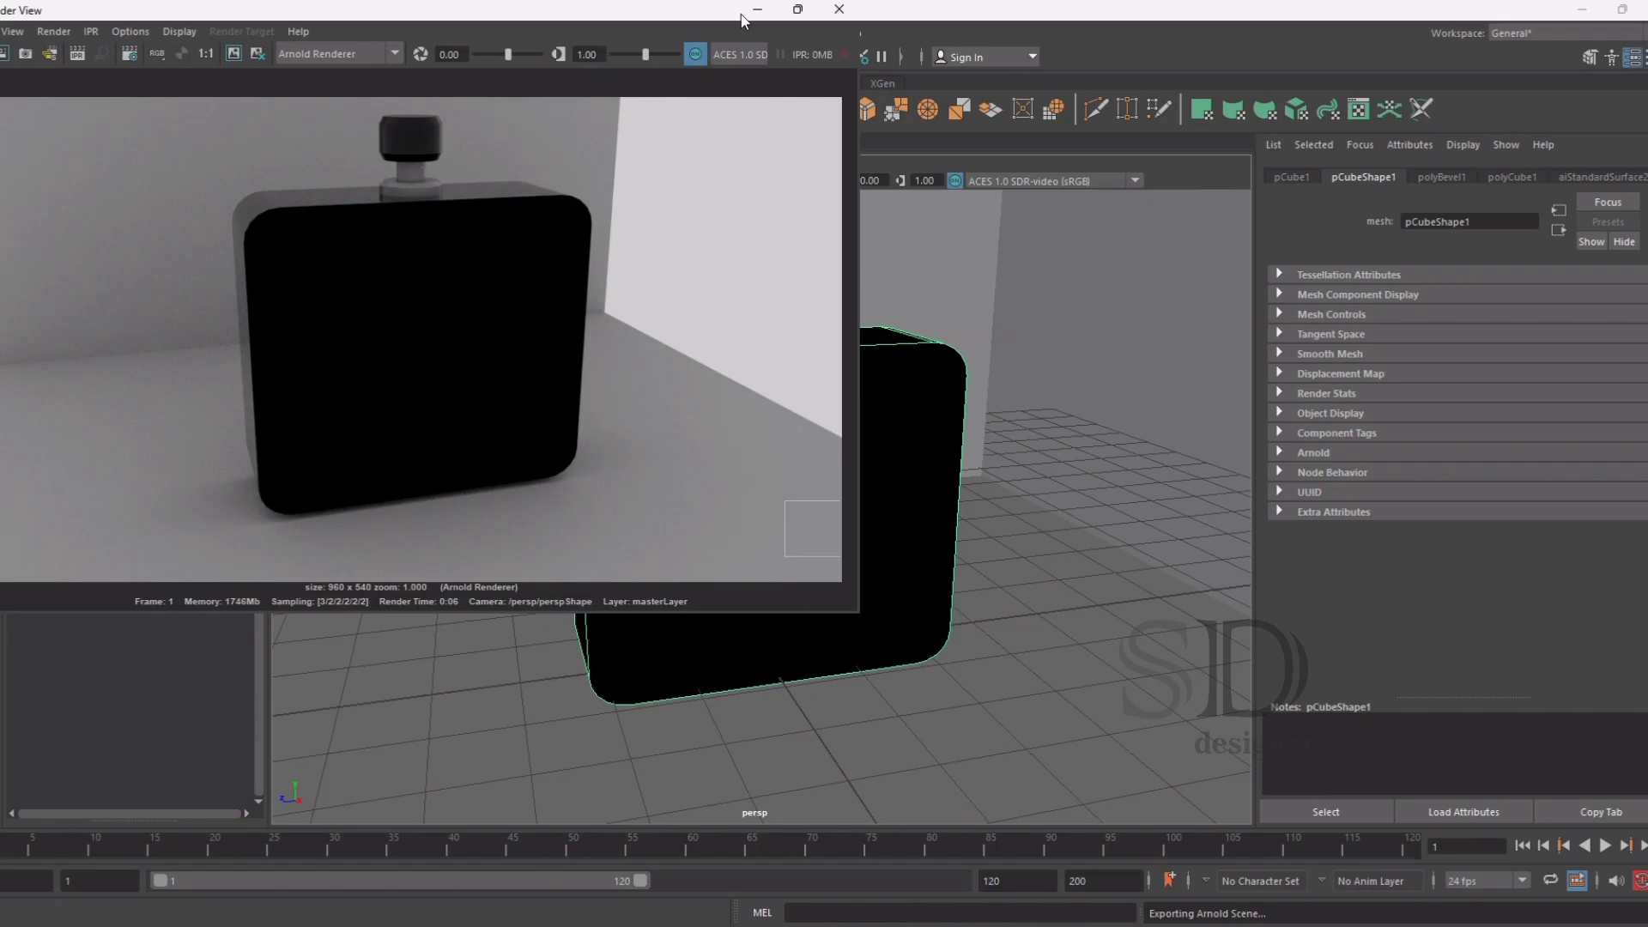
left_click(839, 9)
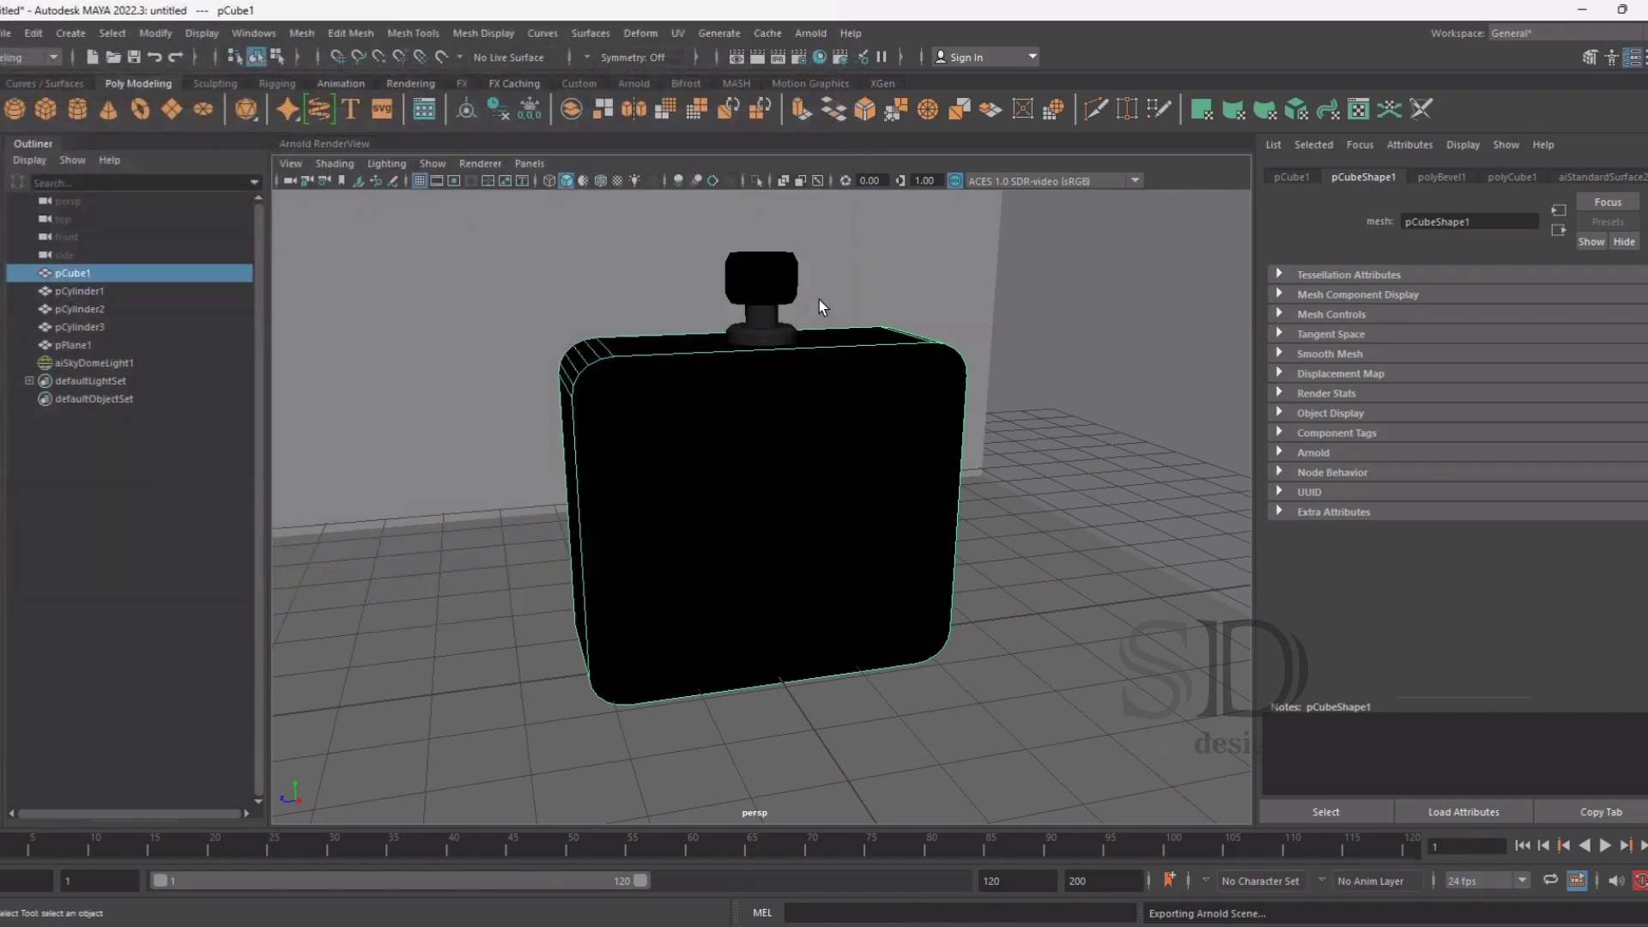
left_click(776, 282)
Stretch the cap pCylinder3 taller along Y and raise it slightly above the neck
key("r")
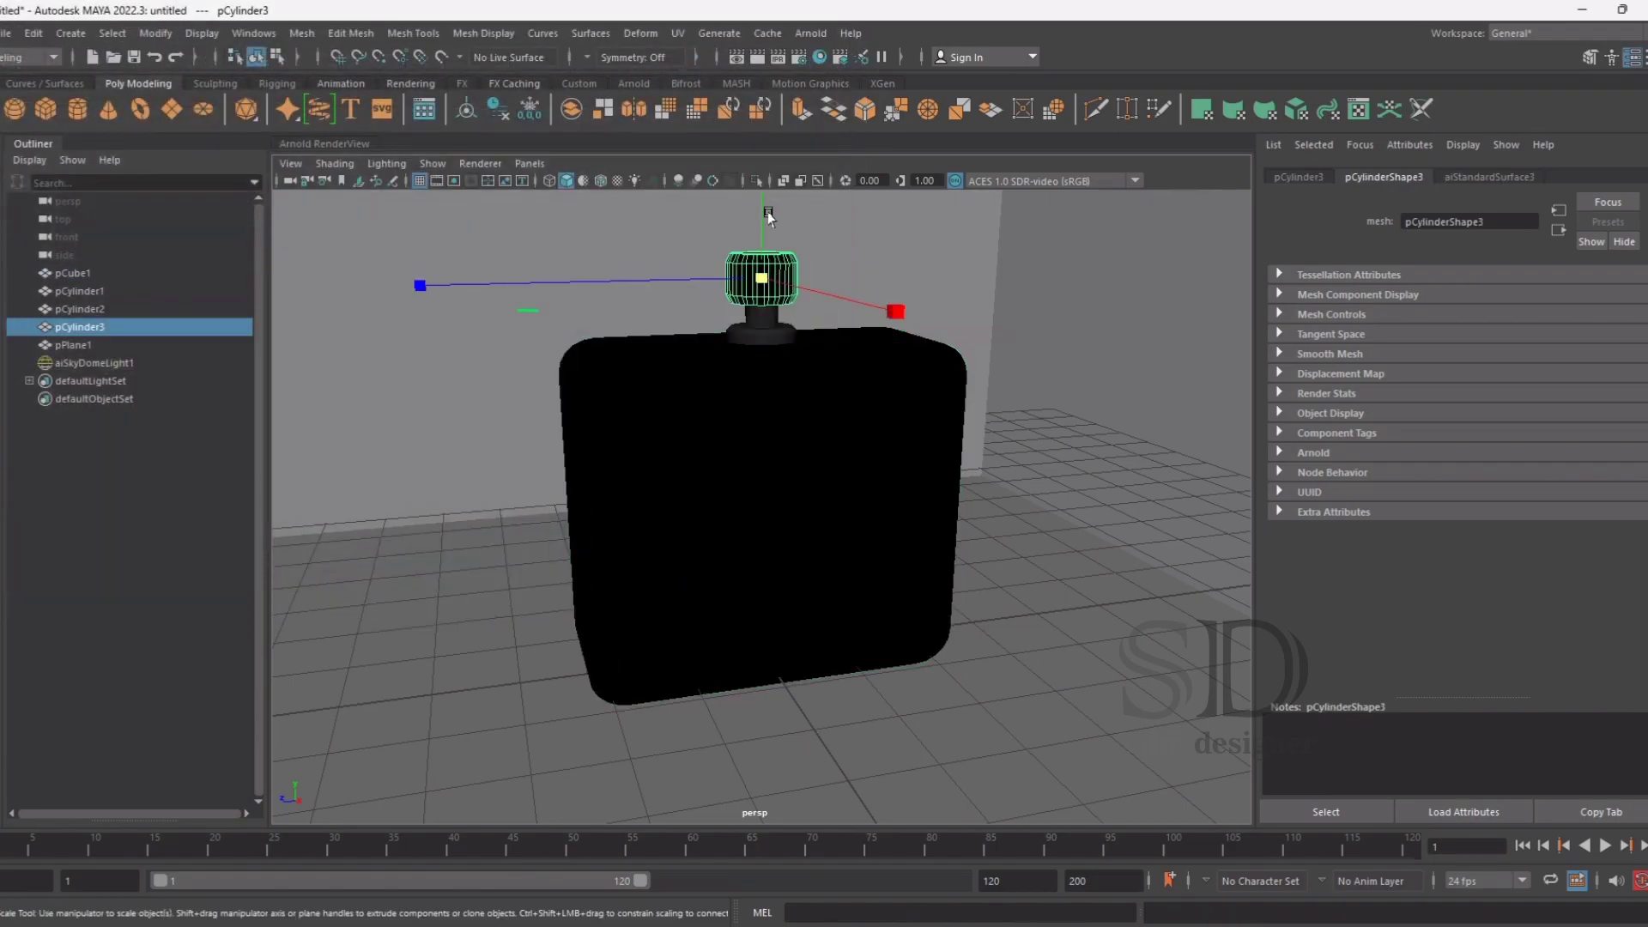
left_click_drag(759, 208, 773, 120)
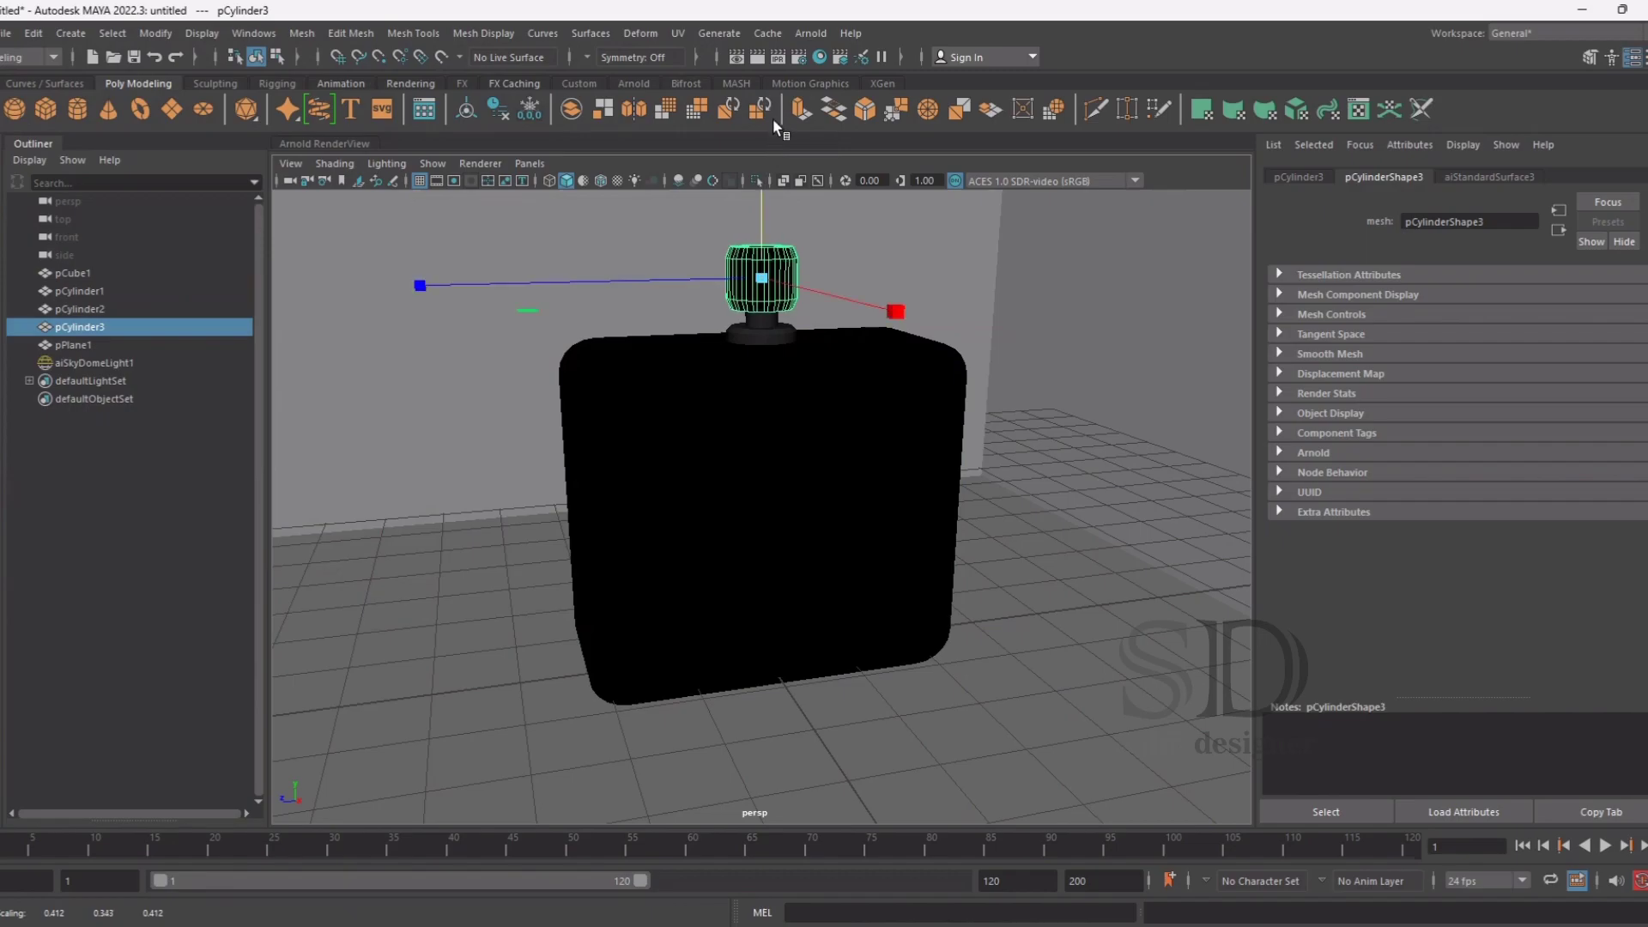
key("w")
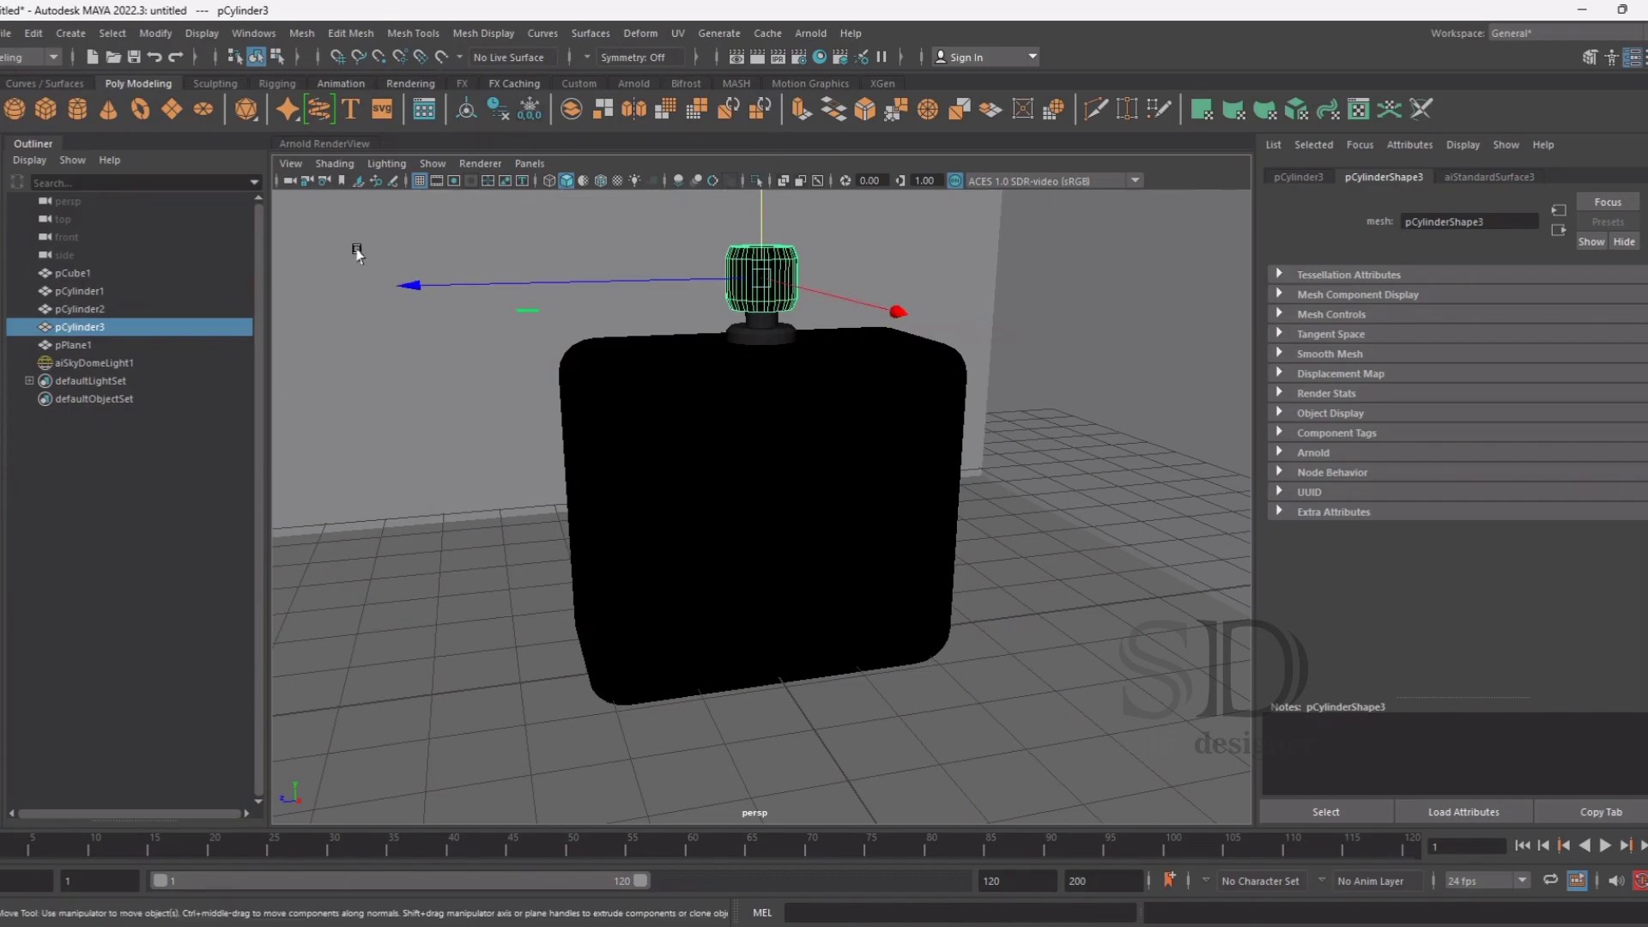
left_click_drag(762, 216, 762, 206)
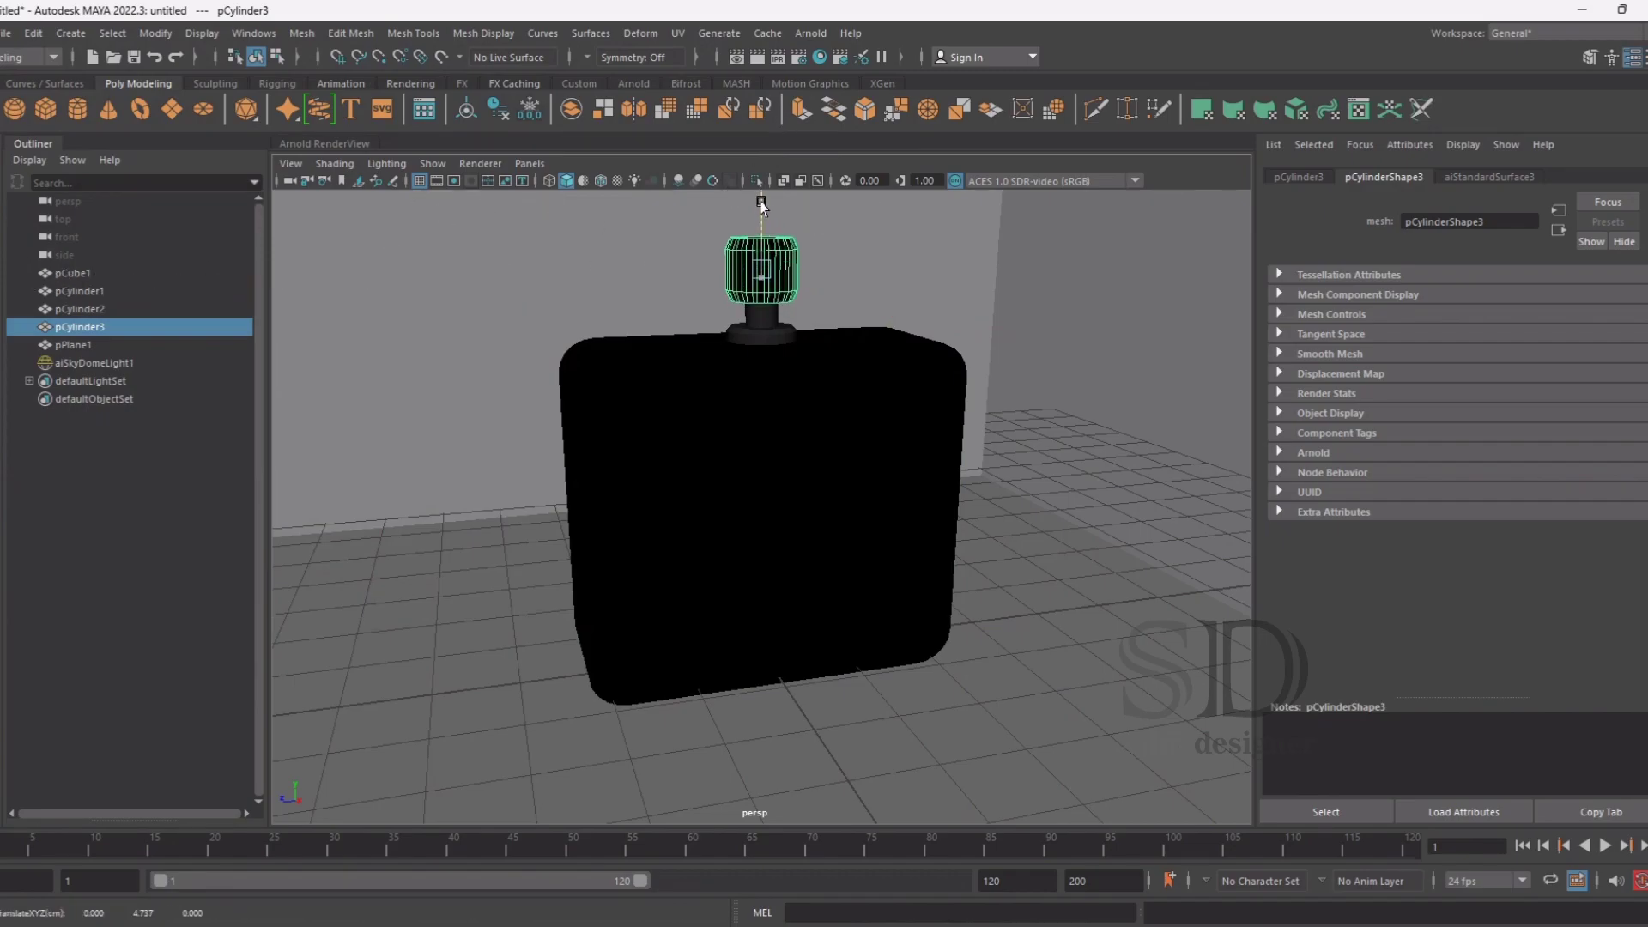
left_click(1056, 316)
mouse_move(1056, 316)
left_mouse_down("alt")
mouse_move(1012, 323)
mouse_move(920, 435)
mouse_move(974, 376)
mouse_move(945, 415)
mouse_move(877, 425)
left_mouse_up("alt")
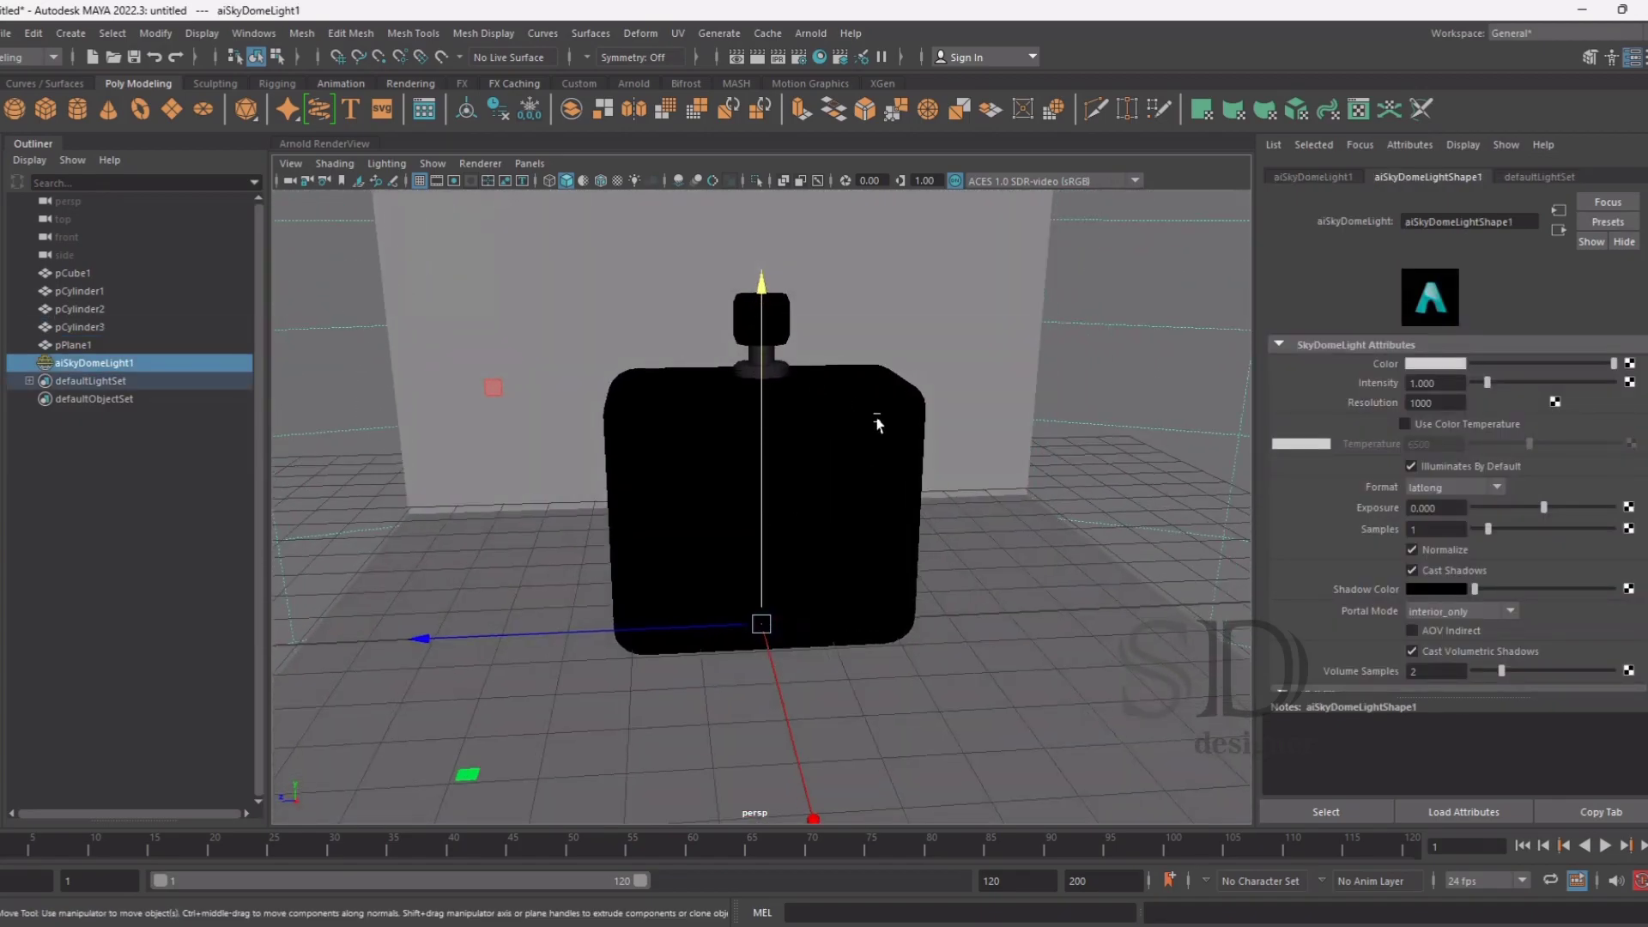